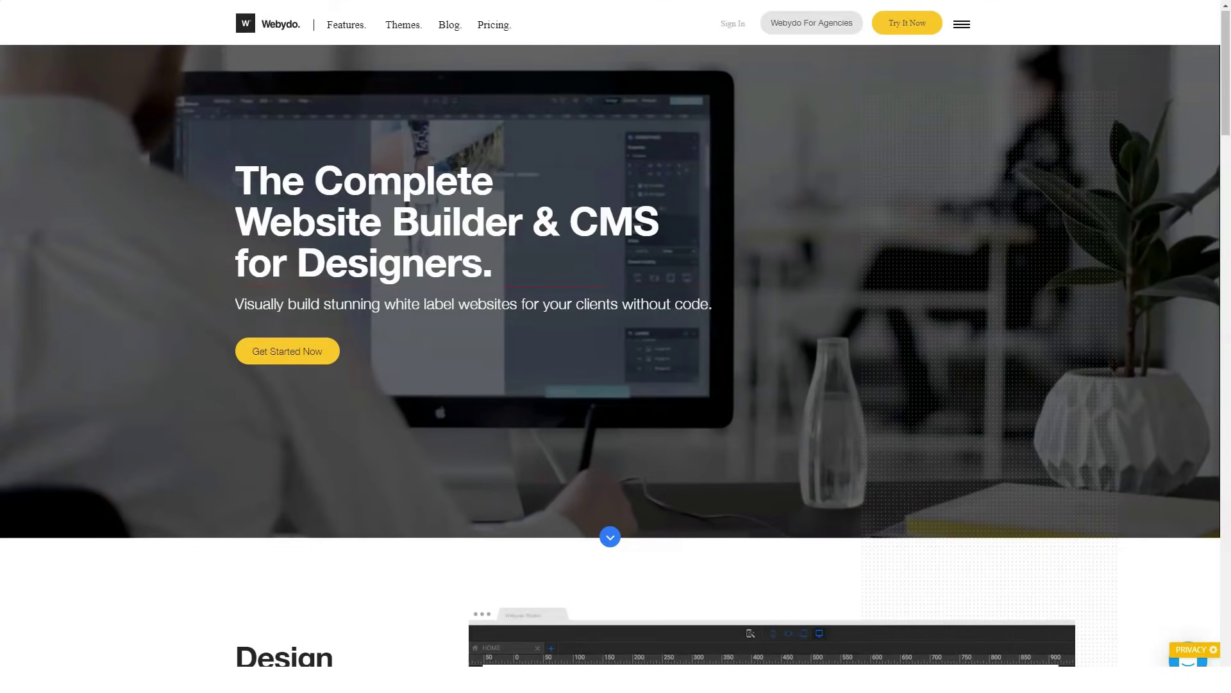
pyautogui.scroll(-3, 616, 385)
pyautogui.scroll(-2, 615, 385)
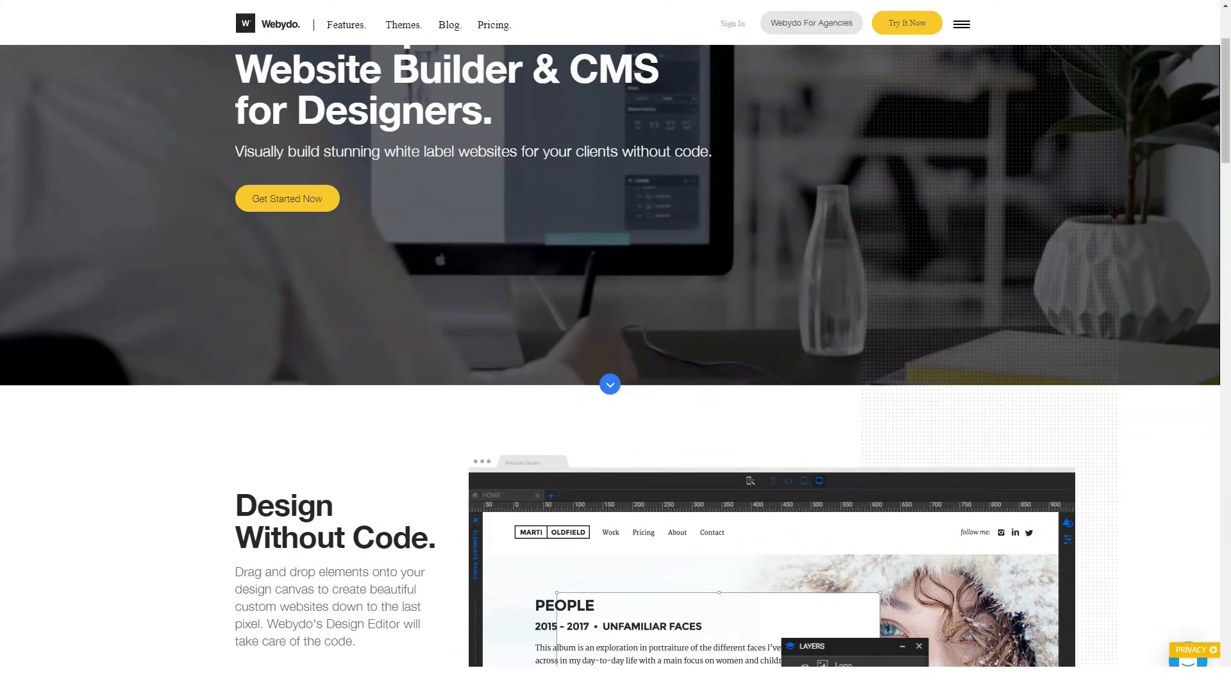
pyautogui.scroll(-2, 616, 385)
pyautogui.scroll(-1, 616, 385)
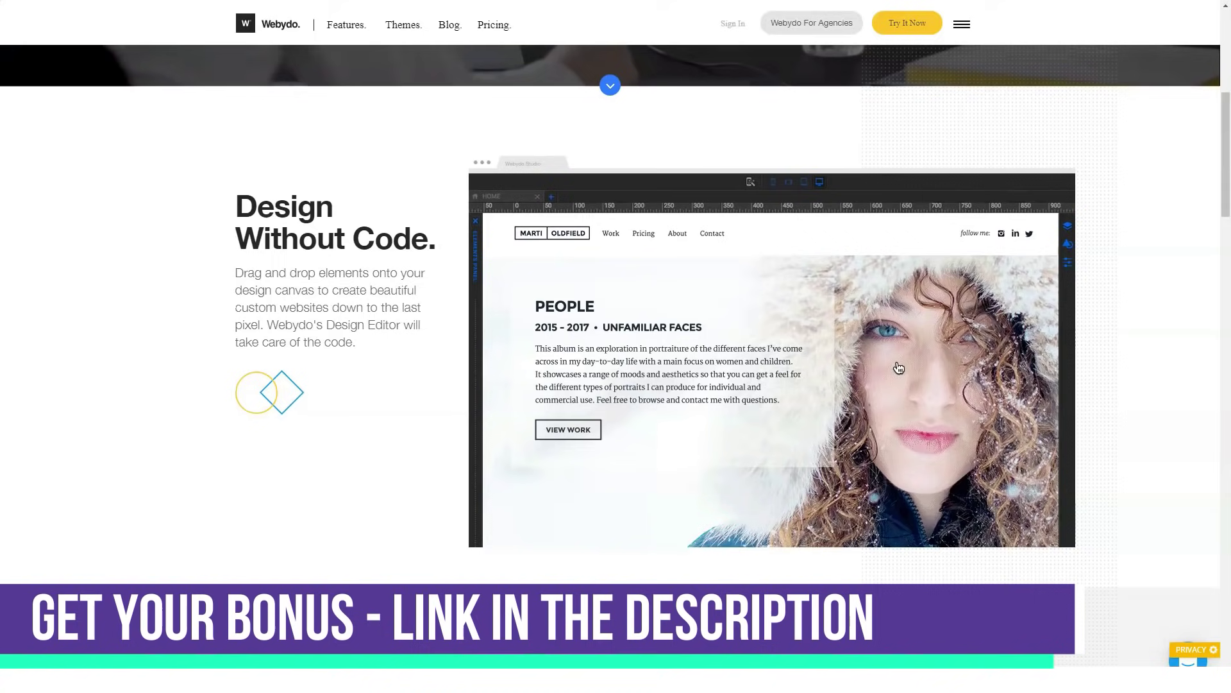
pyautogui.scroll(-3, 616, 346)
pyautogui.scroll(-5, 615, 346)
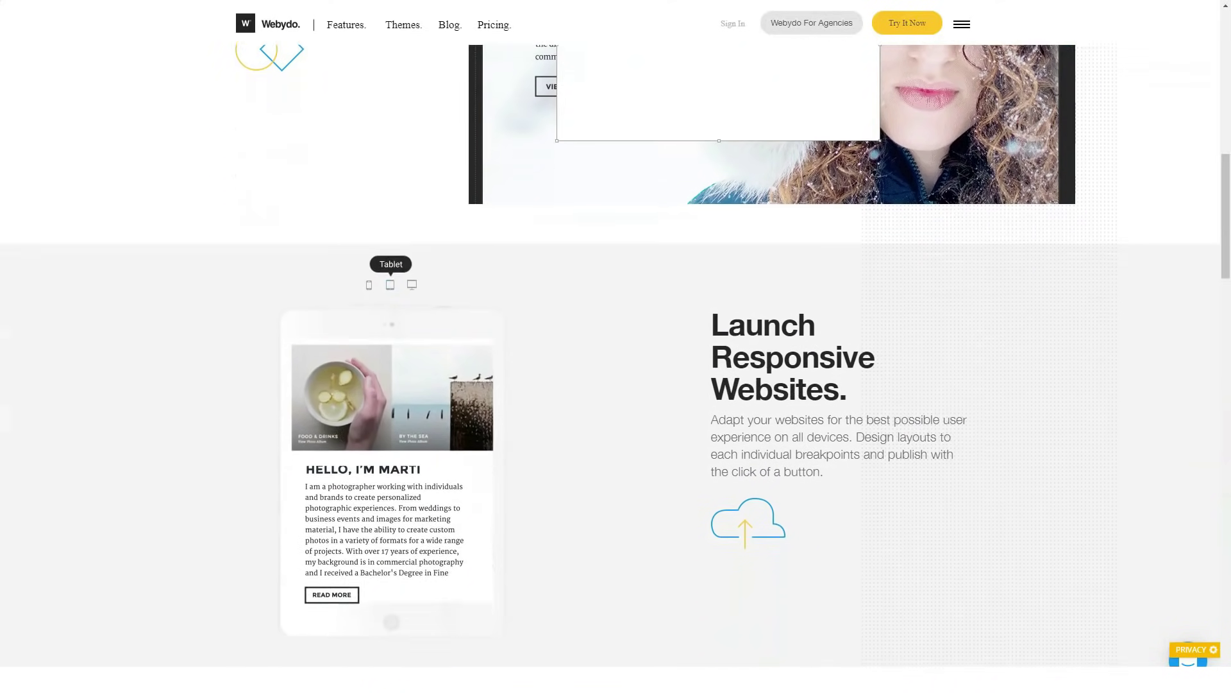
pyautogui.scroll(-4, 616, 347)
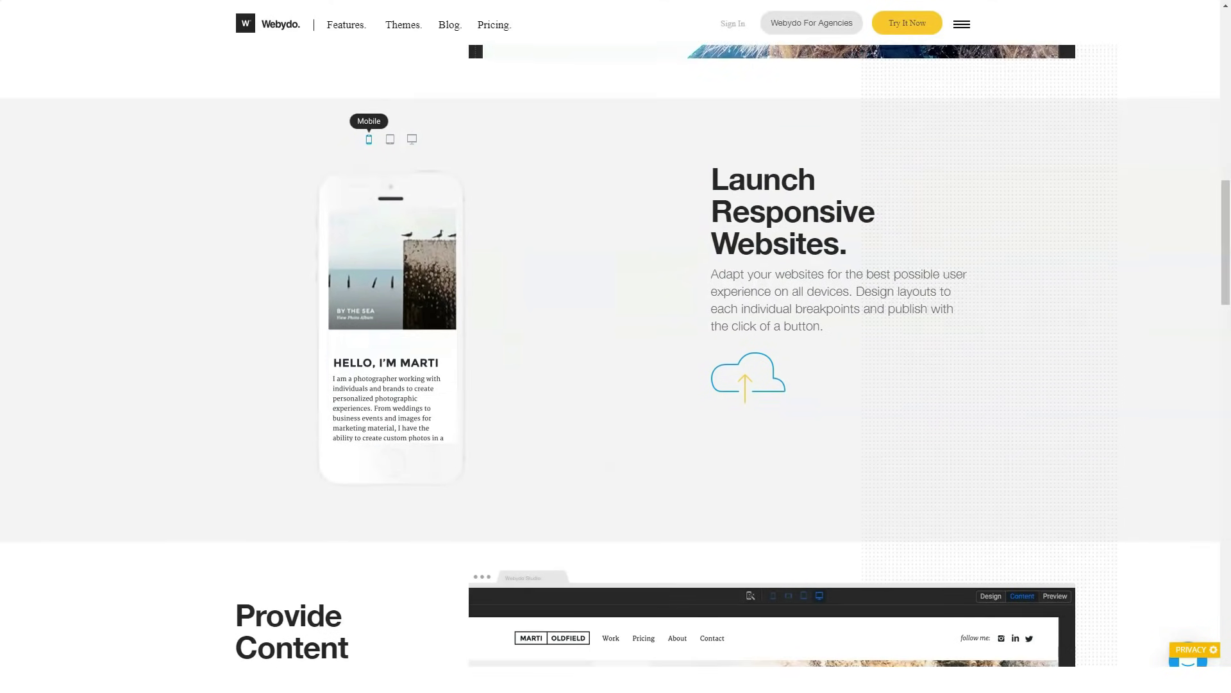
pyautogui.scroll(-2, 616, 347)
pyautogui.scroll(-2, 616, 347)
pyautogui.scroll(-2, 616, 347)
pyautogui.scroll(-2, 617, 347)
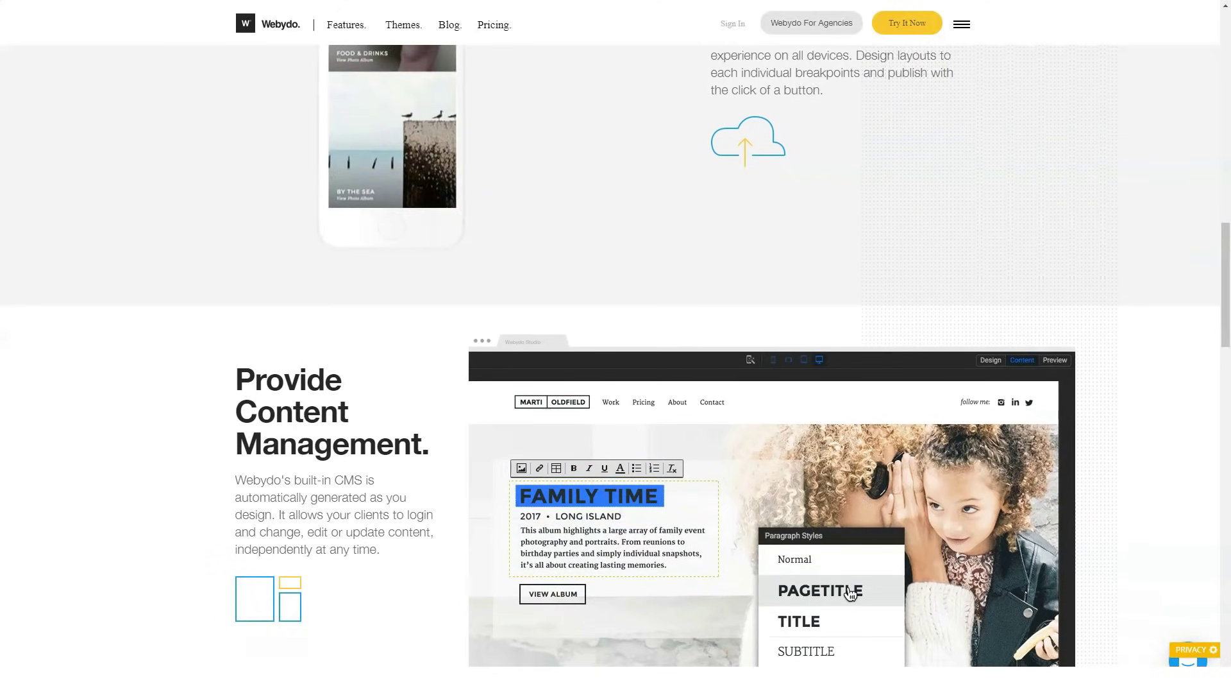
pyautogui.scroll(-2, 616, 347)
pyautogui.scroll(-1, 616, 346)
pyautogui.scroll(-1, 616, 347)
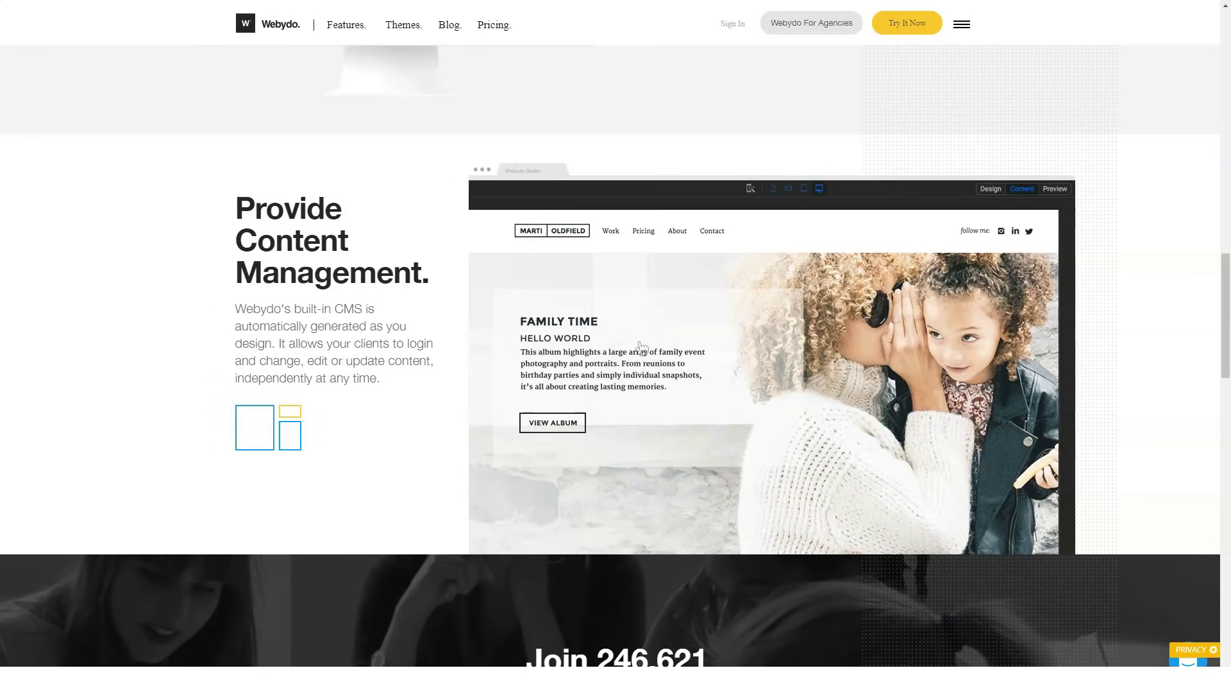
pyautogui.scroll(-2, 641, 347)
pyautogui.scroll(-2, 641, 346)
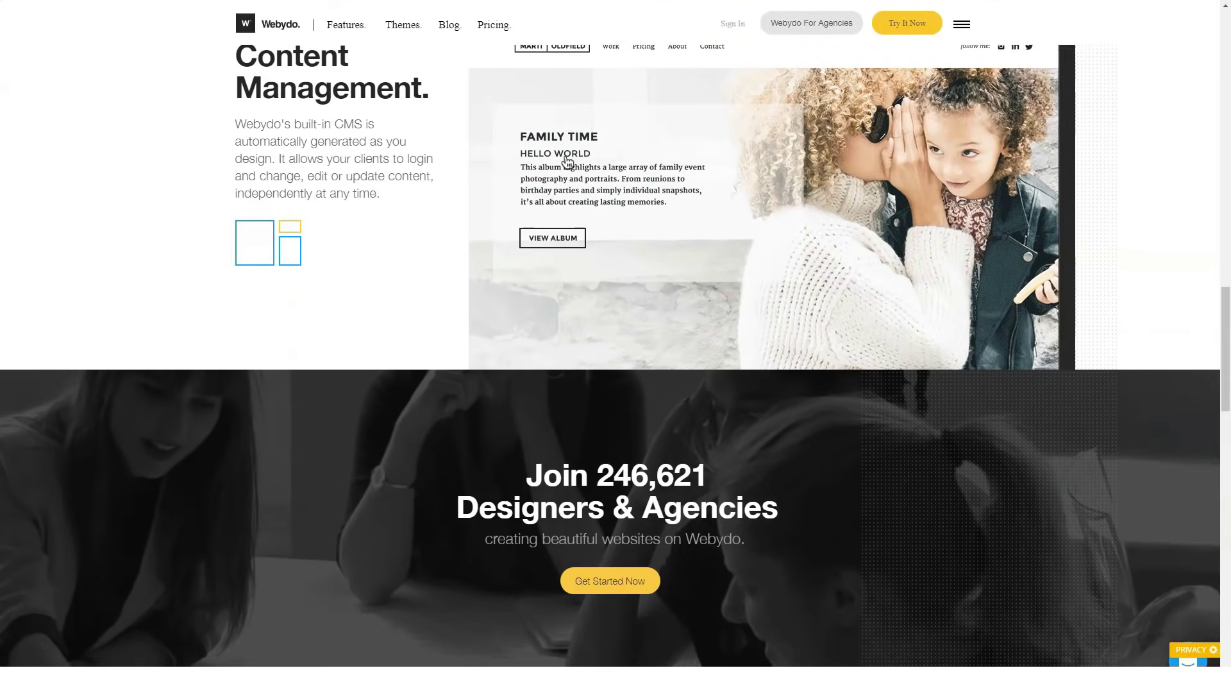
pyautogui.scroll(-2, 616, 384)
pyautogui.scroll(-2, 616, 385)
pyautogui.scroll(-1, 616, 385)
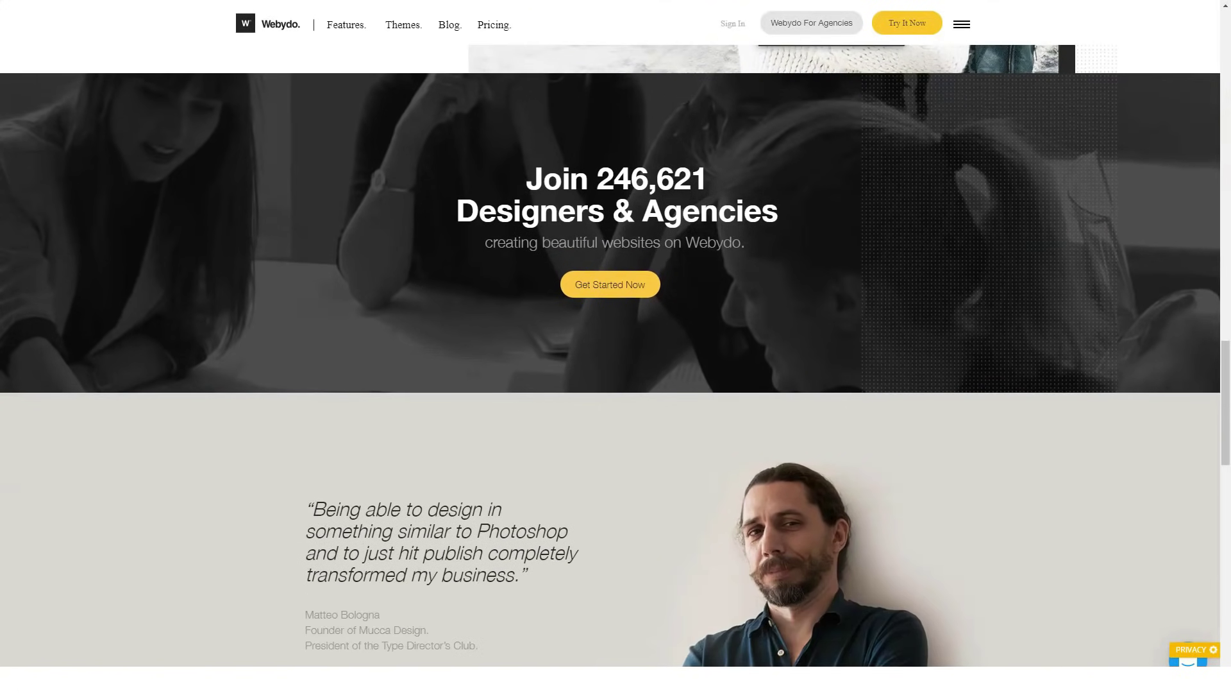
pyautogui.scroll(-2, 615, 385)
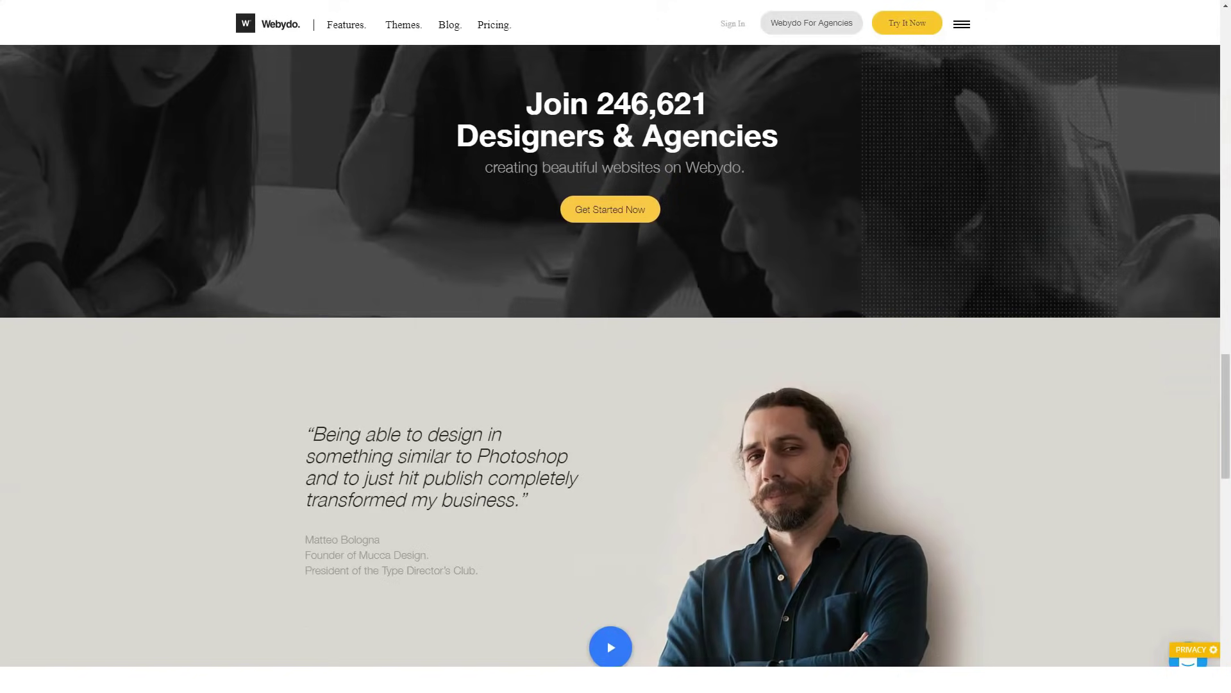
pyautogui.scroll(-2, 615, 385)
pyautogui.scroll(-2, 615, 385)
pyautogui.scroll(-2, 616, 385)
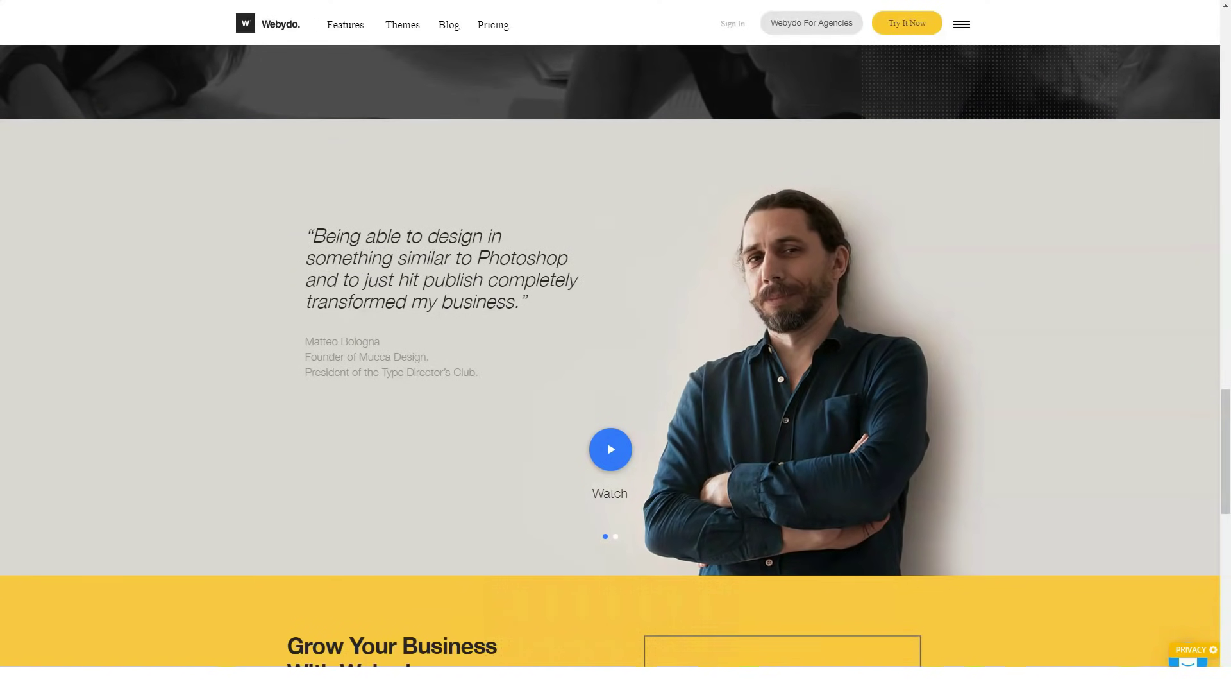
pyautogui.scroll(-2, 616, 385)
pyautogui.scroll(-2, 616, 386)
pyautogui.scroll(-1, 615, 384)
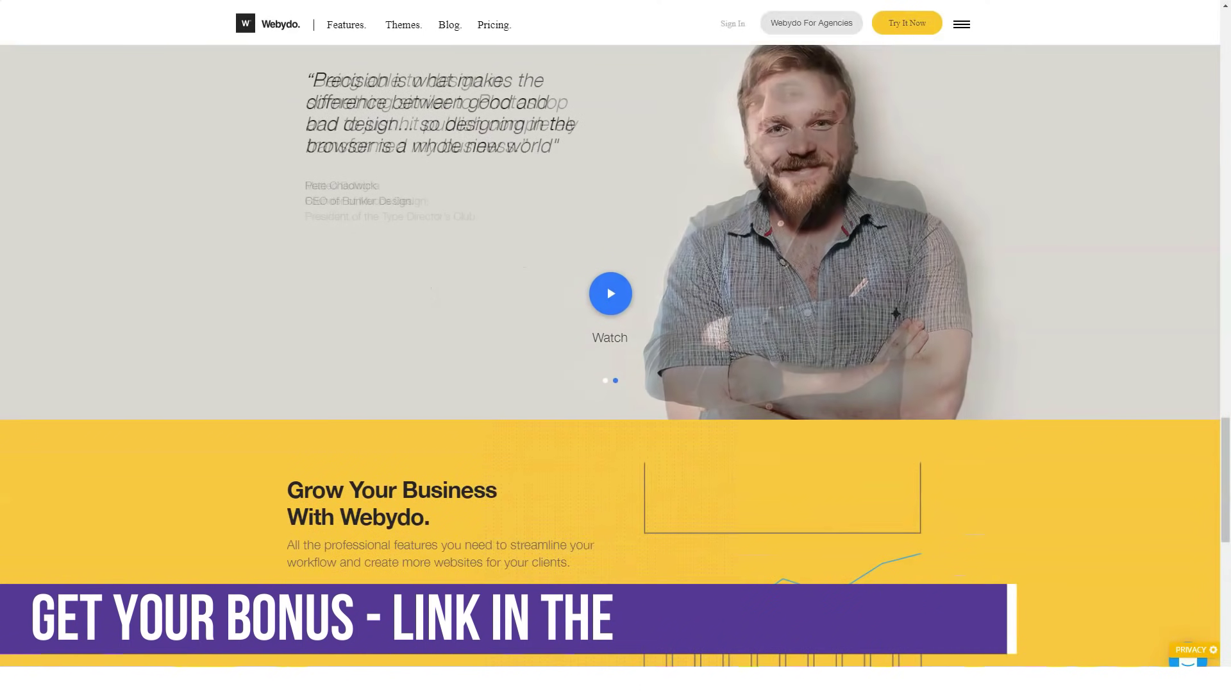
pyautogui.scroll(-2, 617, 384)
pyautogui.scroll(-1, 616, 385)
pyautogui.scroll(-2, 616, 385)
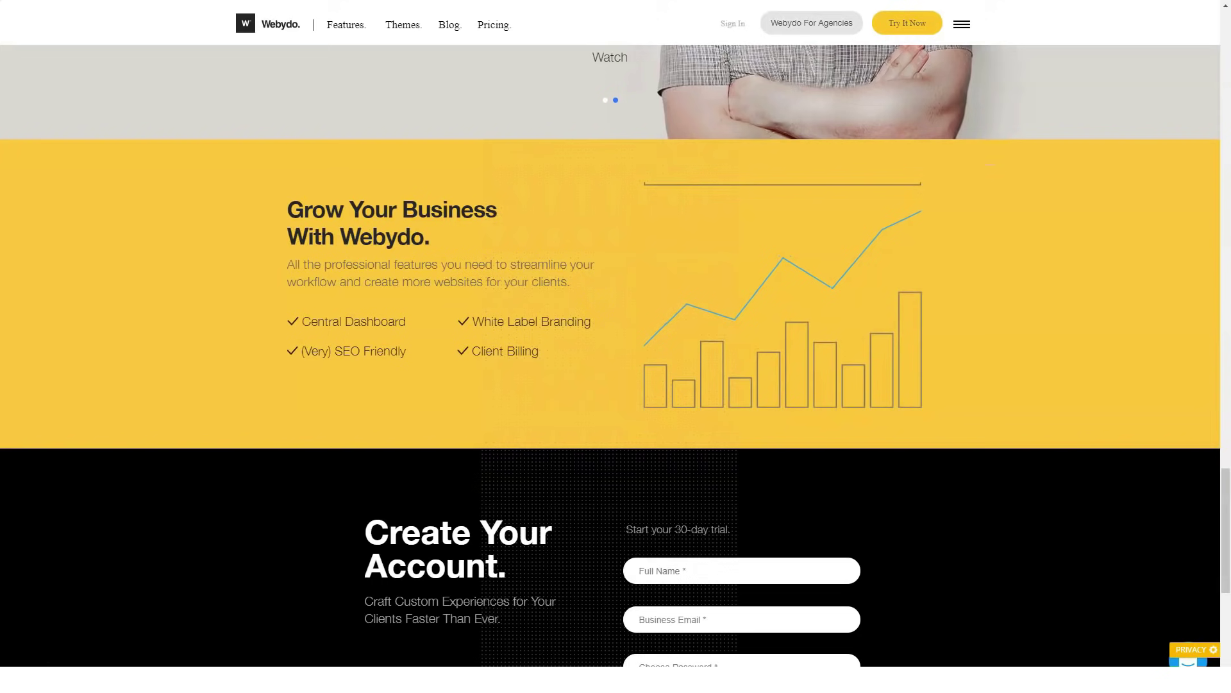
pyautogui.scroll(-1, 616, 384)
pyautogui.scroll(-2, 616, 385)
pyautogui.scroll(-2, 615, 385)
pyautogui.scroll(-1, 616, 384)
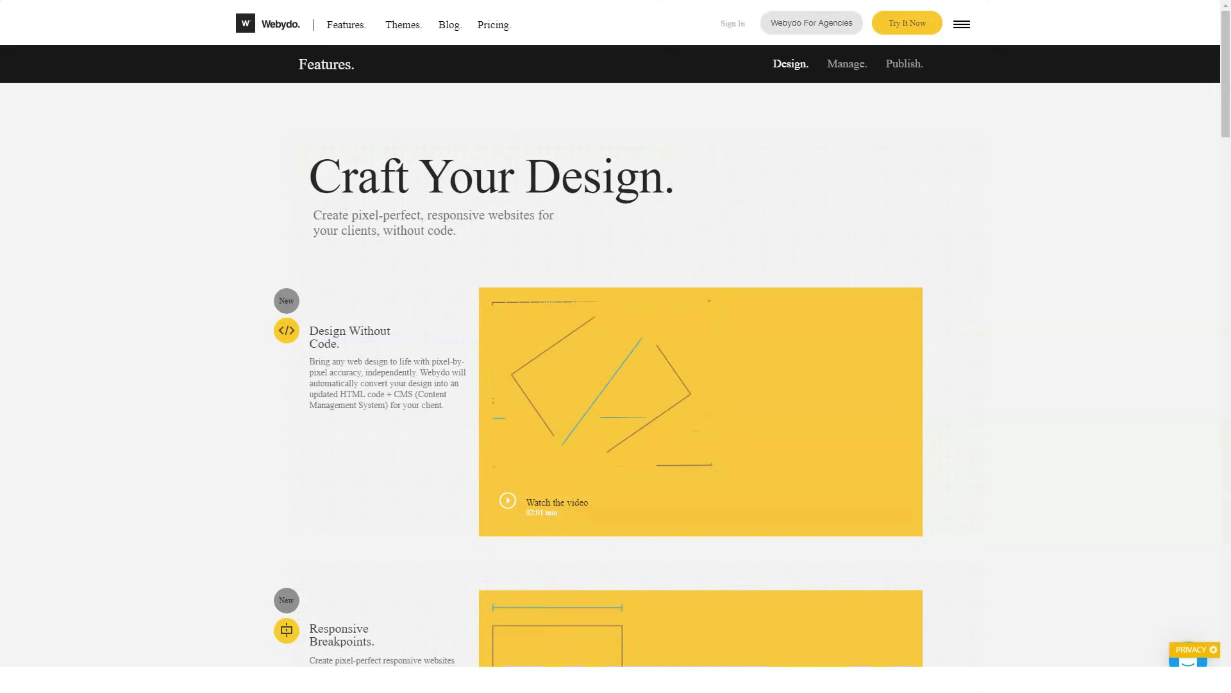
pyautogui.scroll(-1, 616, 385)
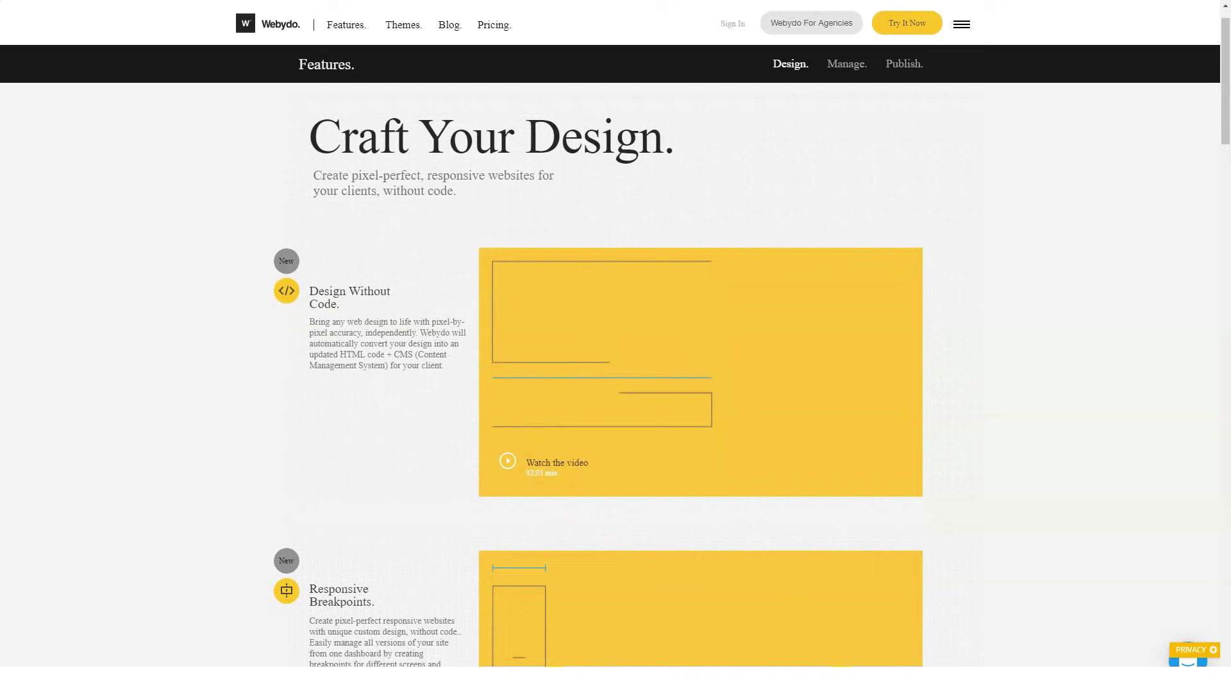
pyautogui.scroll(-3, 616, 385)
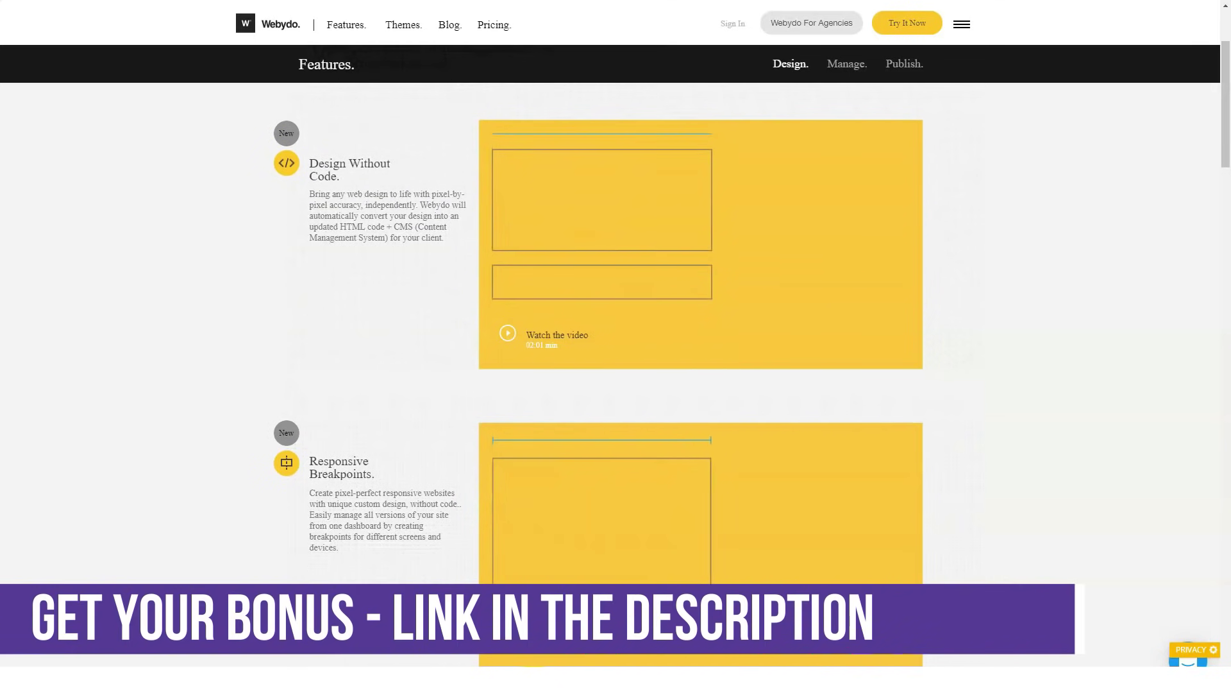
pyautogui.scroll(-5, 615, 385)
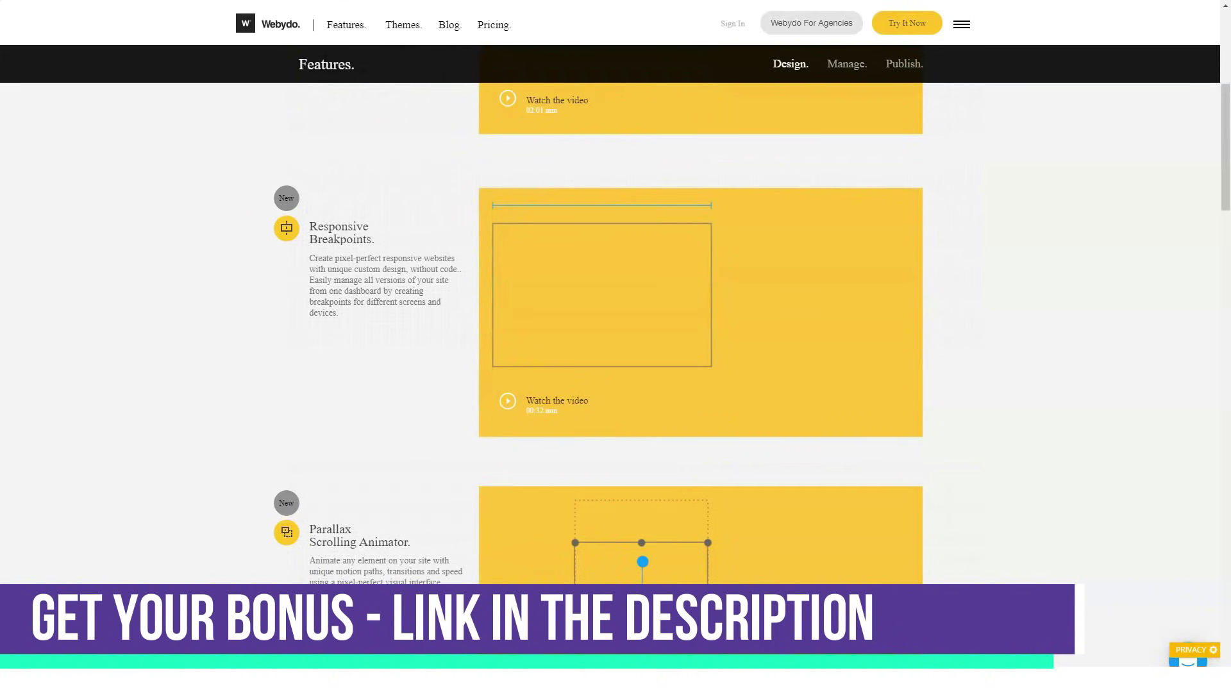
pyautogui.scroll(-1, 615, 385)
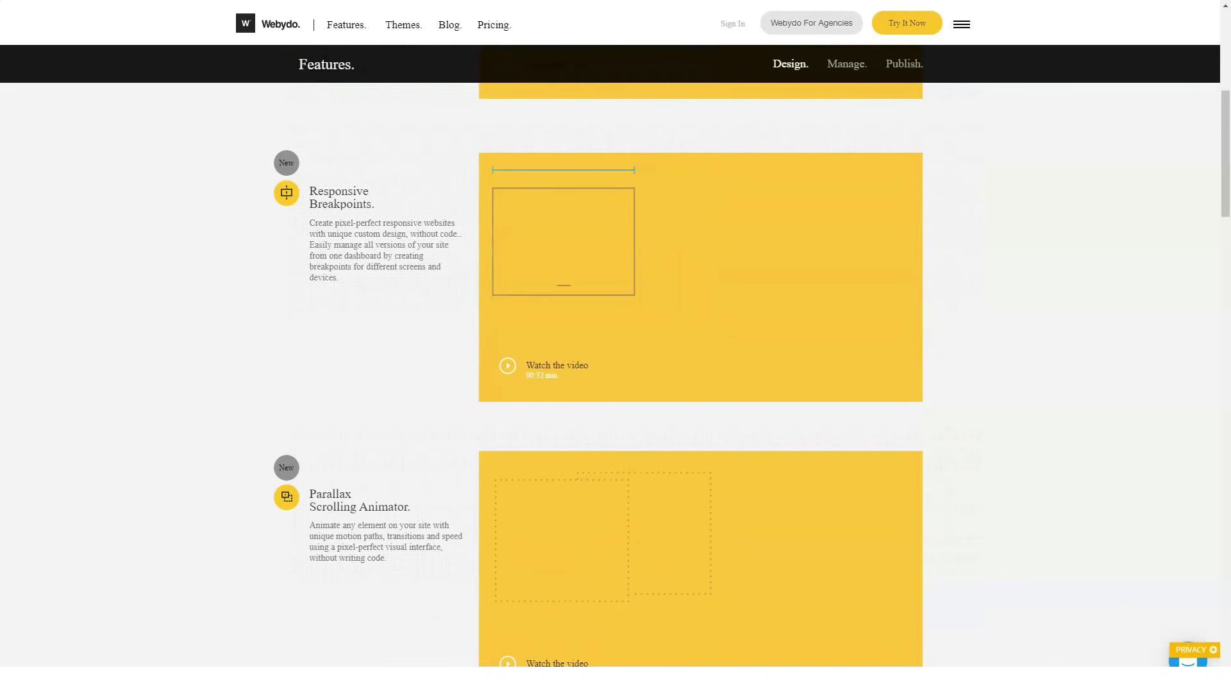
pyautogui.scroll(-5, 617, 385)
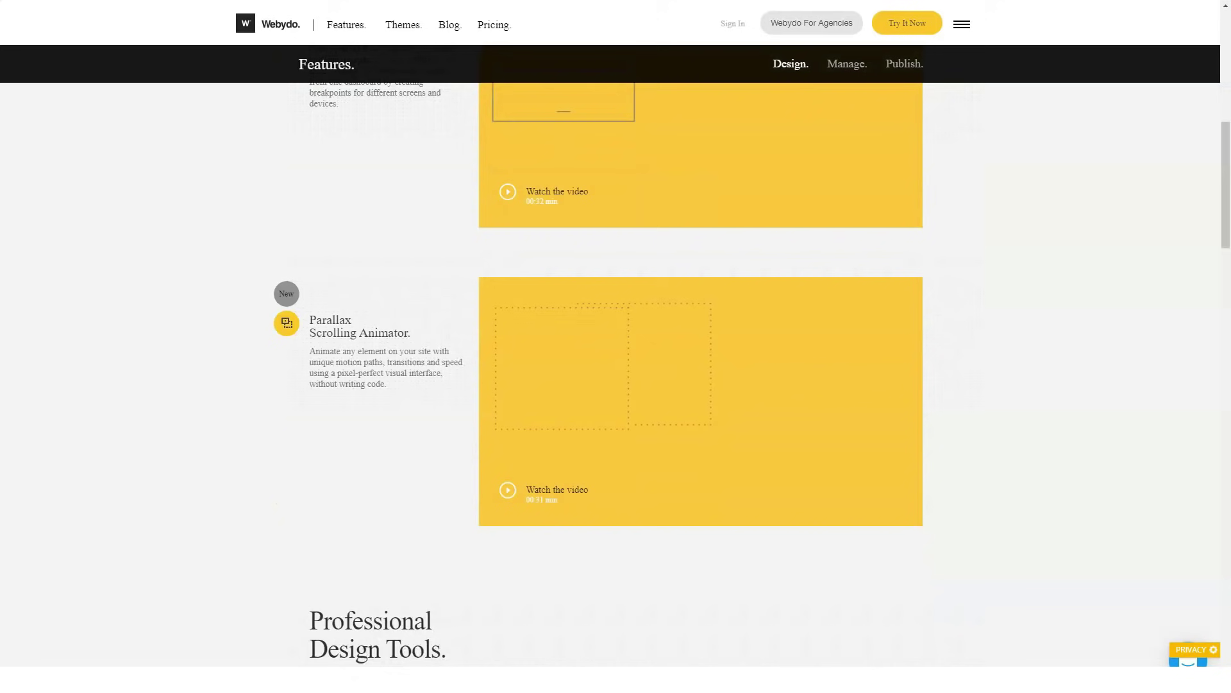
pyautogui.scroll(-3, 615, 385)
pyautogui.scroll(-2, 616, 385)
pyautogui.scroll(-2, 616, 385)
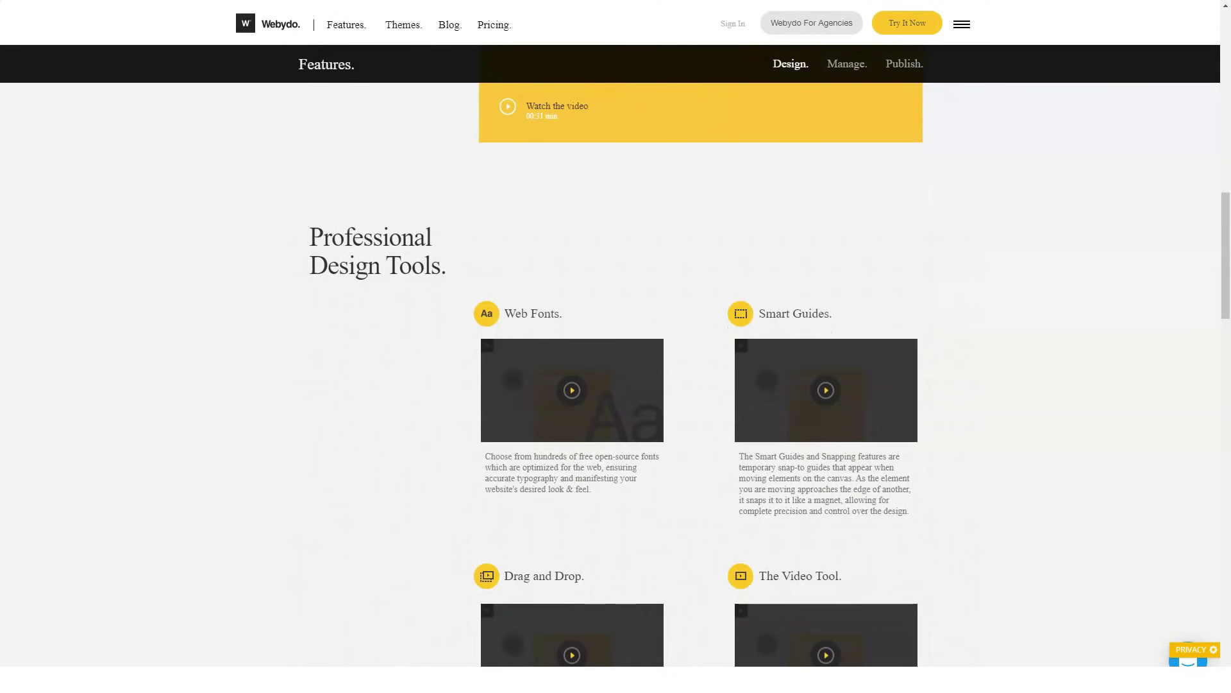
pyautogui.scroll(-1, 616, 385)
pyautogui.scroll(-1, 616, 386)
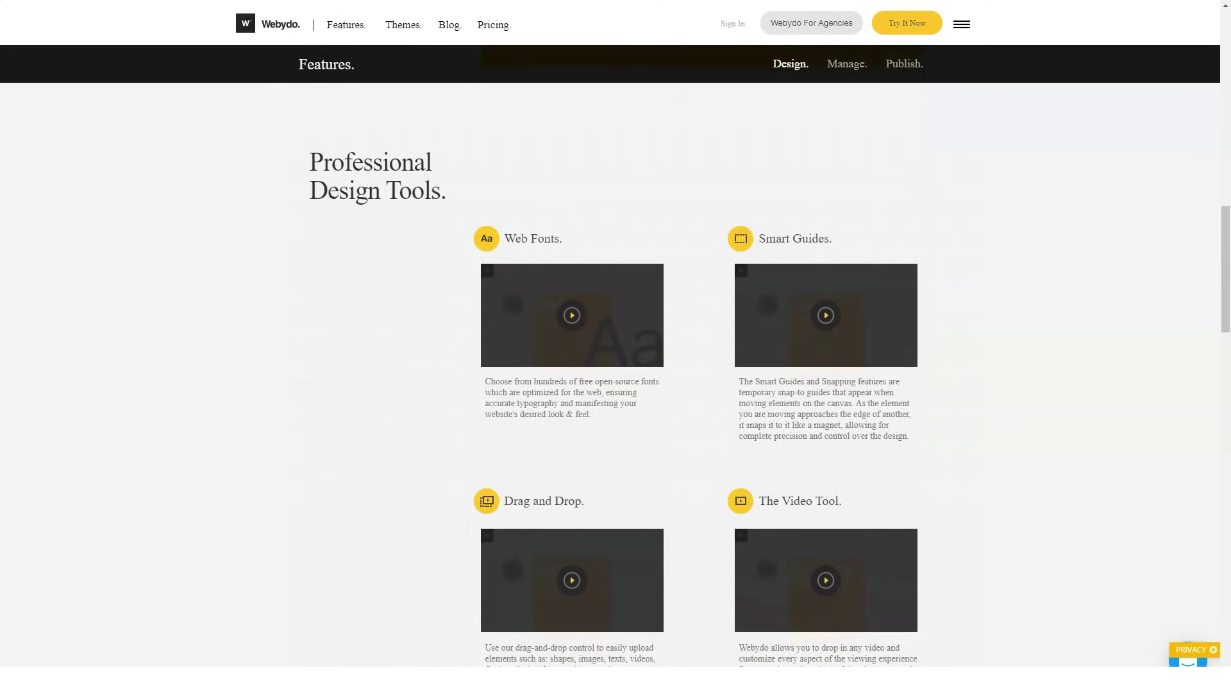
pyautogui.scroll(-1, 617, 386)
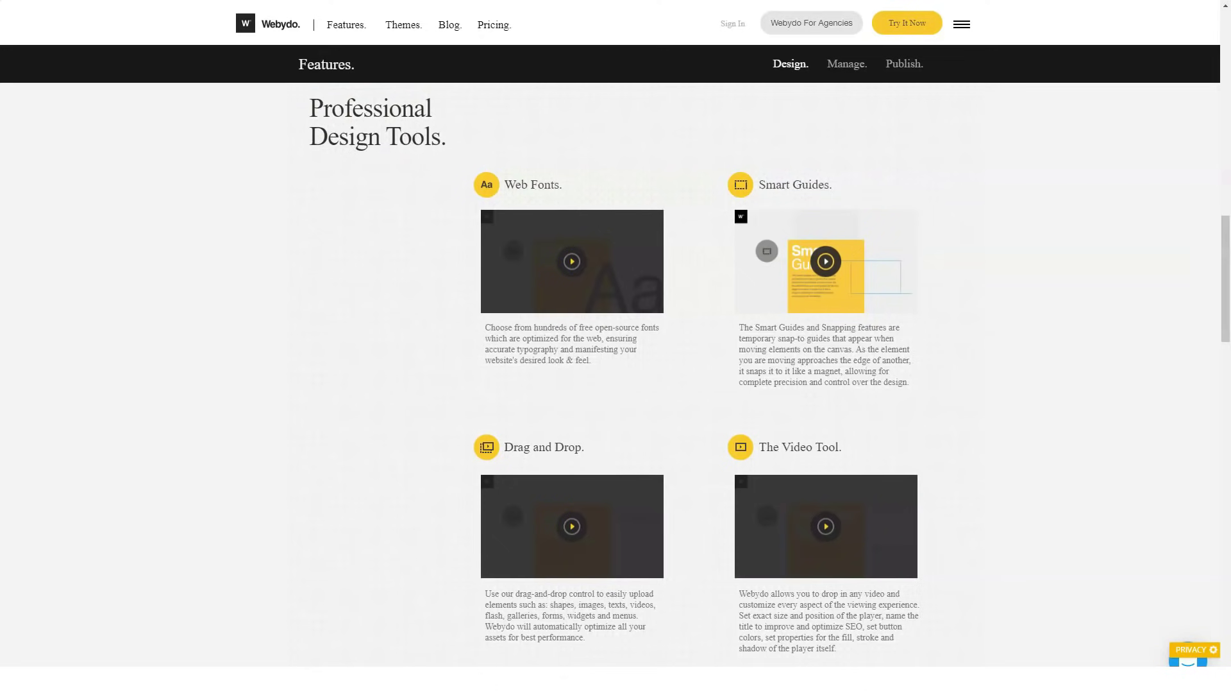
pyautogui.scroll(-3, 616, 385)
pyautogui.scroll(-3, 616, 386)
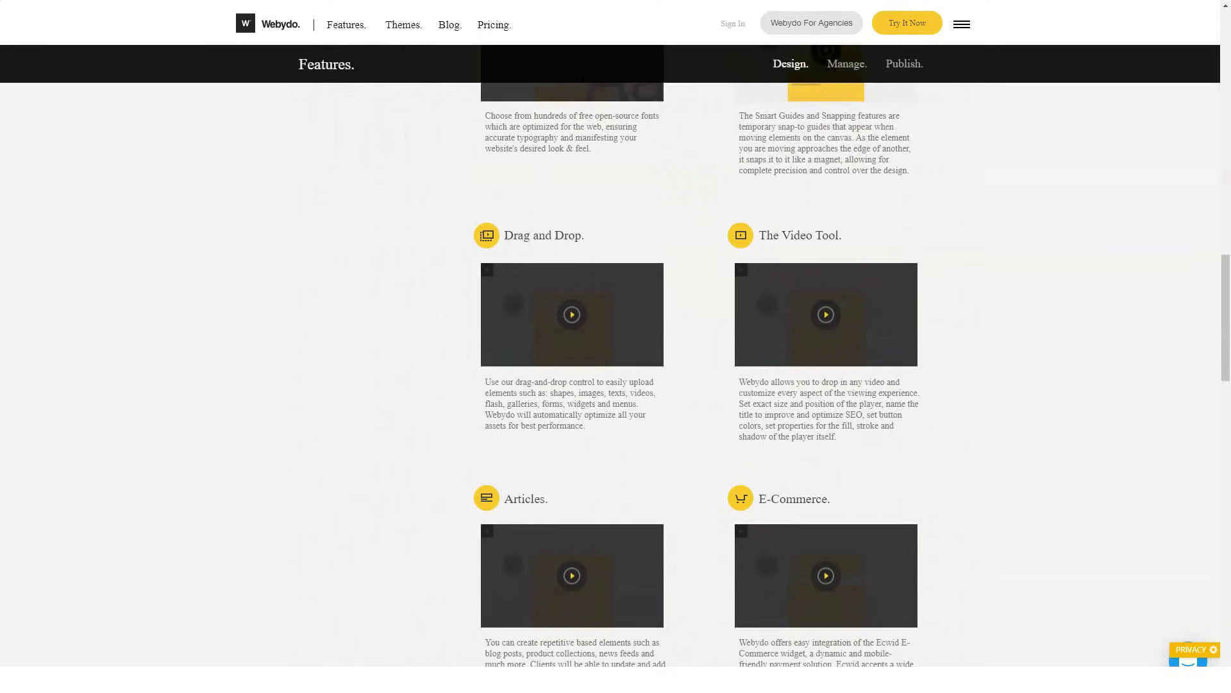
pyautogui.scroll(-3, 616, 385)
pyautogui.scroll(-2, 616, 385)
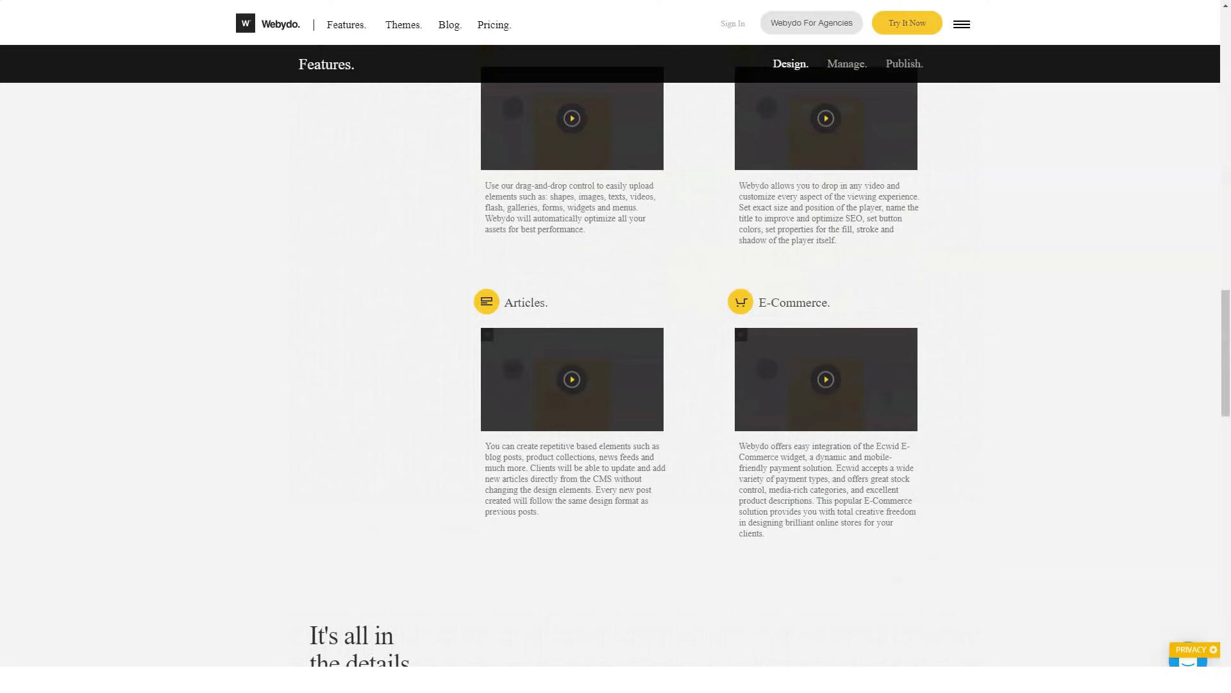
pyautogui.scroll(-2, 616, 385)
pyautogui.scroll(-2, 616, 385)
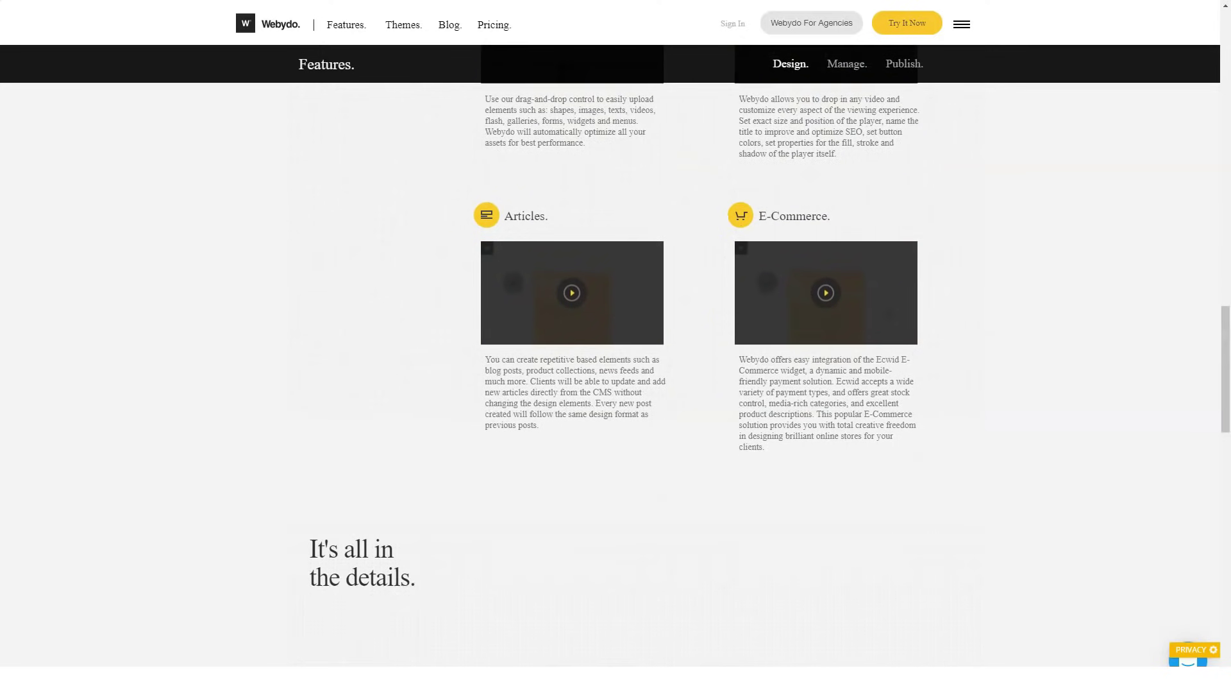
pyautogui.scroll(-2, 617, 385)
pyautogui.scroll(-2, 616, 385)
pyautogui.scroll(-3, 617, 385)
pyautogui.scroll(-2, 617, 385)
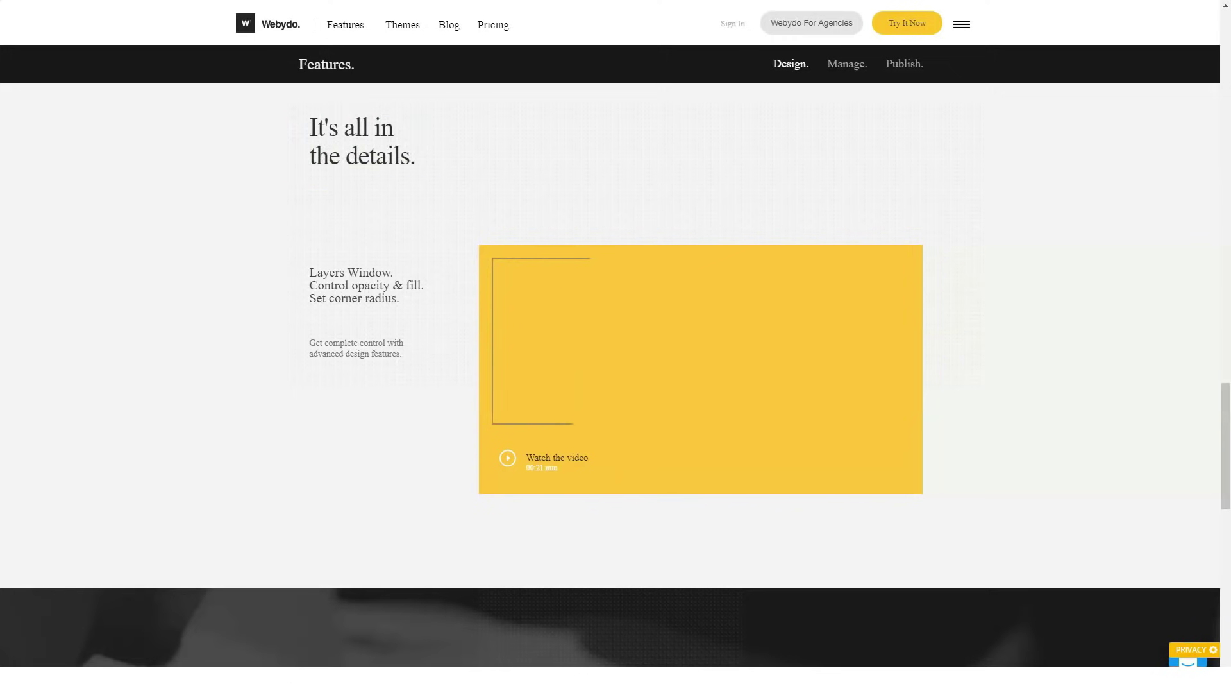
pyautogui.scroll(-3, 617, 385)
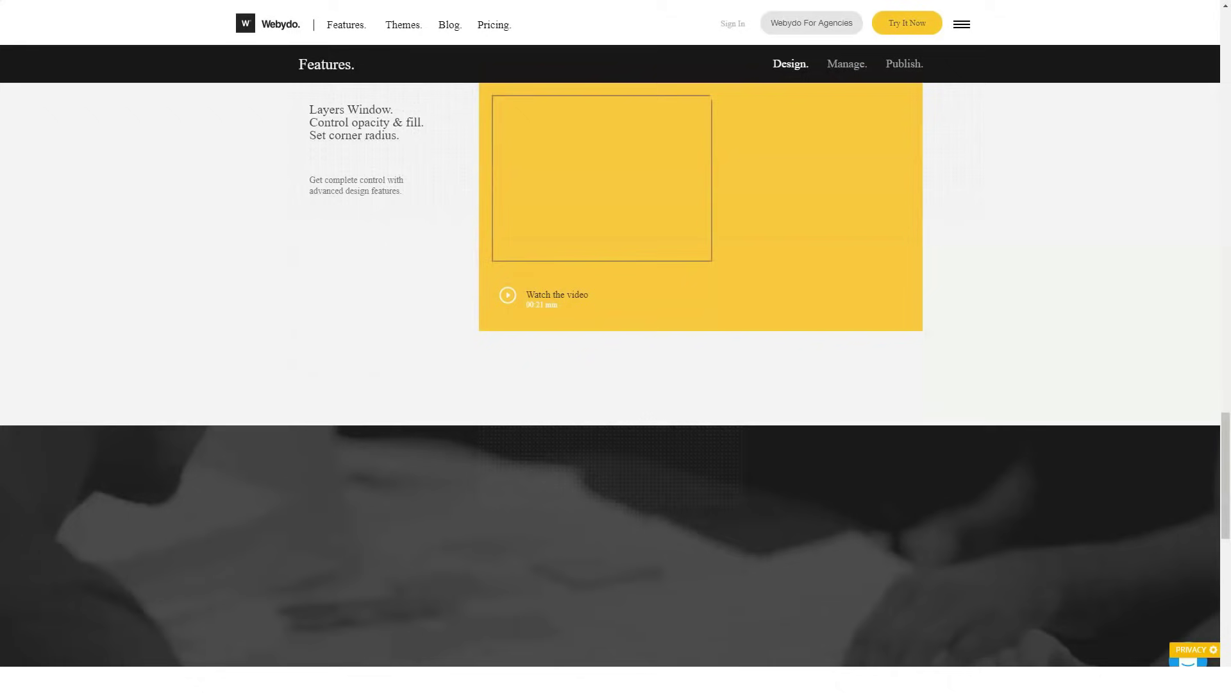
pyautogui.scroll(-2, 616, 385)
pyautogui.scroll(-2, 616, 385)
pyautogui.scroll(-2, 615, 385)
pyautogui.scroll(-2, 616, 386)
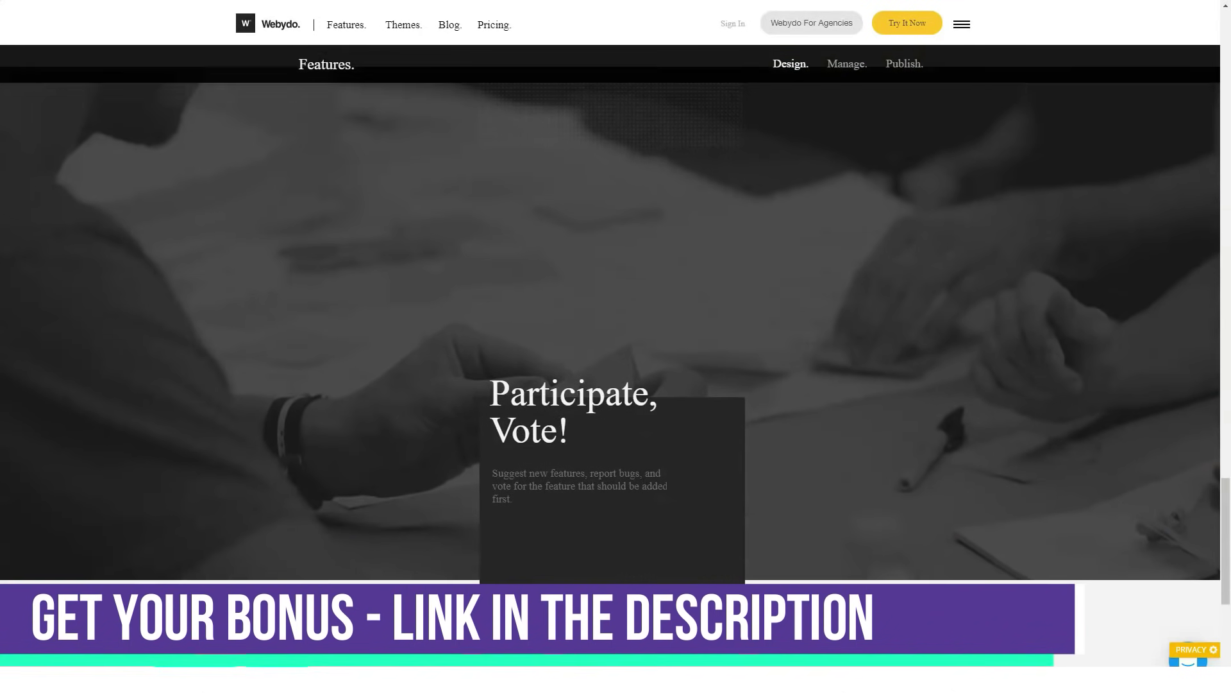
pyautogui.scroll(-2, 617, 385)
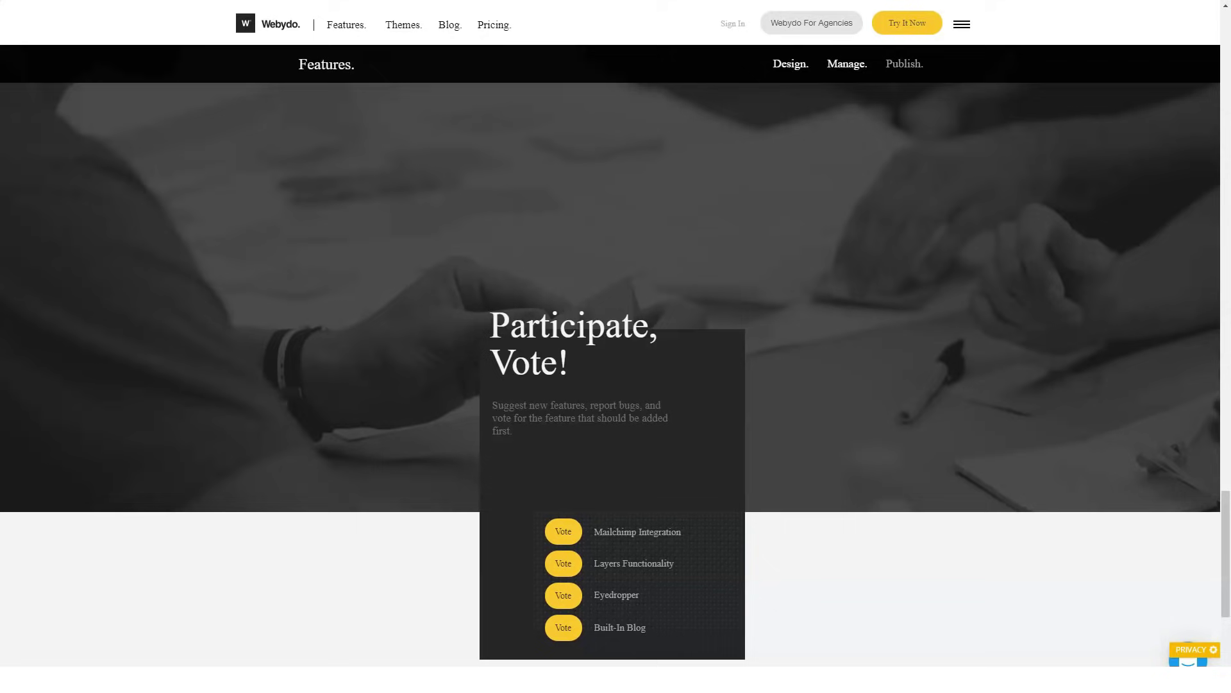
# Step: Switch to the Manage features page introducing Get Full Control and content management
pyautogui.click(846, 64)
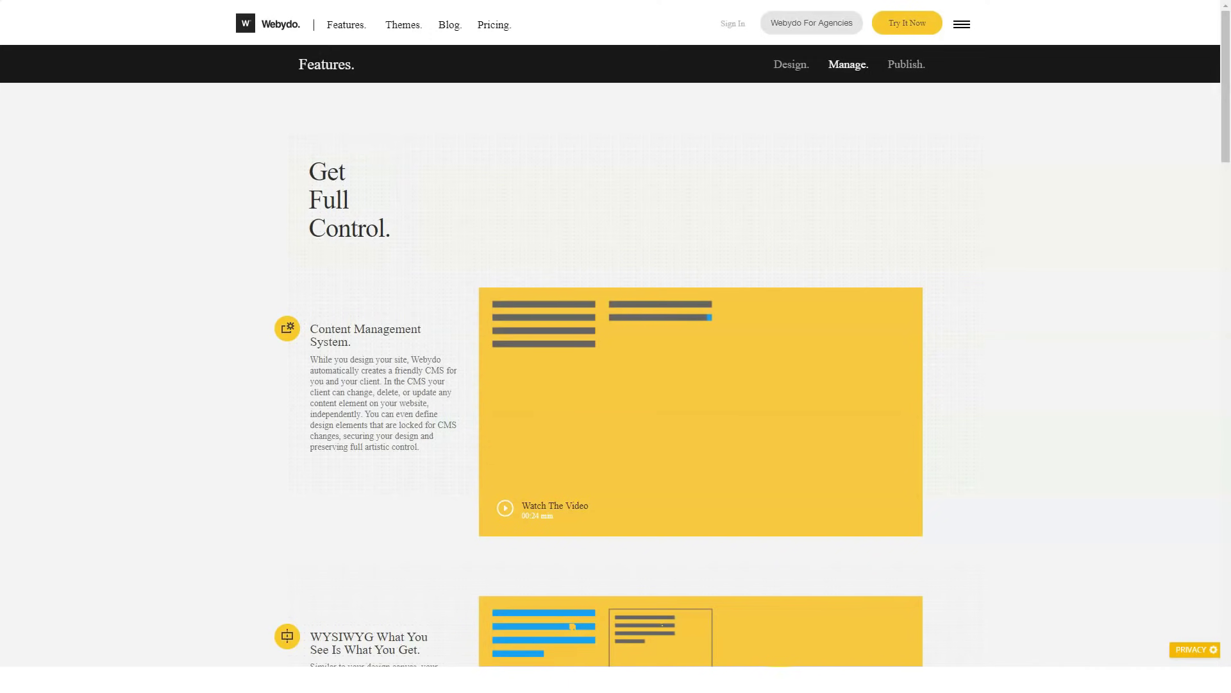
pyautogui.scroll(-3, 617, 386)
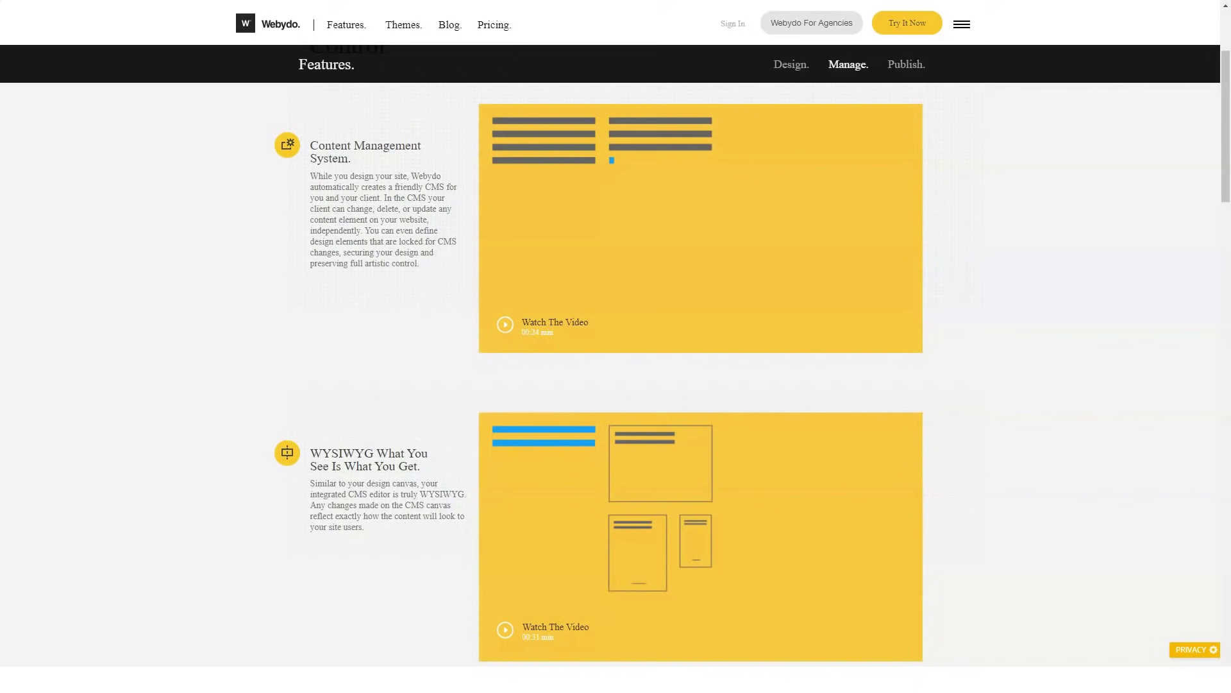
pyautogui.scroll(-5, 616, 385)
pyautogui.scroll(-5, 615, 384)
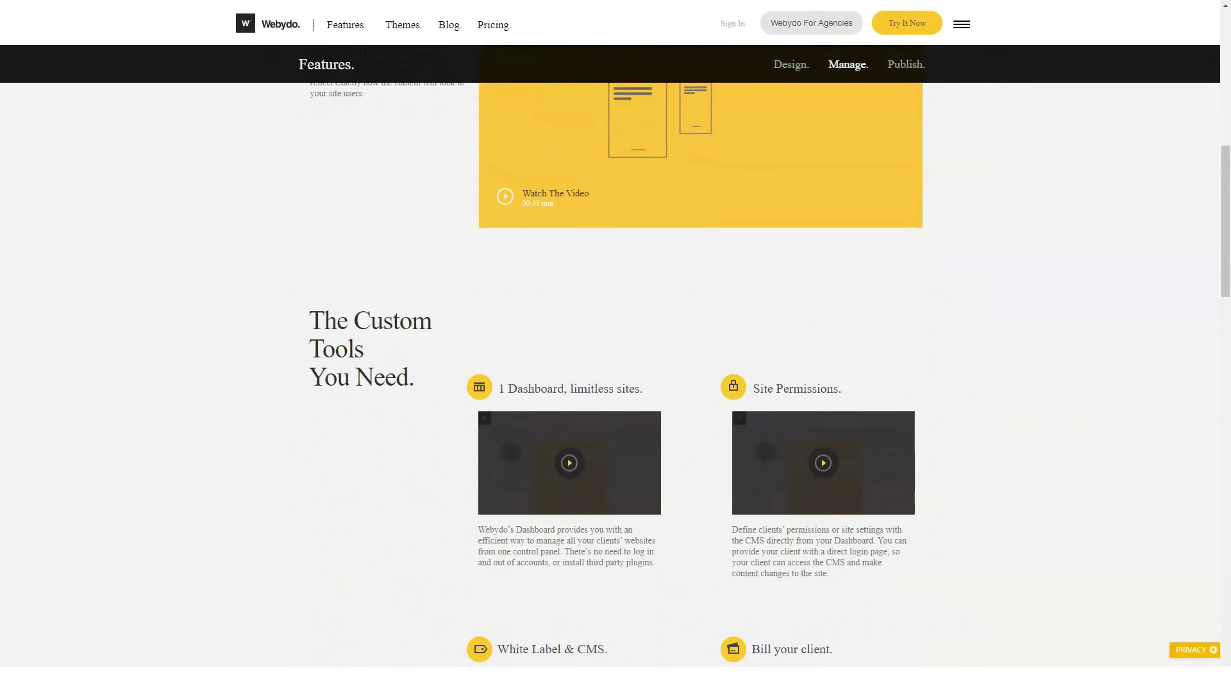
pyautogui.scroll(-3, 616, 386)
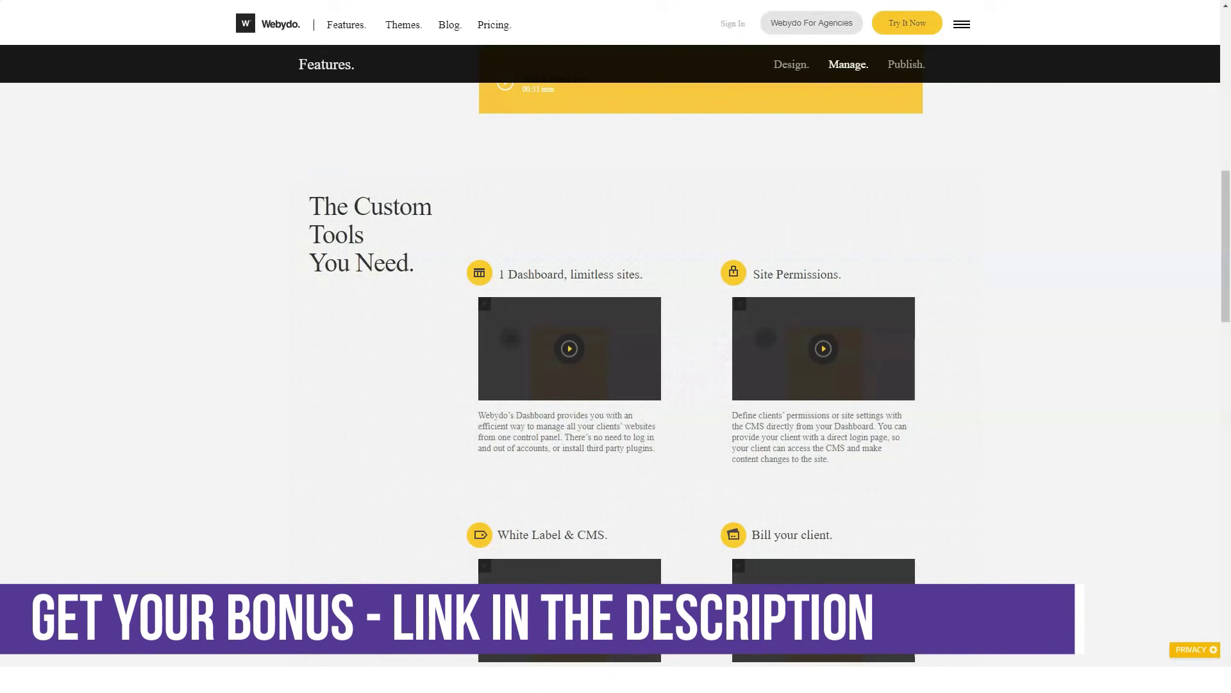
pyautogui.scroll(-3, 616, 385)
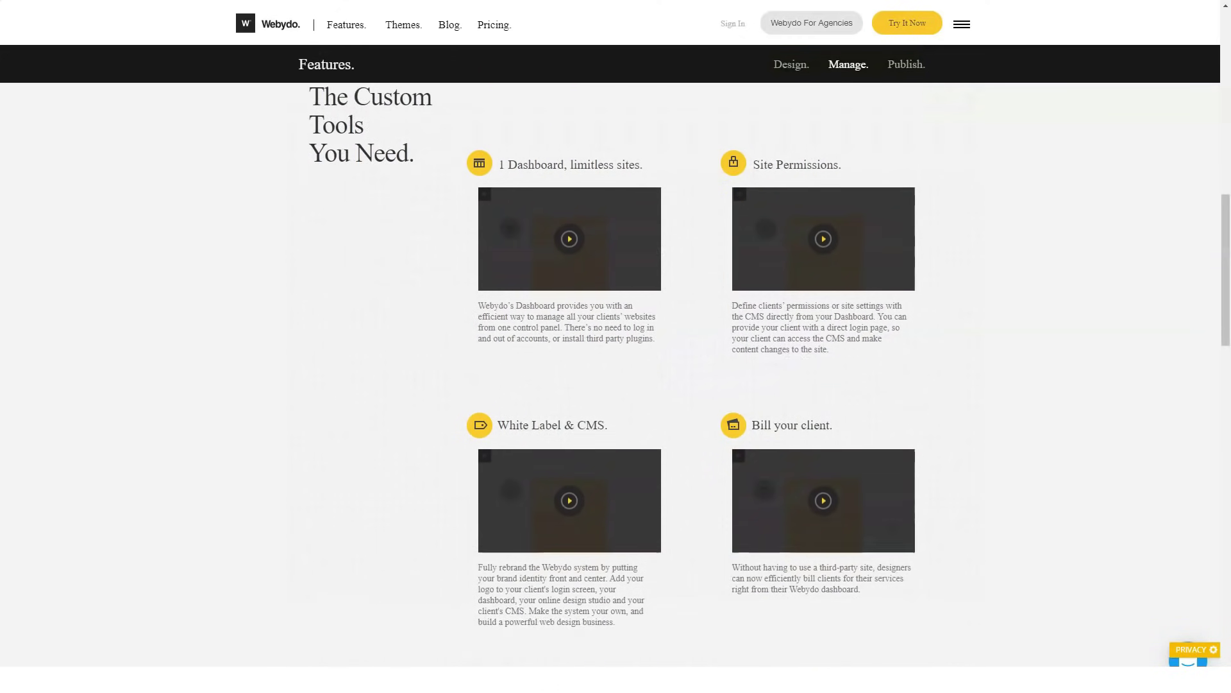
pyautogui.scroll(-3, 615, 385)
pyautogui.scroll(-2, 616, 385)
pyautogui.scroll(-2, 616, 385)
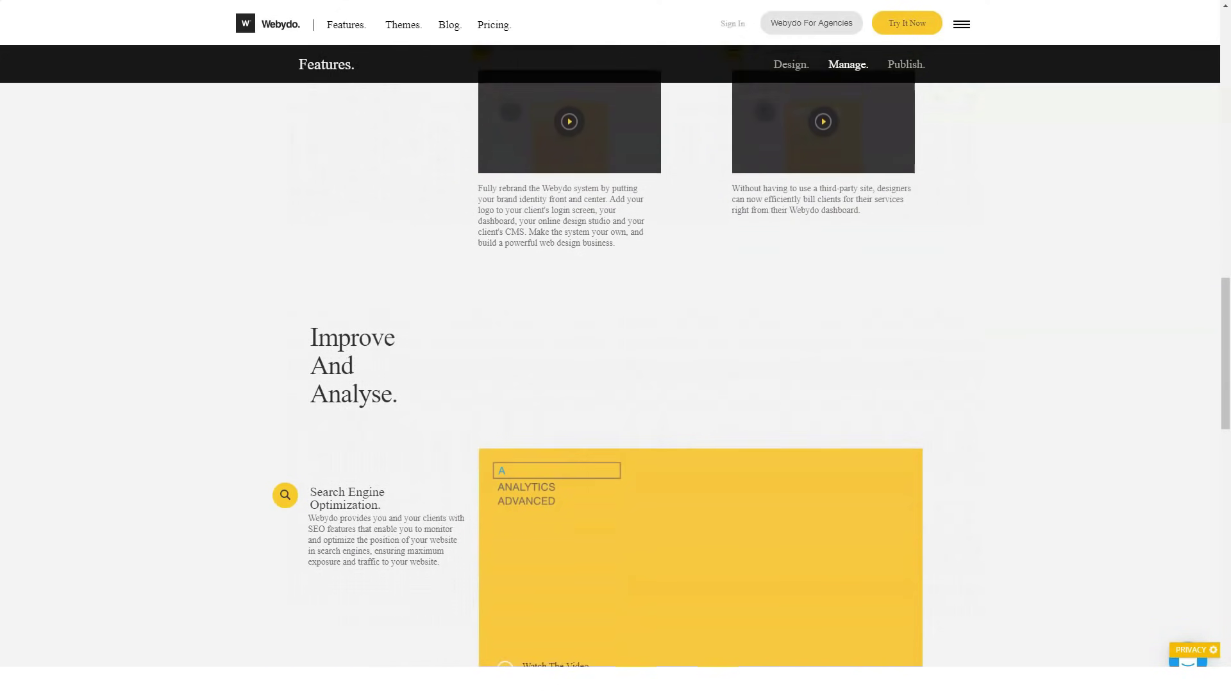
pyautogui.scroll(-2, 615, 385)
pyautogui.scroll(-2, 616, 385)
pyautogui.scroll(-1, 616, 385)
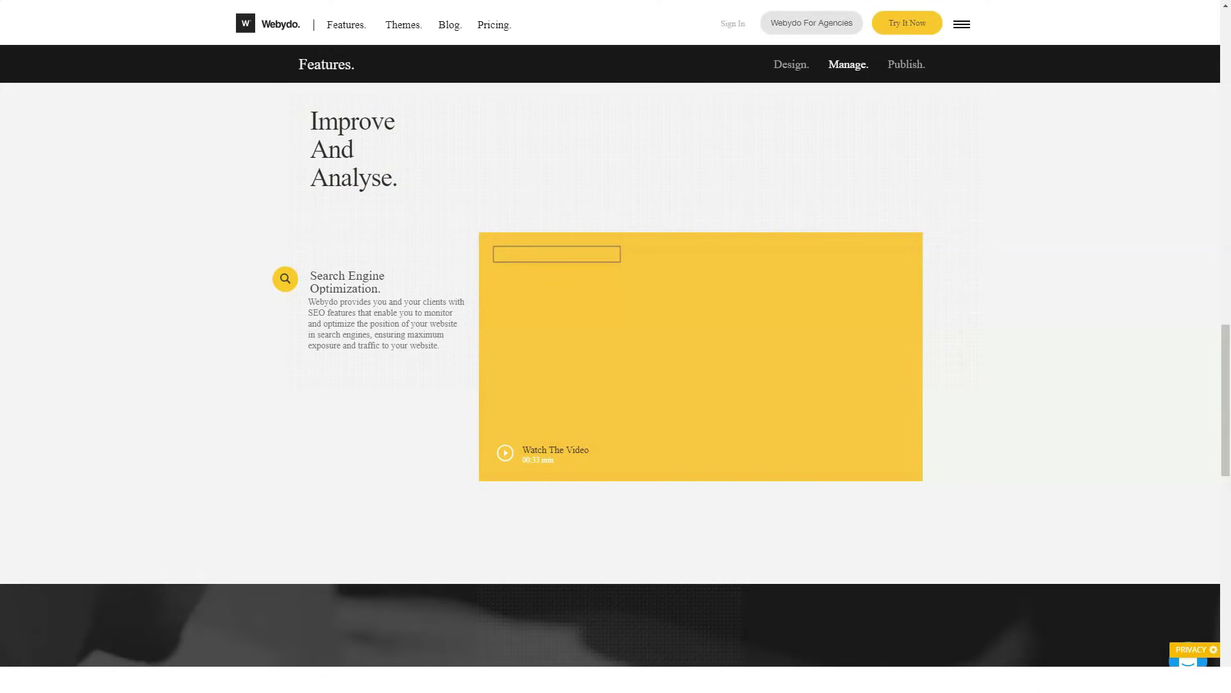
pyautogui.scroll(-2, 616, 385)
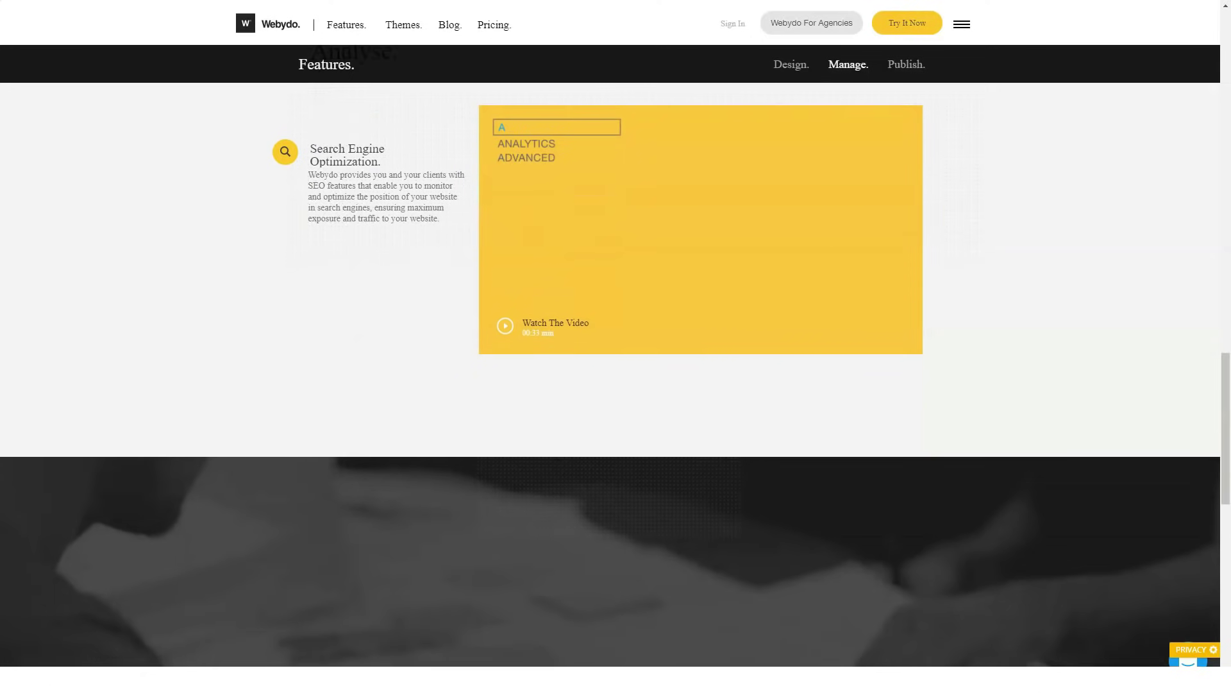
pyautogui.scroll(-3, 615, 385)
pyautogui.scroll(-3, 616, 385)
pyautogui.scroll(-3, 616, 385)
pyautogui.scroll(-3, 615, 385)
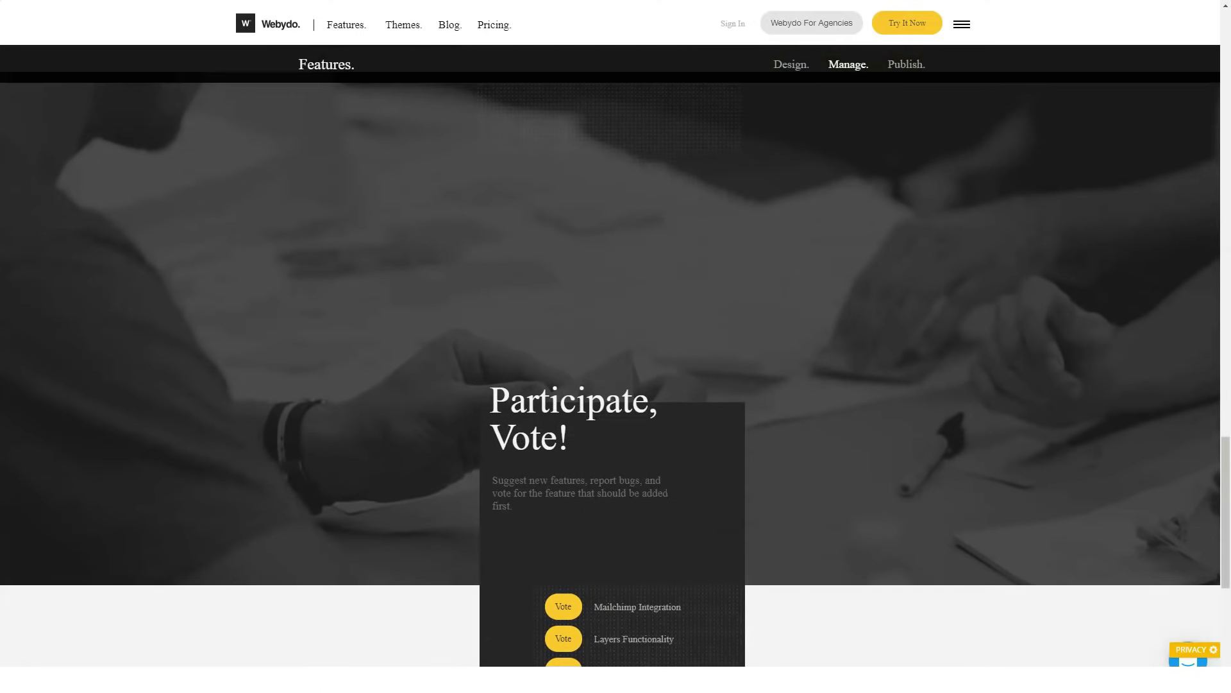
pyautogui.scroll(-1, 615, 385)
pyautogui.scroll(-2, 616, 386)
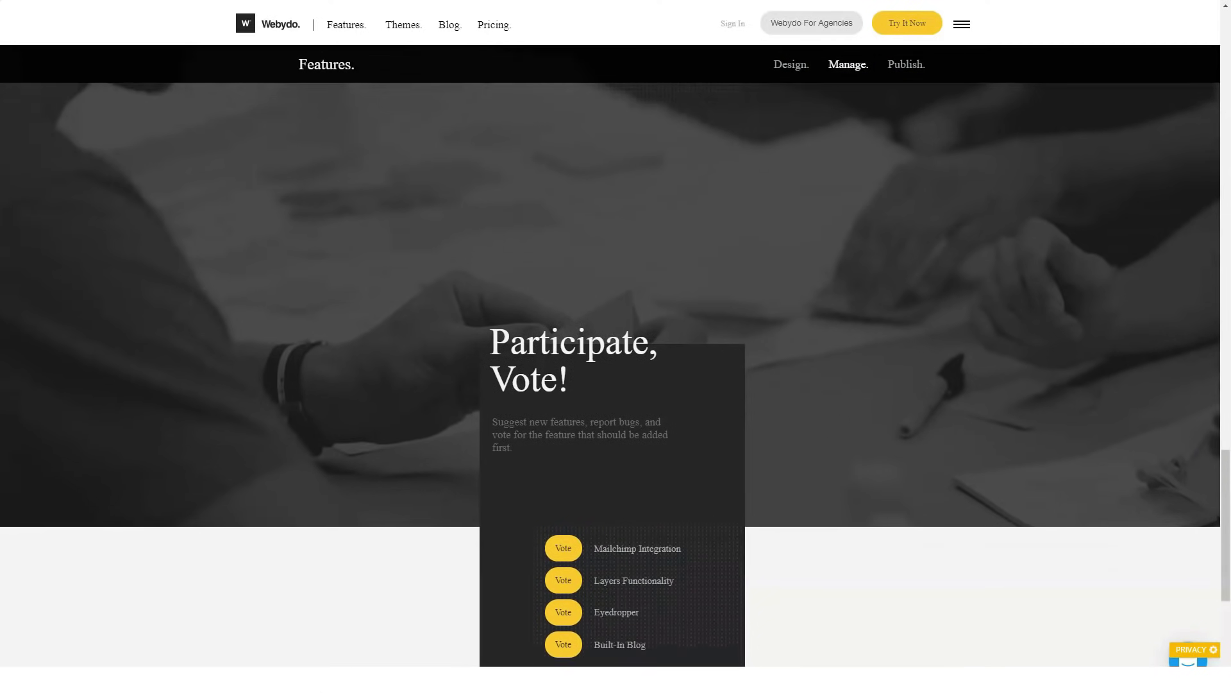
pyautogui.scroll(-2, 616, 385)
pyautogui.scroll(-1, 617, 385)
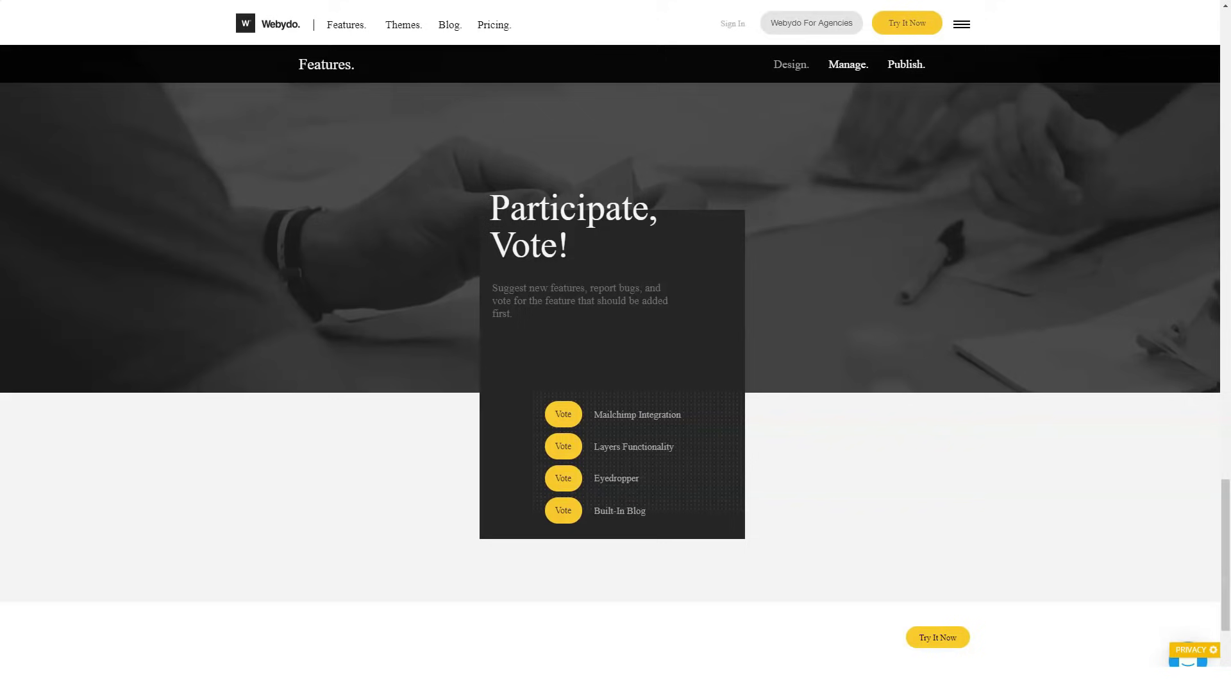
# Step: Switch to the publishing features page in the Features bar
pyautogui.click(905, 64)
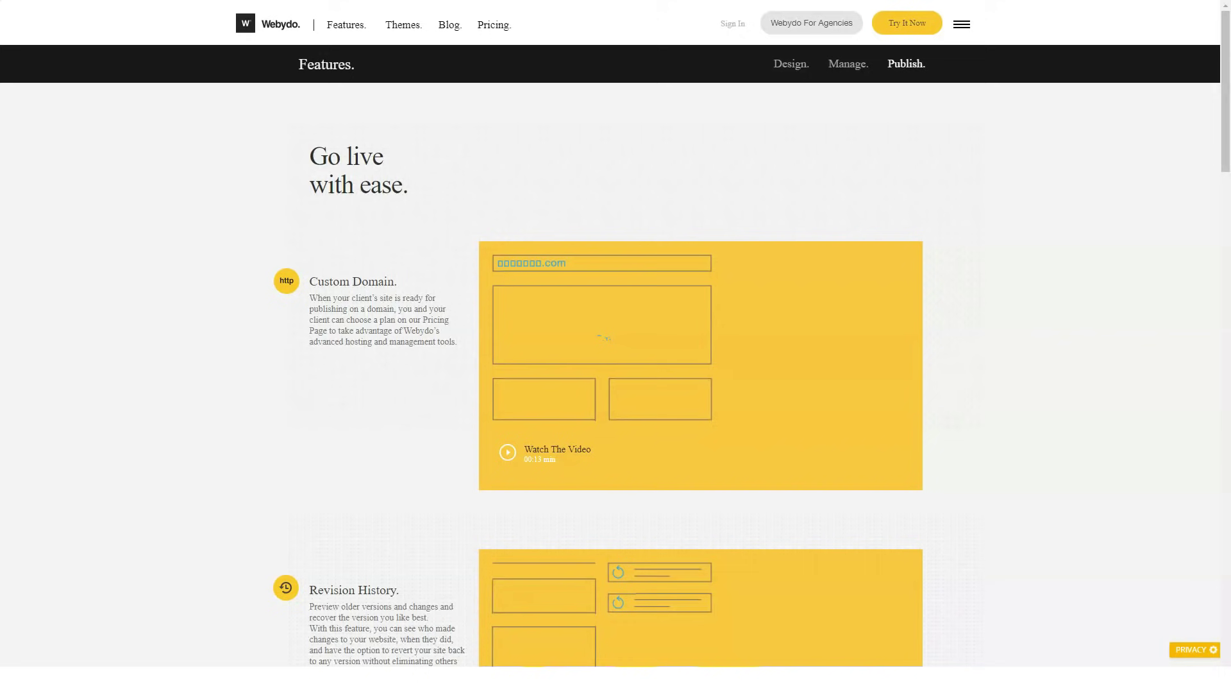
pyautogui.scroll(-3, 617, 385)
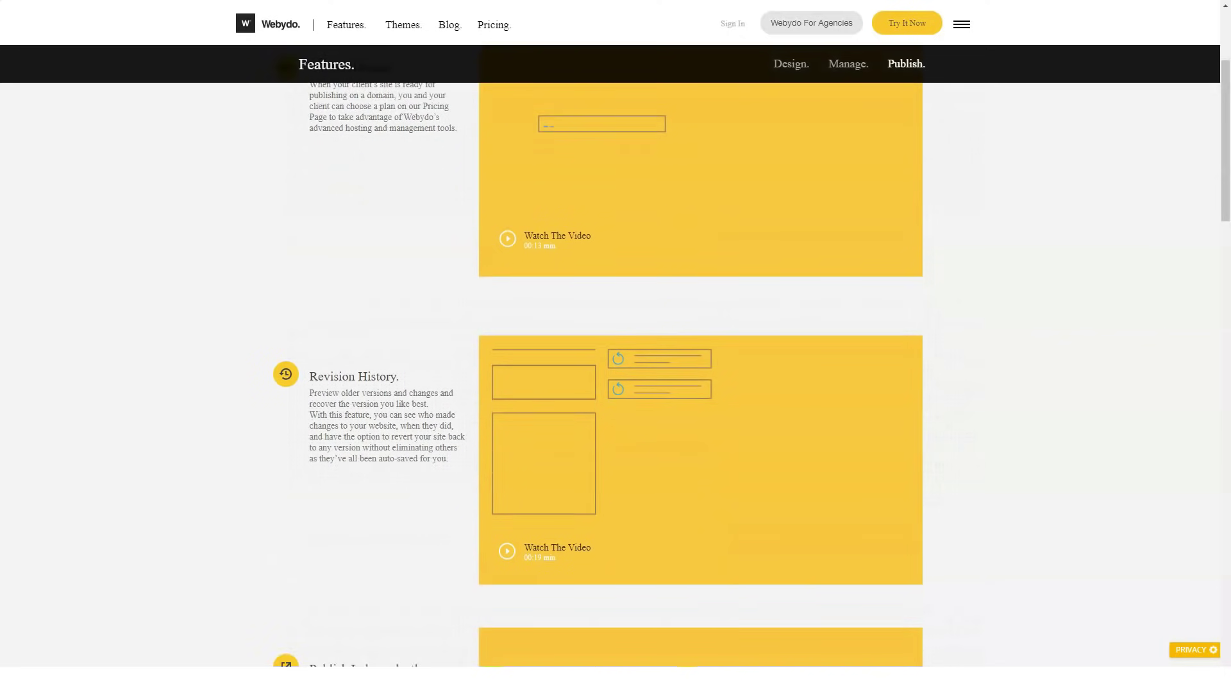
pyautogui.scroll(-2, 615, 385)
pyautogui.scroll(-2, 616, 385)
pyautogui.scroll(-2, 616, 385)
pyautogui.scroll(-2, 616, 385)
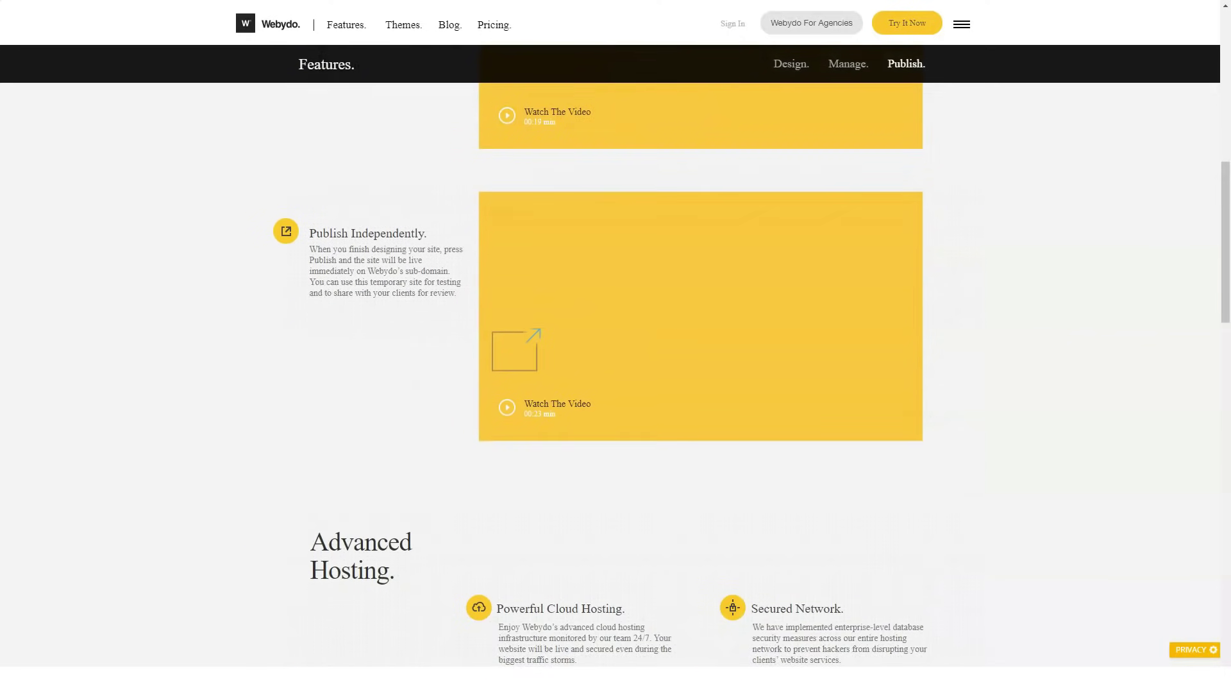
pyautogui.scroll(-1, 615, 384)
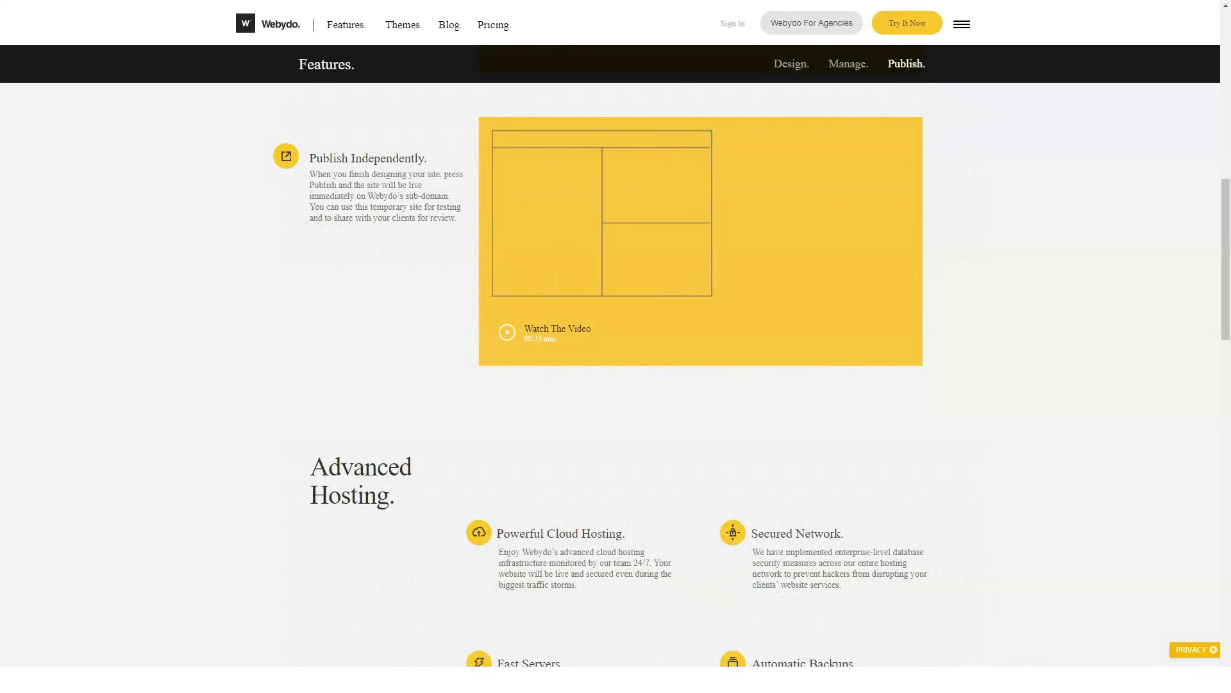
pyautogui.scroll(-1, 616, 385)
pyautogui.scroll(-1, 615, 385)
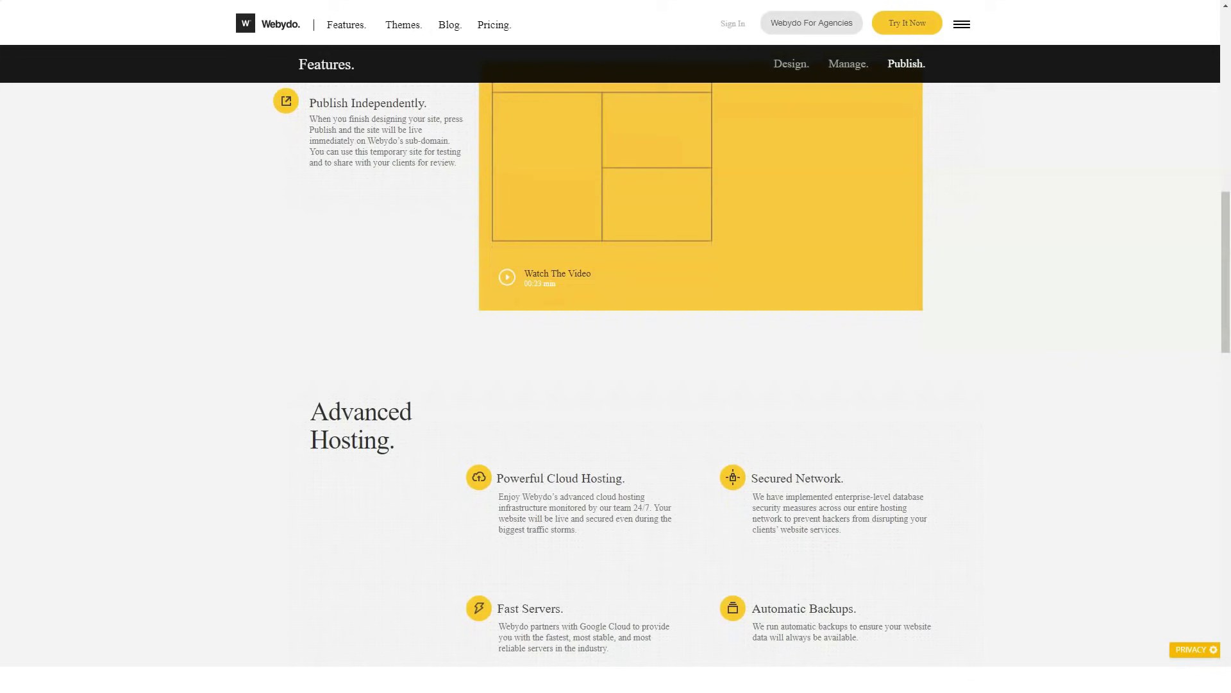
pyautogui.scroll(-1, 616, 385)
pyautogui.scroll(-1, 616, 386)
pyautogui.scroll(-1, 616, 385)
pyautogui.scroll(-1, 617, 385)
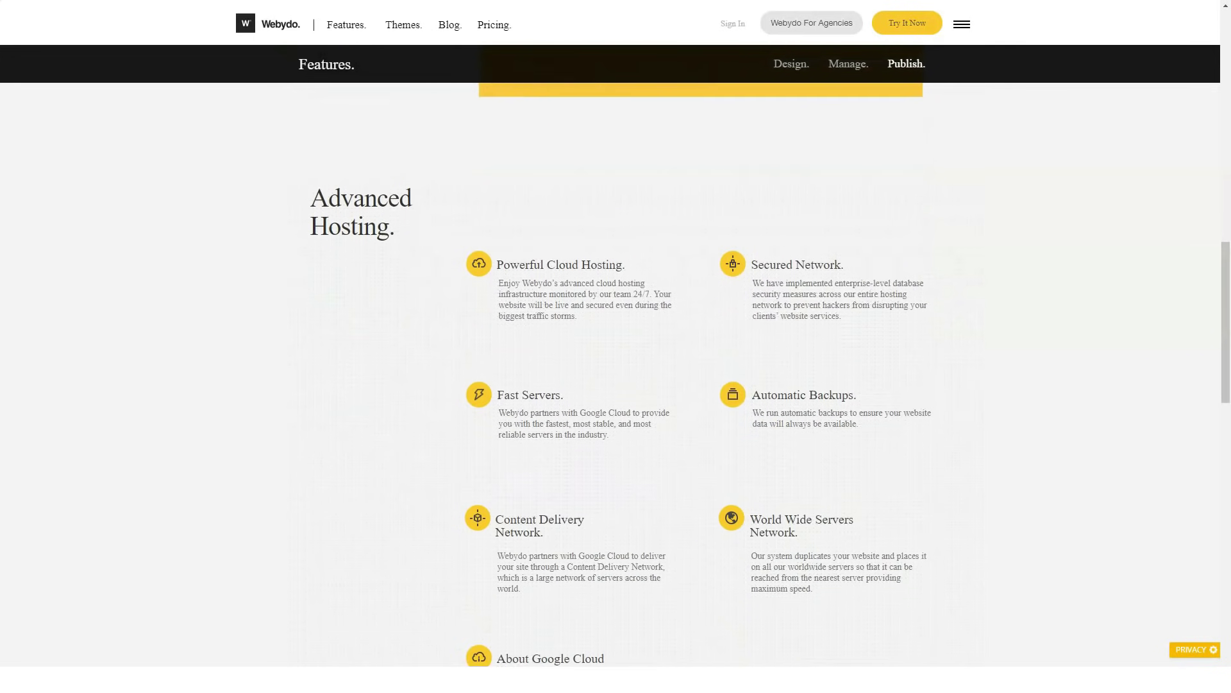
pyautogui.scroll(-1, 616, 385)
pyautogui.scroll(-1, 617, 385)
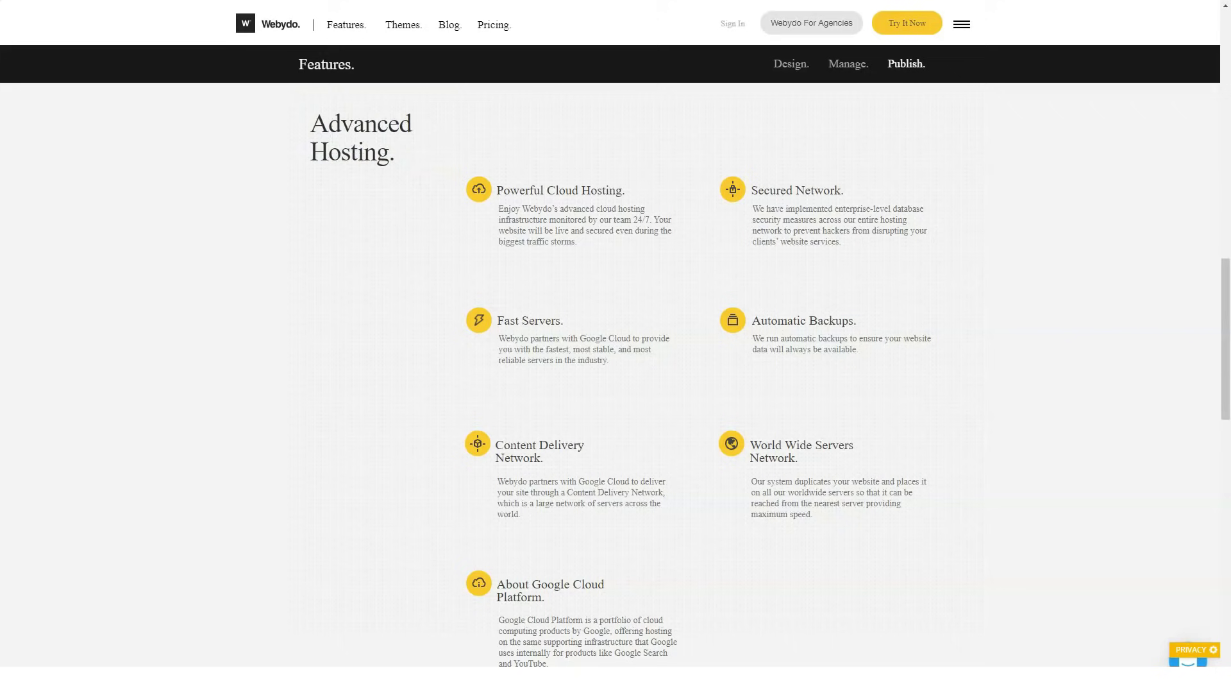
pyautogui.scroll(-1, 617, 384)
pyautogui.scroll(-1, 616, 385)
pyautogui.scroll(-1, 616, 385)
pyautogui.scroll(-1, 616, 385)
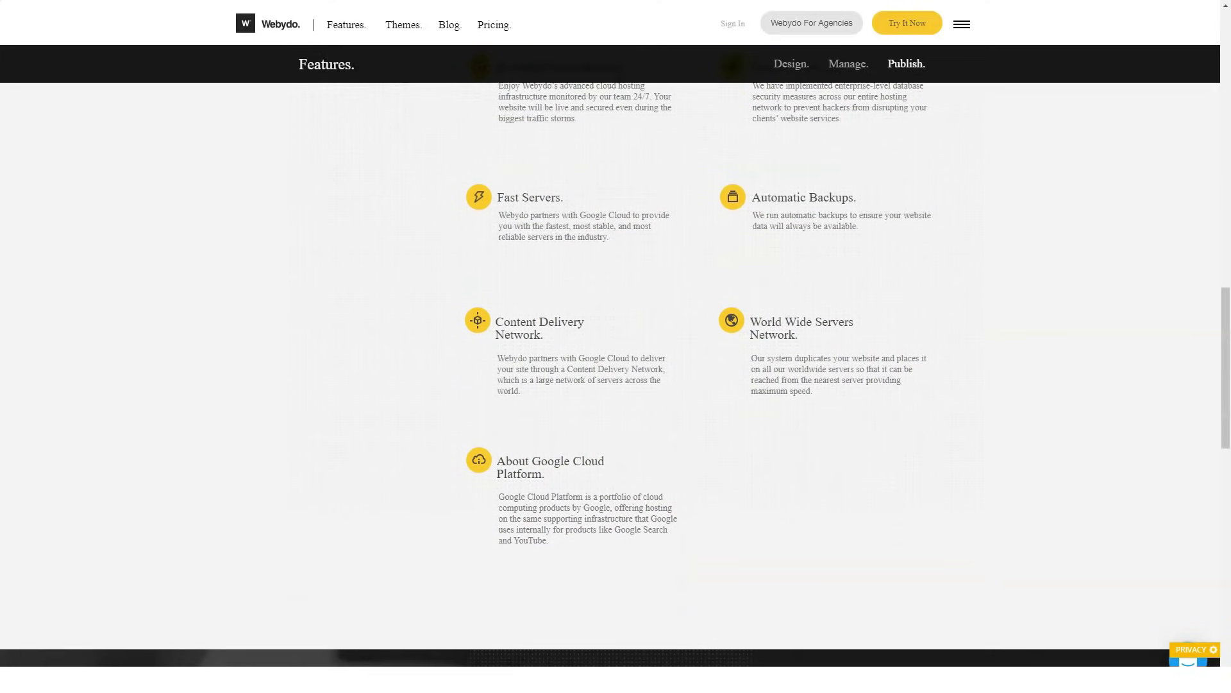
pyautogui.scroll(-1, 616, 385)
pyautogui.scroll(-1, 616, 385)
pyautogui.scroll(-1, 617, 385)
pyautogui.scroll(-1, 616, 386)
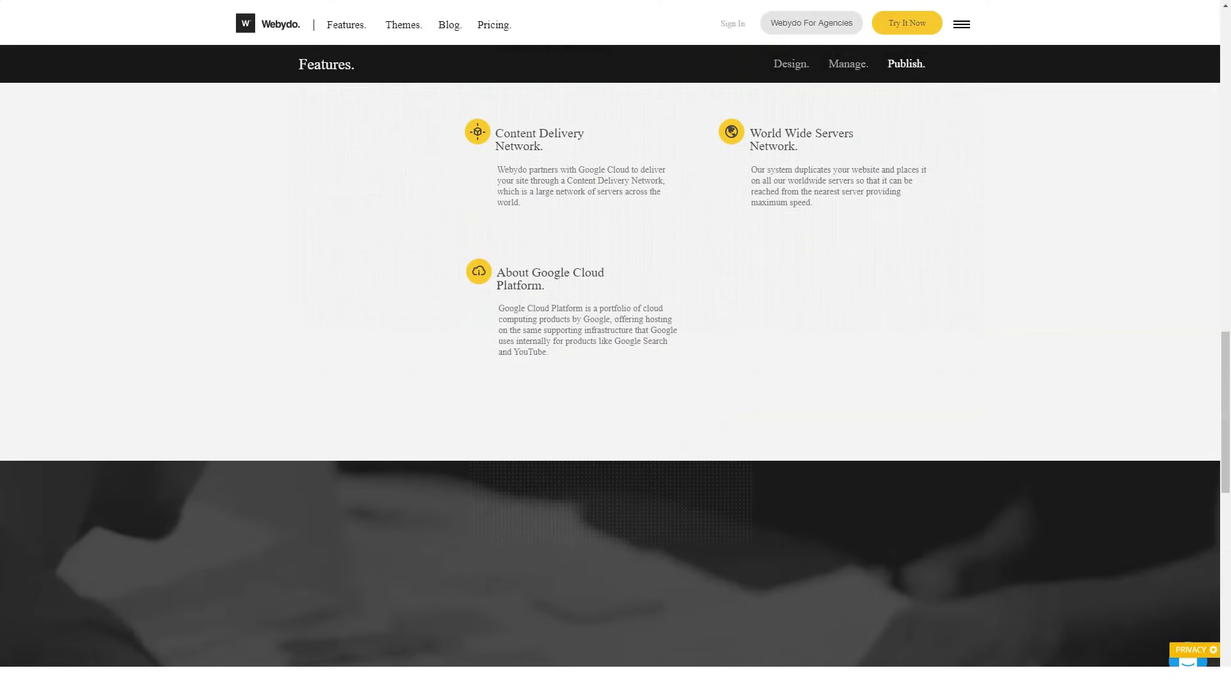
pyautogui.scroll(-1, 616, 384)
pyautogui.scroll(-1, 616, 385)
pyautogui.scroll(-1, 616, 385)
pyautogui.scroll(-1, 616, 385)
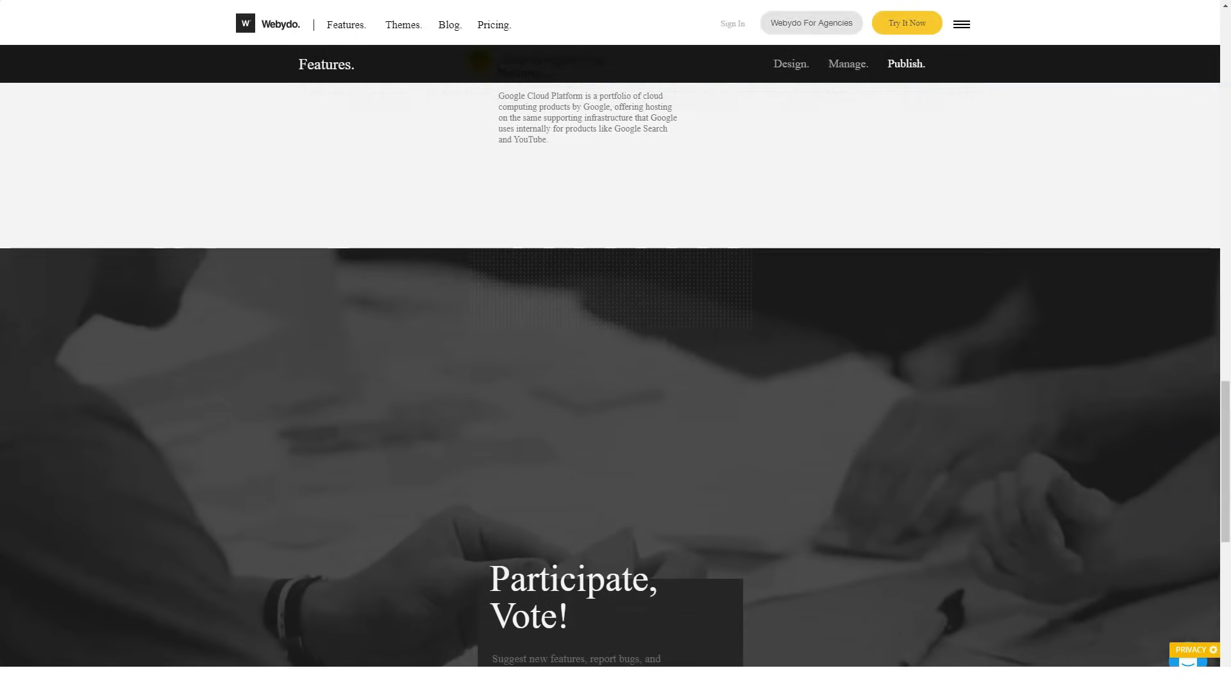
pyautogui.scroll(-1, 616, 385)
pyautogui.scroll(-1, 616, 385)
pyautogui.scroll(-1, 616, 385)
pyautogui.scroll(-1, 615, 384)
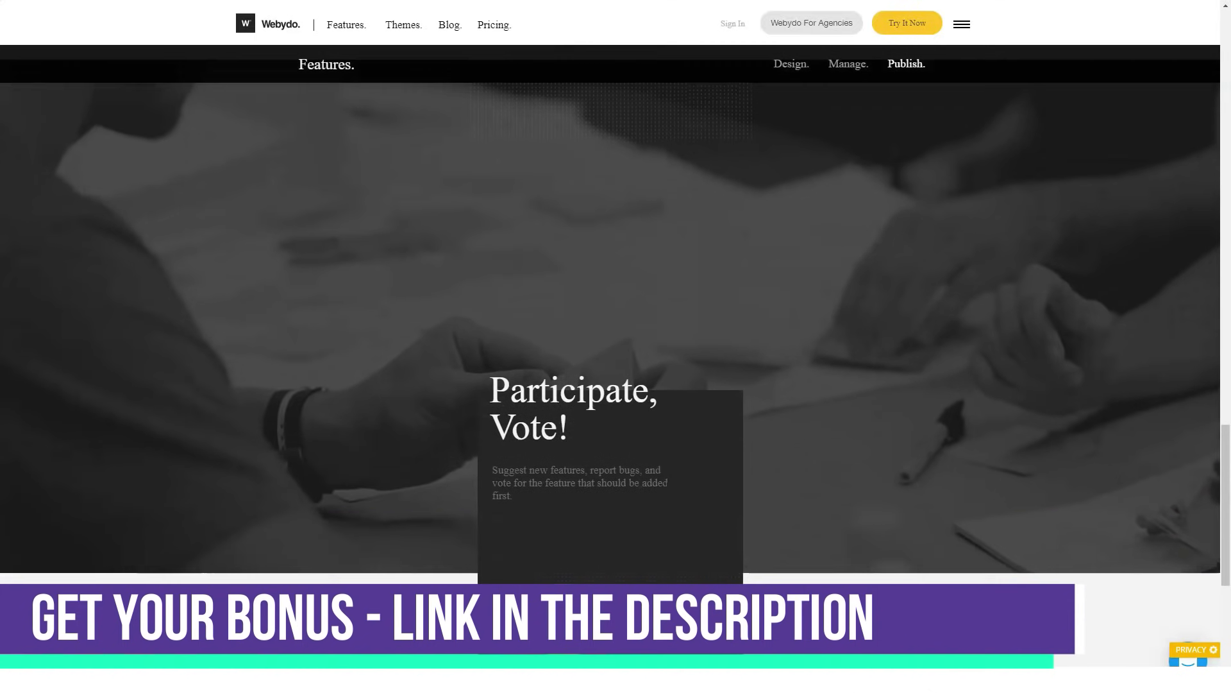
pyautogui.scroll(-1, 616, 384)
pyautogui.scroll(-1, 615, 384)
pyautogui.scroll(-1, 615, 384)
pyautogui.scroll(-1, 615, 386)
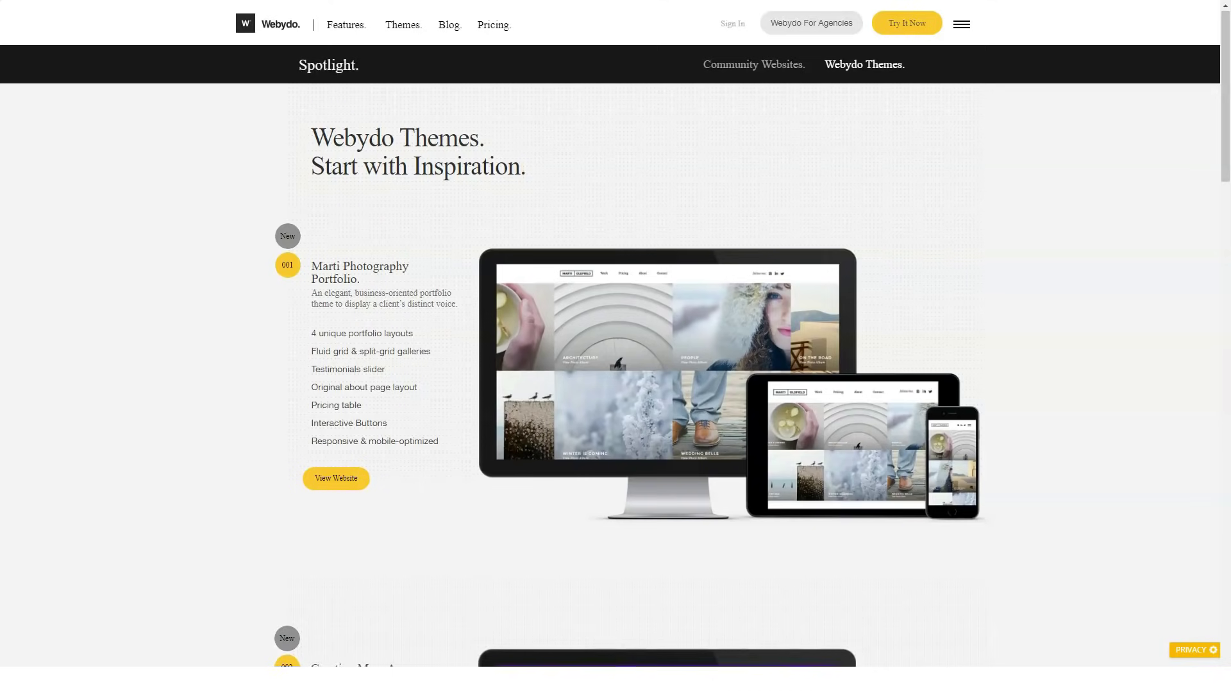
pyautogui.scroll(-3, 616, 385)
pyautogui.scroll(-3, 616, 386)
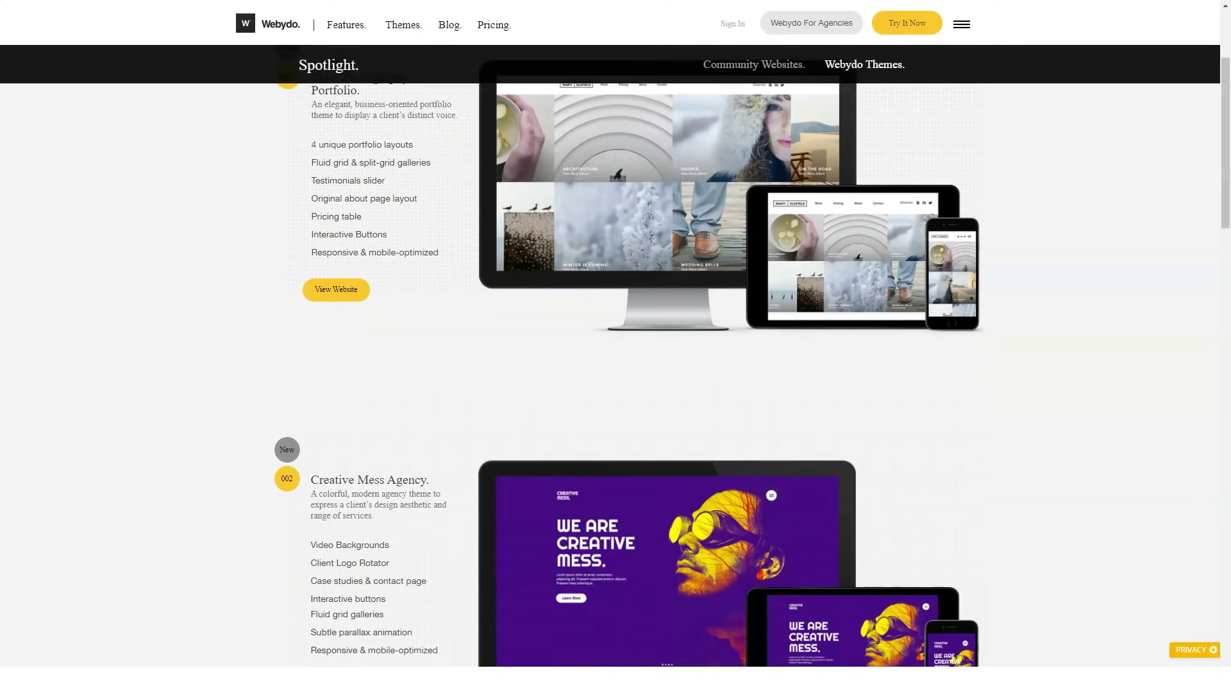
pyautogui.scroll(-3, 616, 385)
pyautogui.scroll(-1, 616, 385)
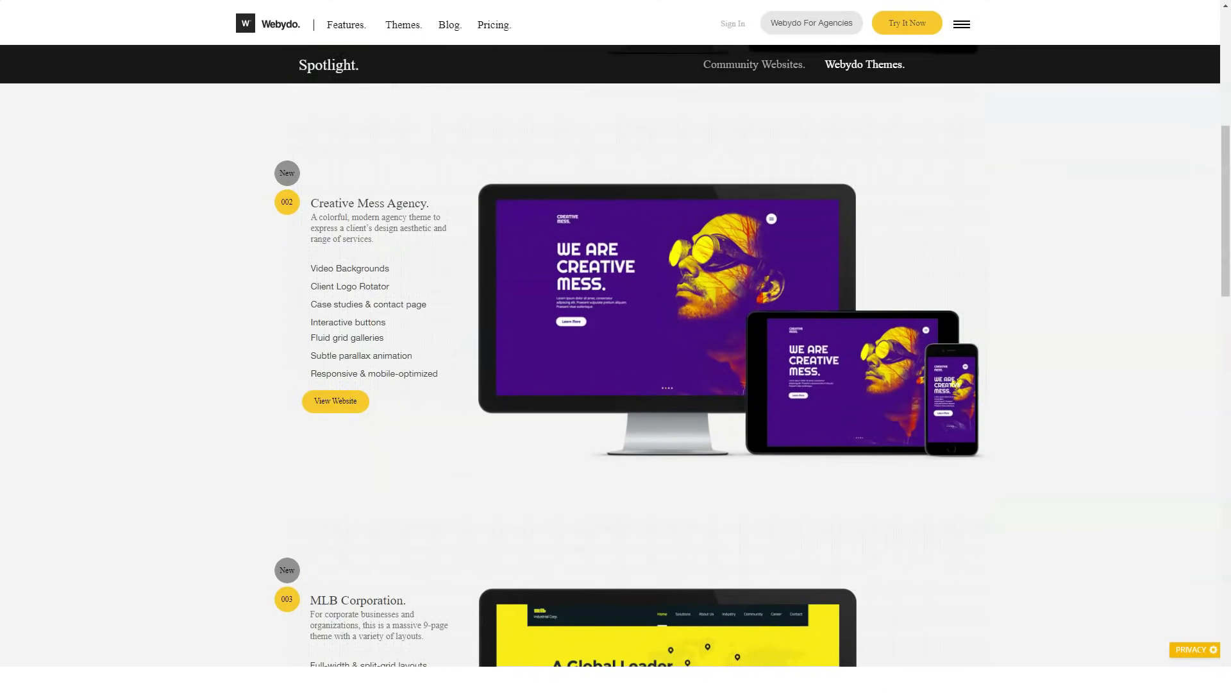
pyautogui.scroll(-2, 616, 385)
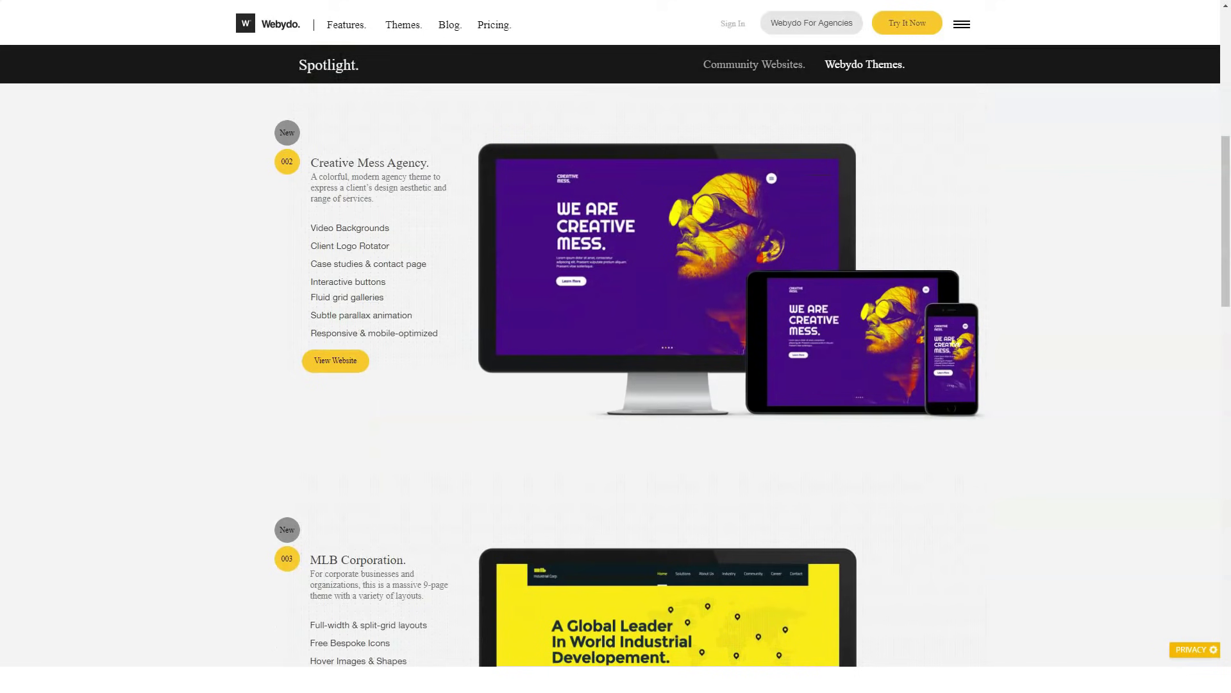
pyautogui.scroll(-2, 616, 385)
pyautogui.scroll(-2, 615, 385)
pyautogui.scroll(-2, 616, 386)
pyautogui.scroll(-1, 615, 384)
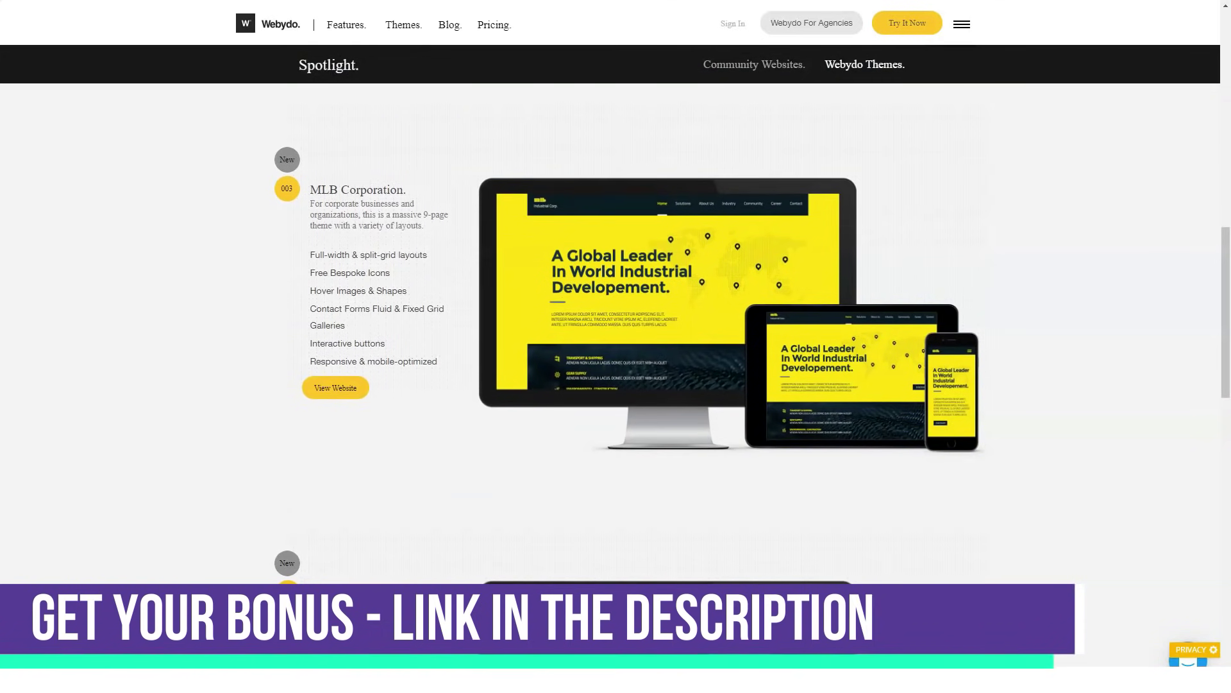
pyautogui.scroll(-2, 615, 386)
pyautogui.scroll(-2, 615, 385)
pyautogui.scroll(-2, 615, 384)
pyautogui.scroll(-2, 616, 386)
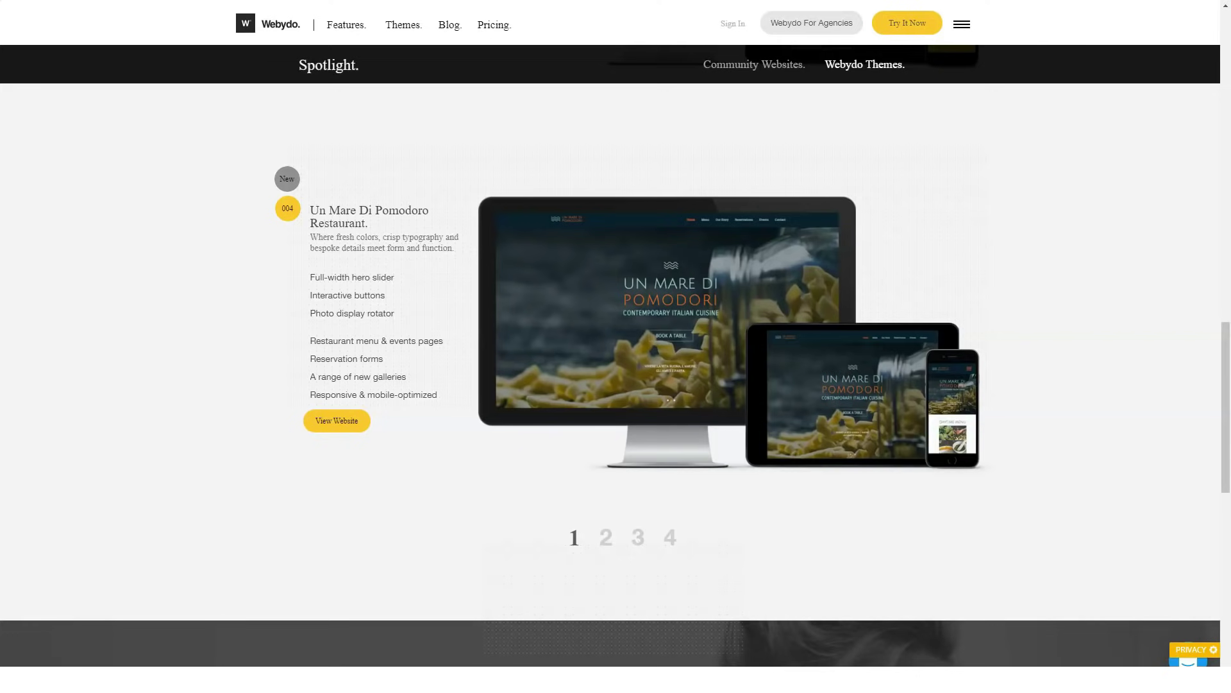
pyautogui.scroll(-10, 615, 385)
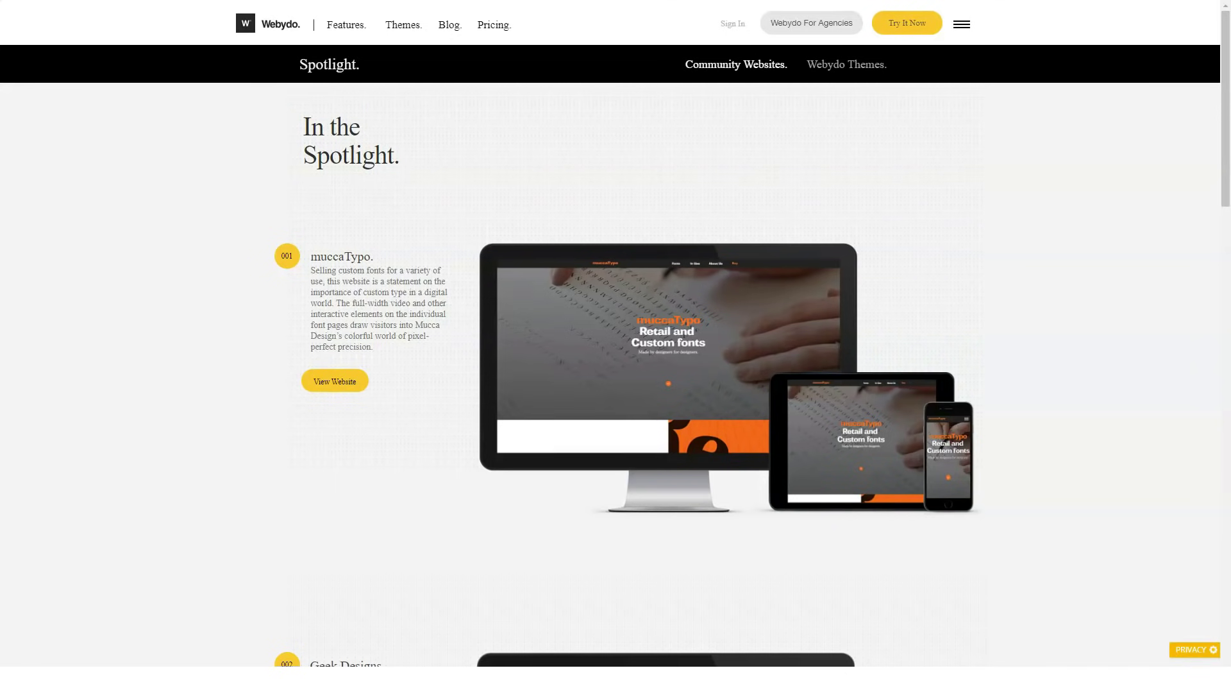
pyautogui.scroll(-5, 616, 385)
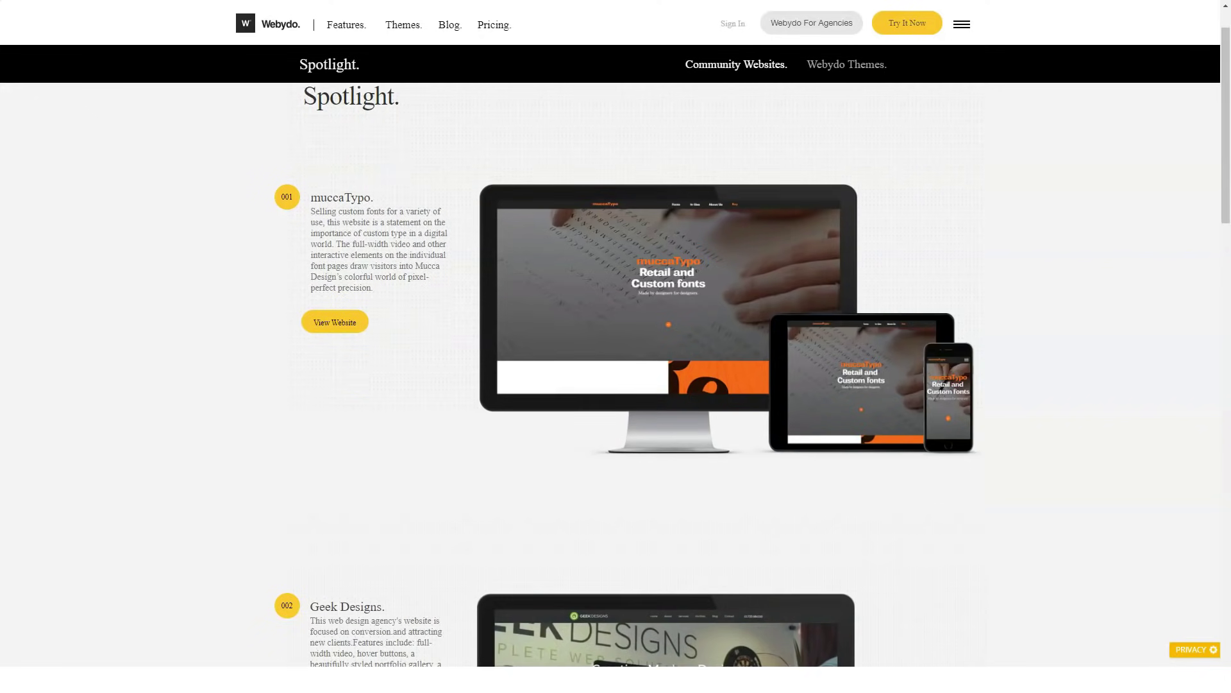
pyautogui.scroll(-3, 617, 385)
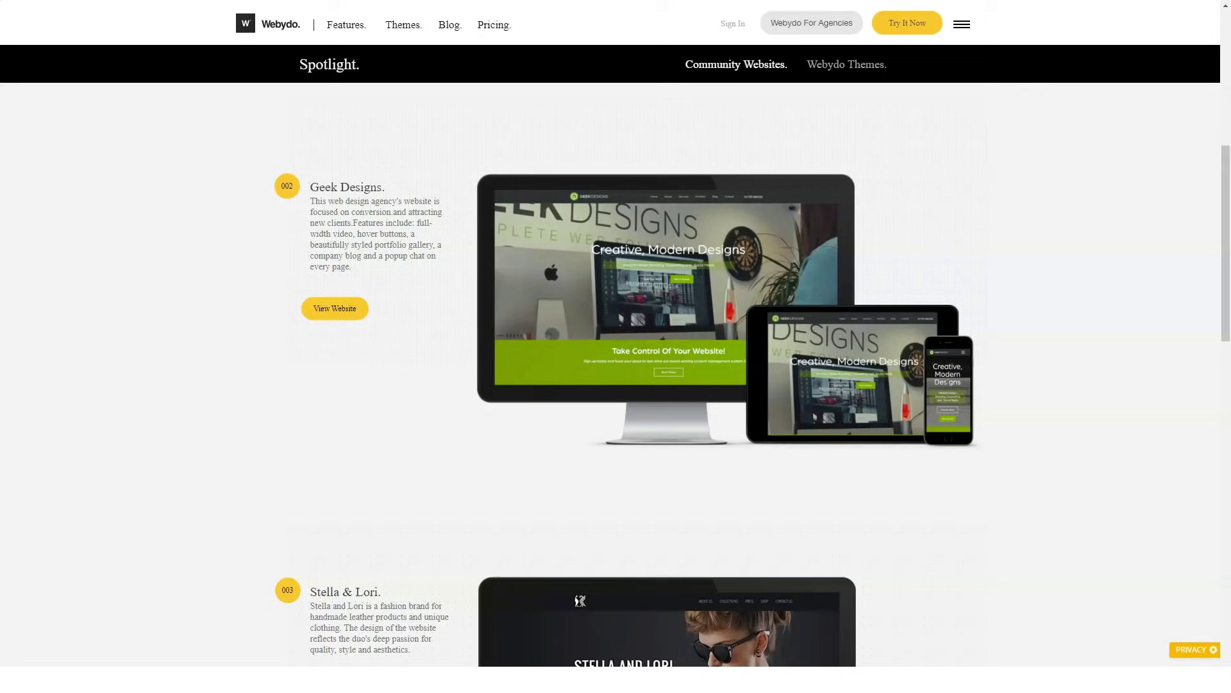
pyautogui.scroll(-5, 616, 386)
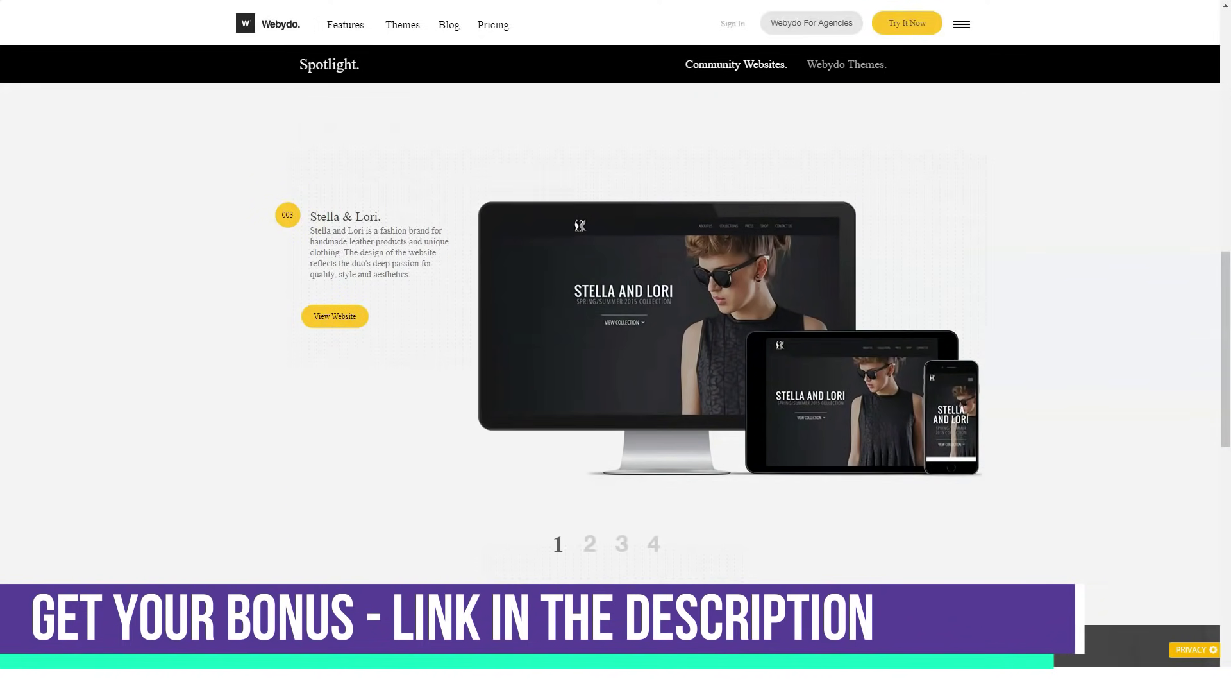
pyautogui.scroll(-5, 615, 384)
pyautogui.scroll(-5, 617, 385)
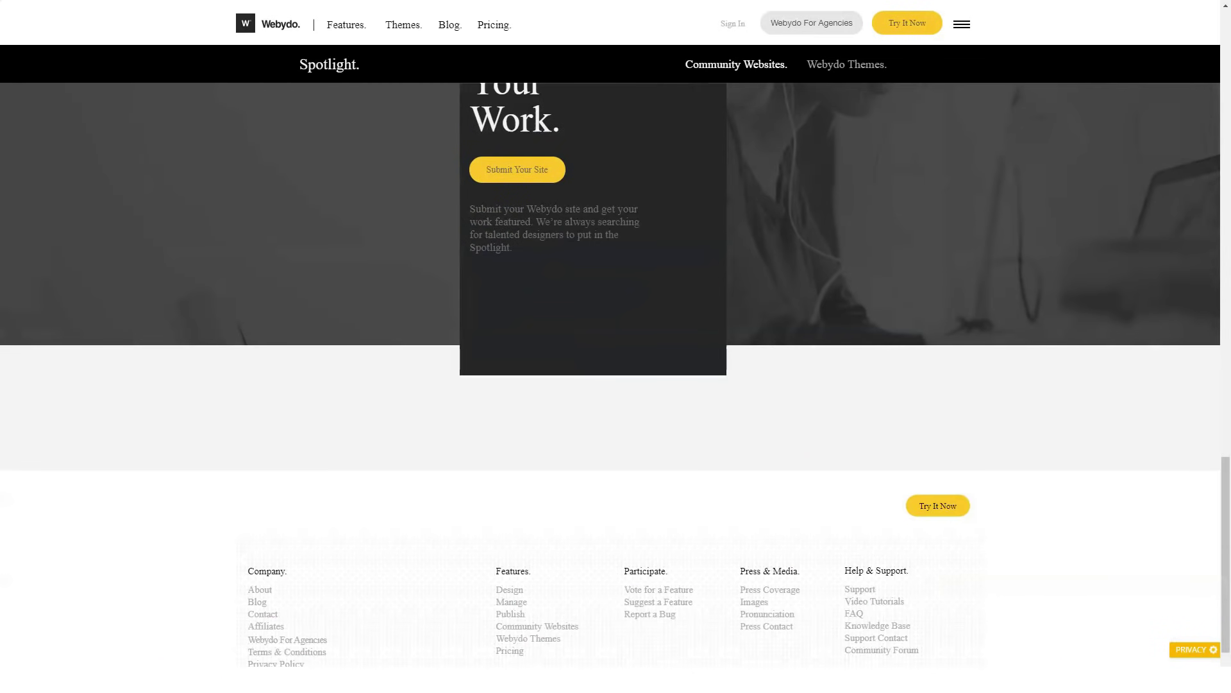
pyautogui.scroll(-3, 617, 385)
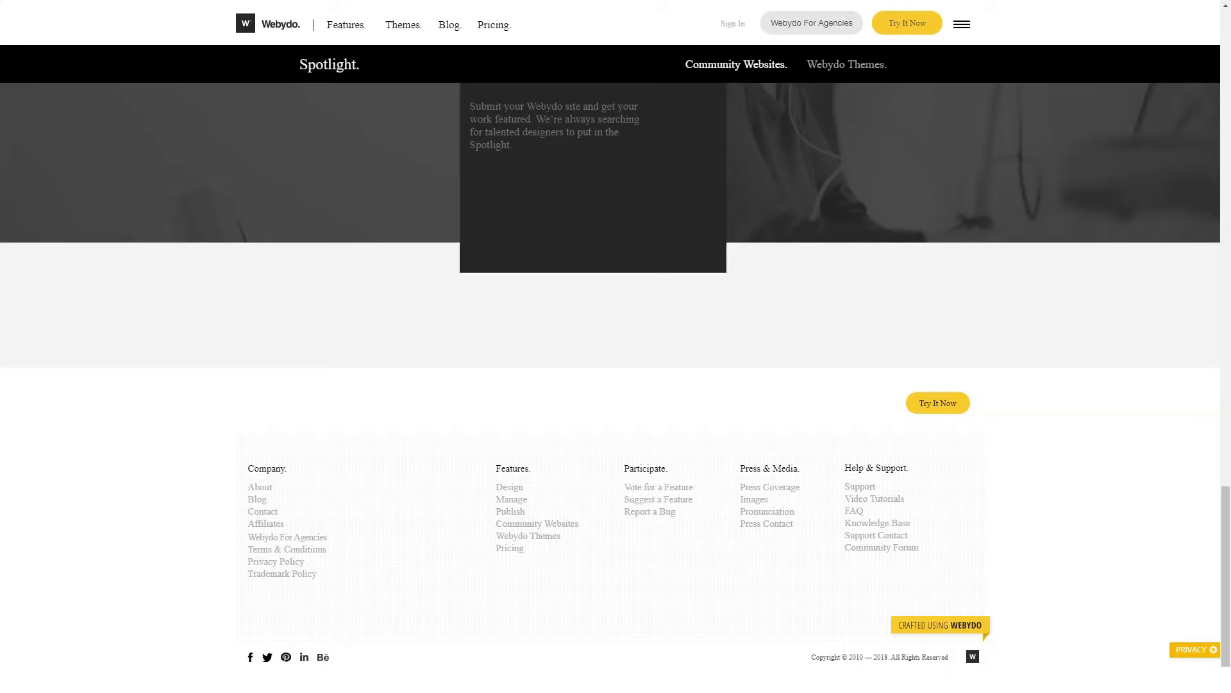
pyautogui.scroll(5, 616, 385)
pyautogui.scroll(10, 616, 385)
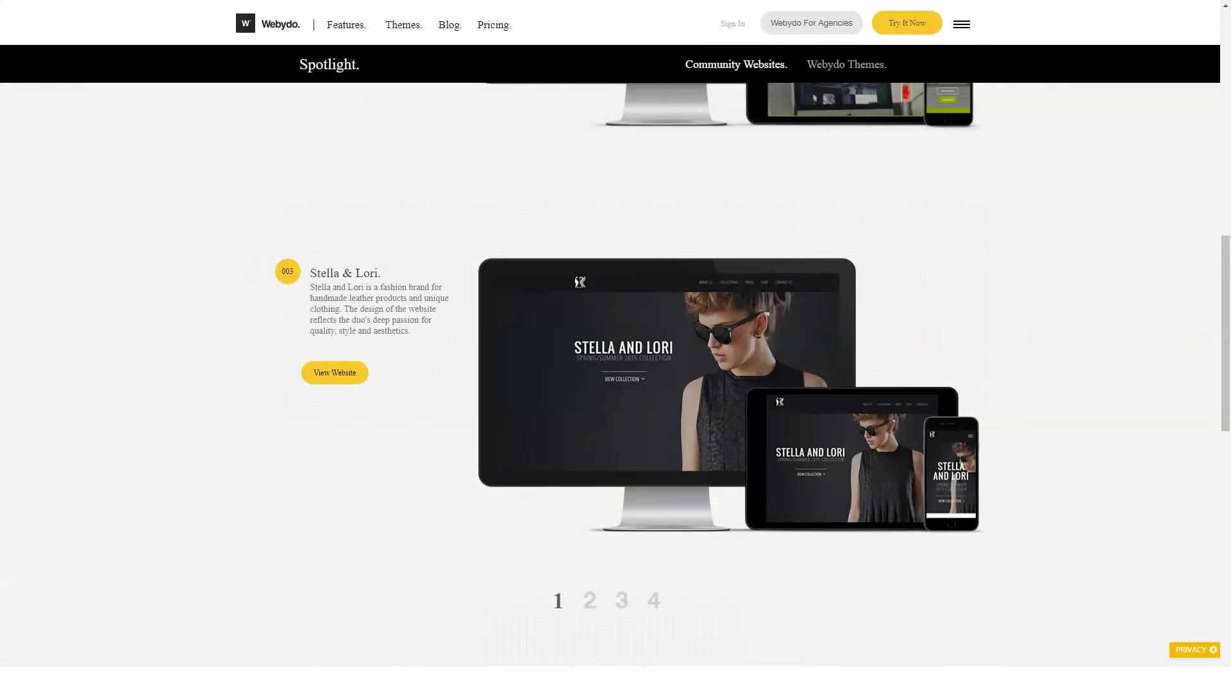
pyautogui.scroll(10, 616, 385)
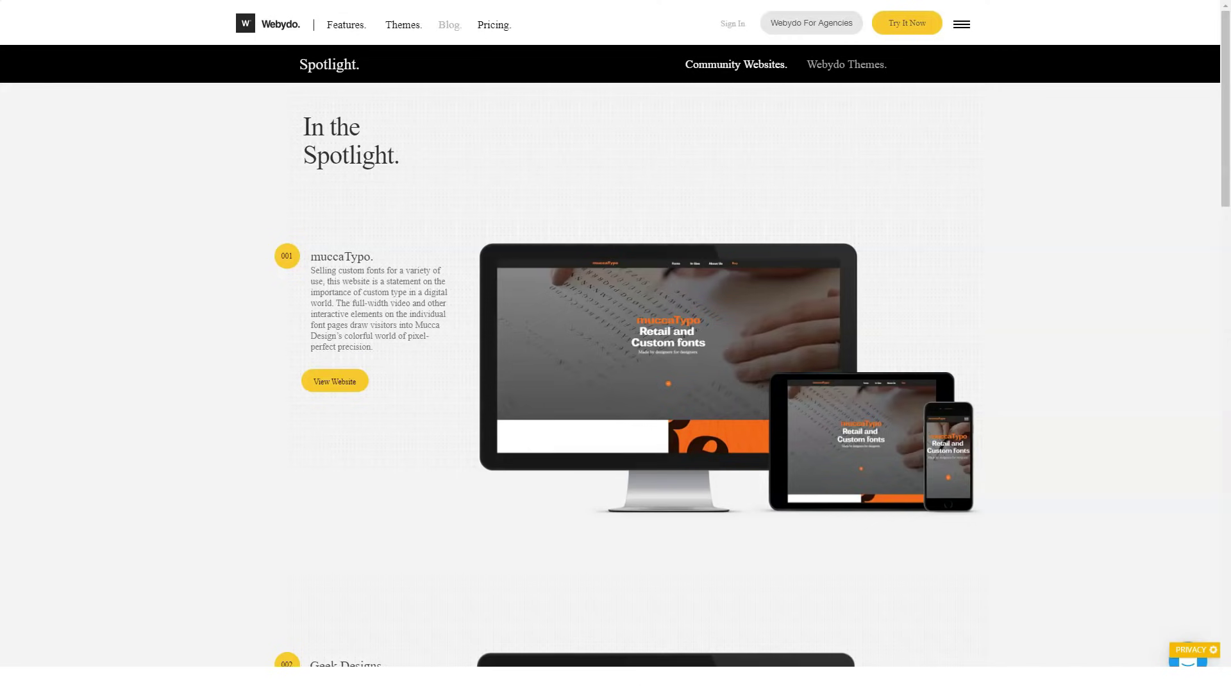
# Step: Open the Webydo Blog page from the top navigation
pyautogui.click(449, 24)
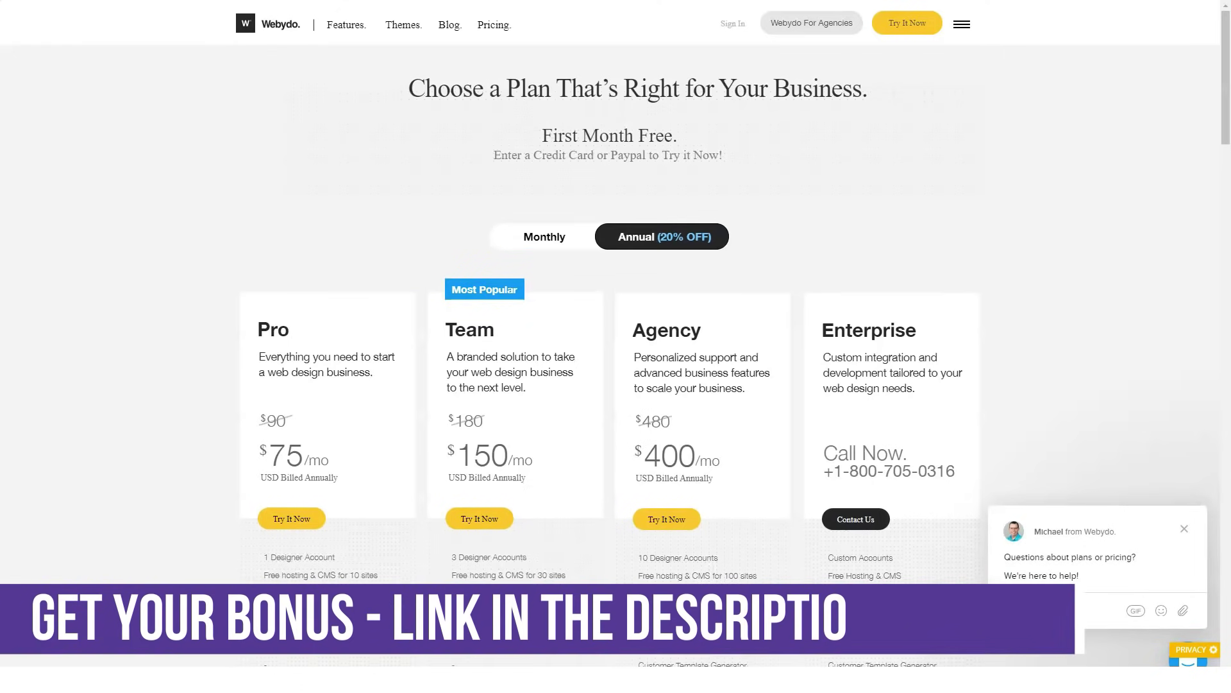
pyautogui.scroll(-2, 615, 386)
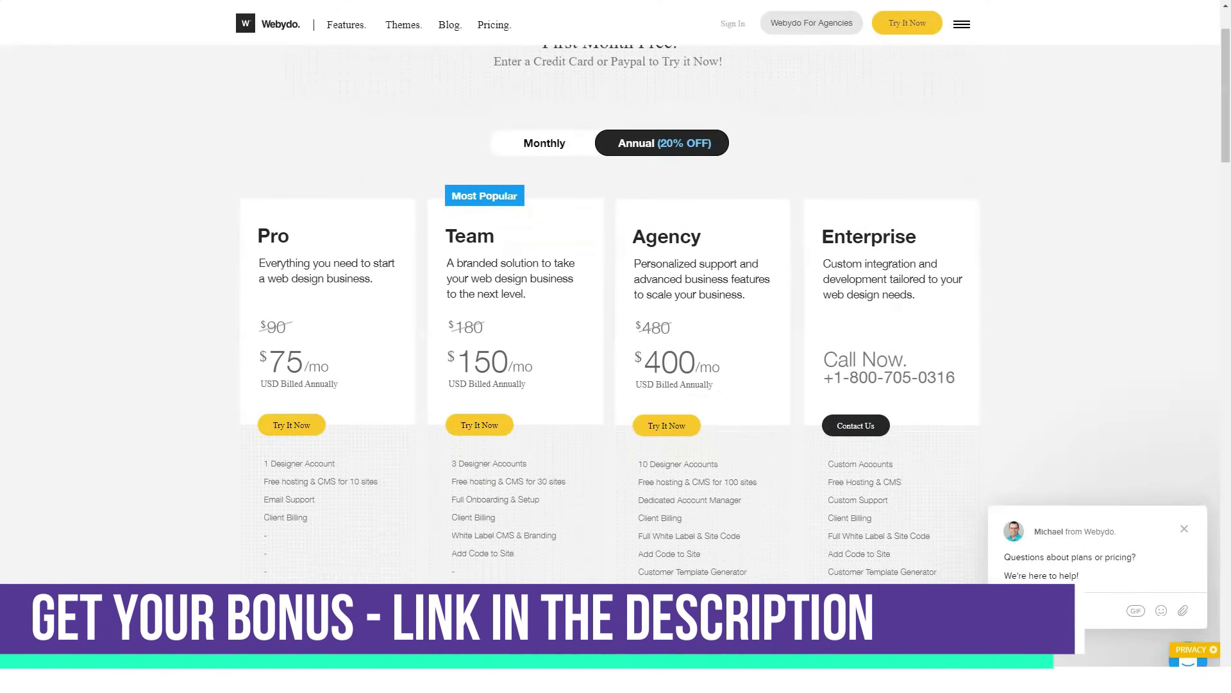
pyautogui.scroll(-2, 616, 385)
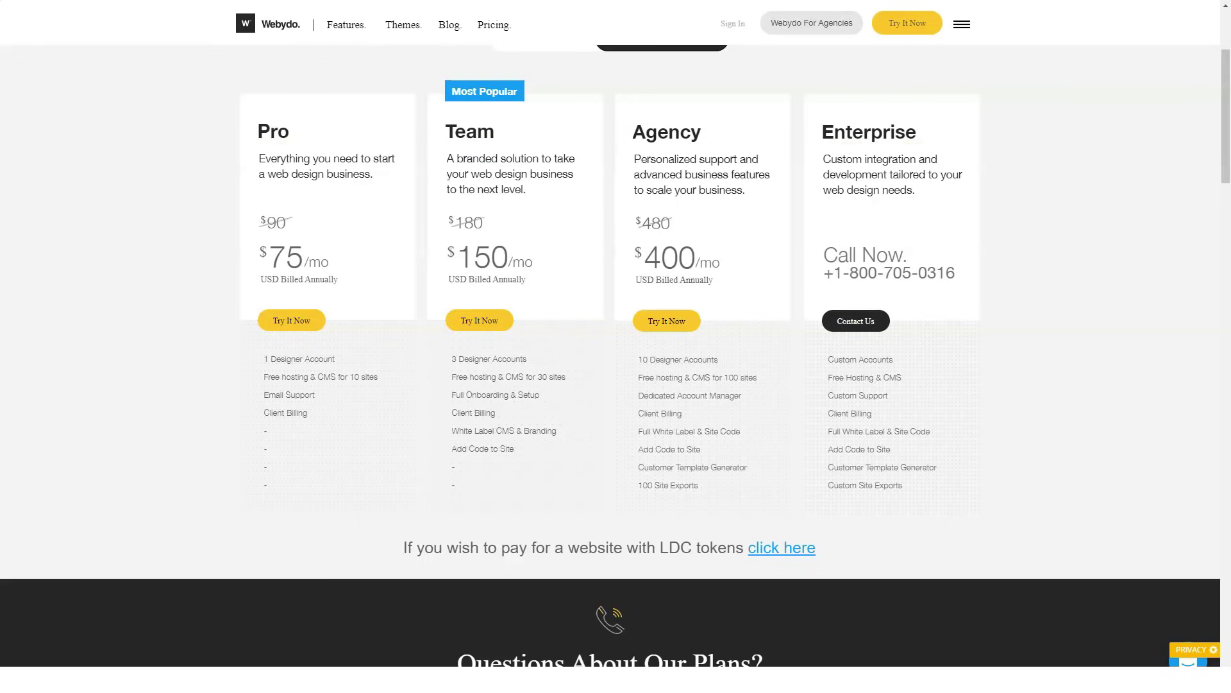
pyautogui.scroll(-3, 617, 346)
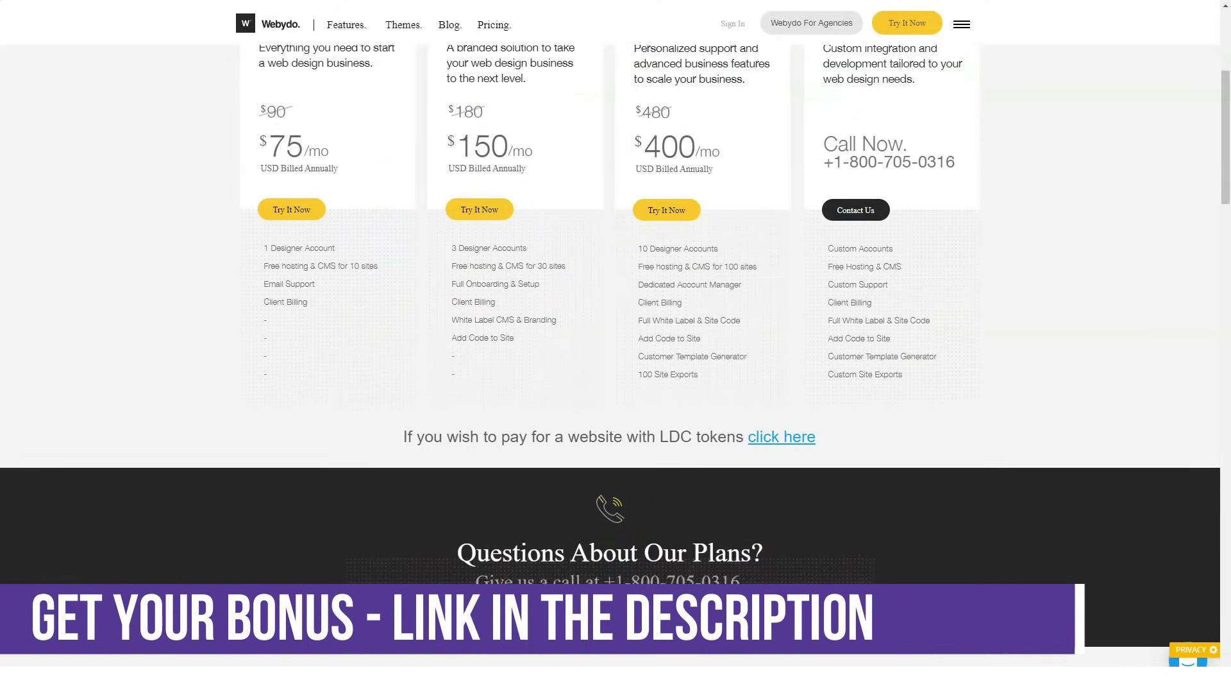
pyautogui.scroll(-2, 616, 346)
pyautogui.scroll(-2, 615, 346)
pyautogui.scroll(-2, 616, 347)
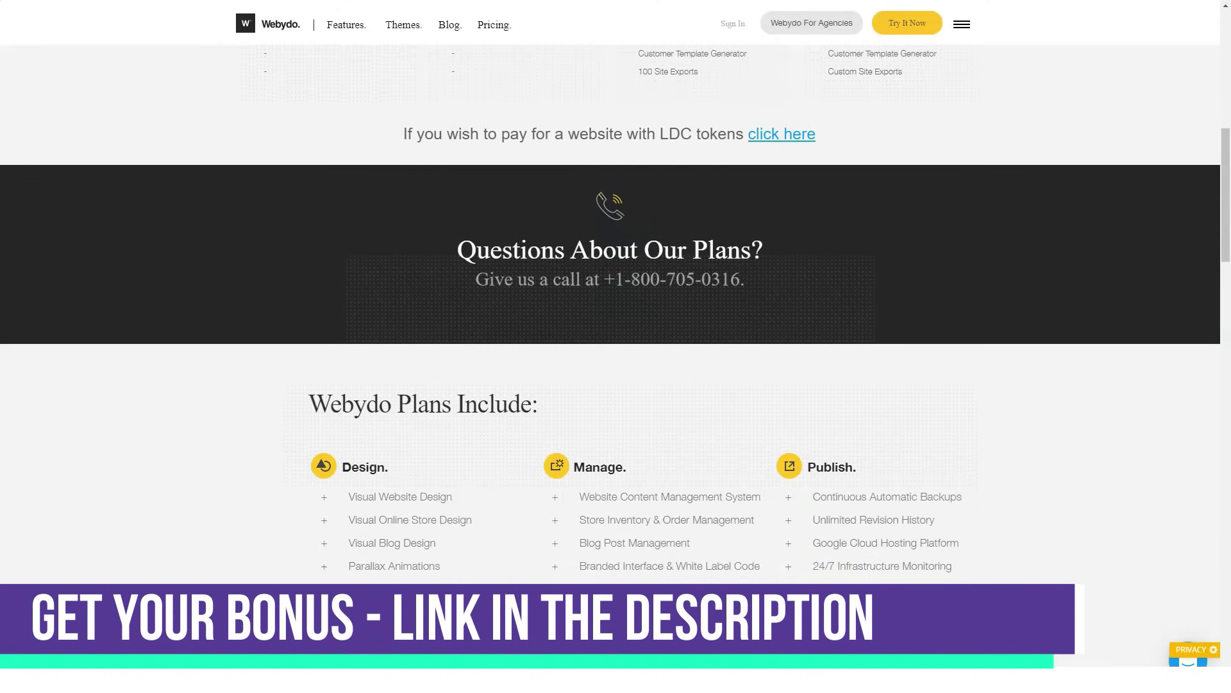
pyautogui.scroll(-2, 616, 347)
pyautogui.scroll(-2, 615, 346)
pyautogui.scroll(-2, 616, 346)
pyautogui.scroll(-1, 616, 346)
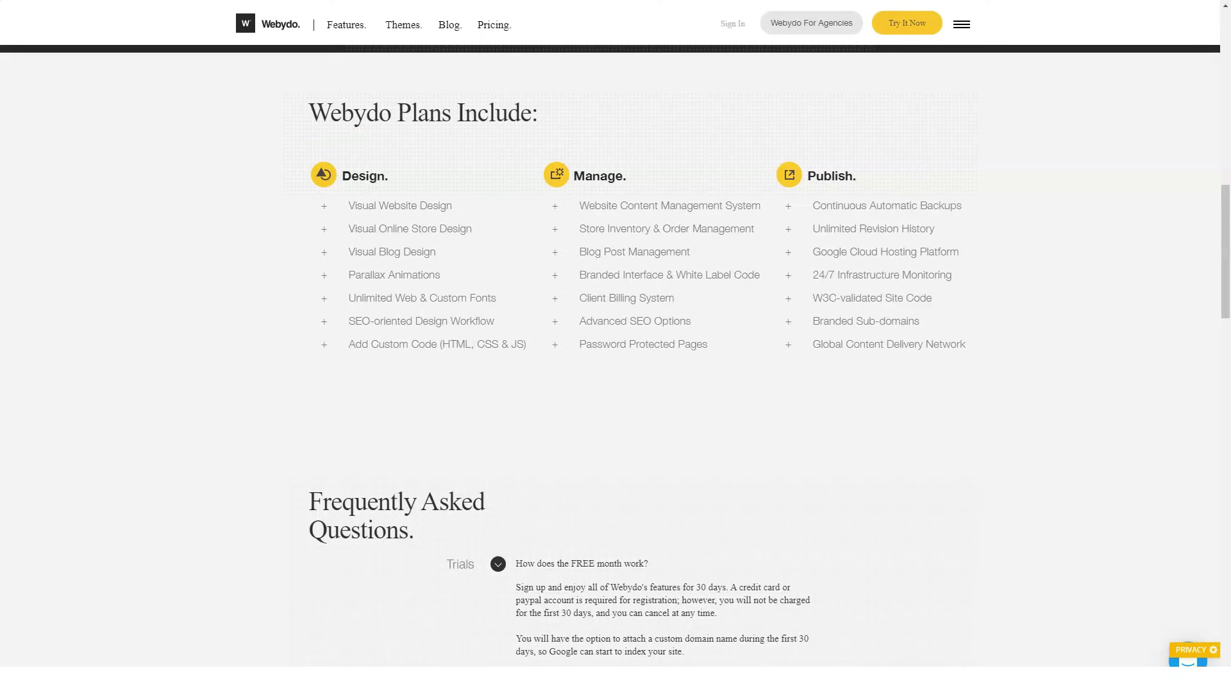
pyautogui.scroll(-1, 616, 346)
pyautogui.scroll(-1, 616, 347)
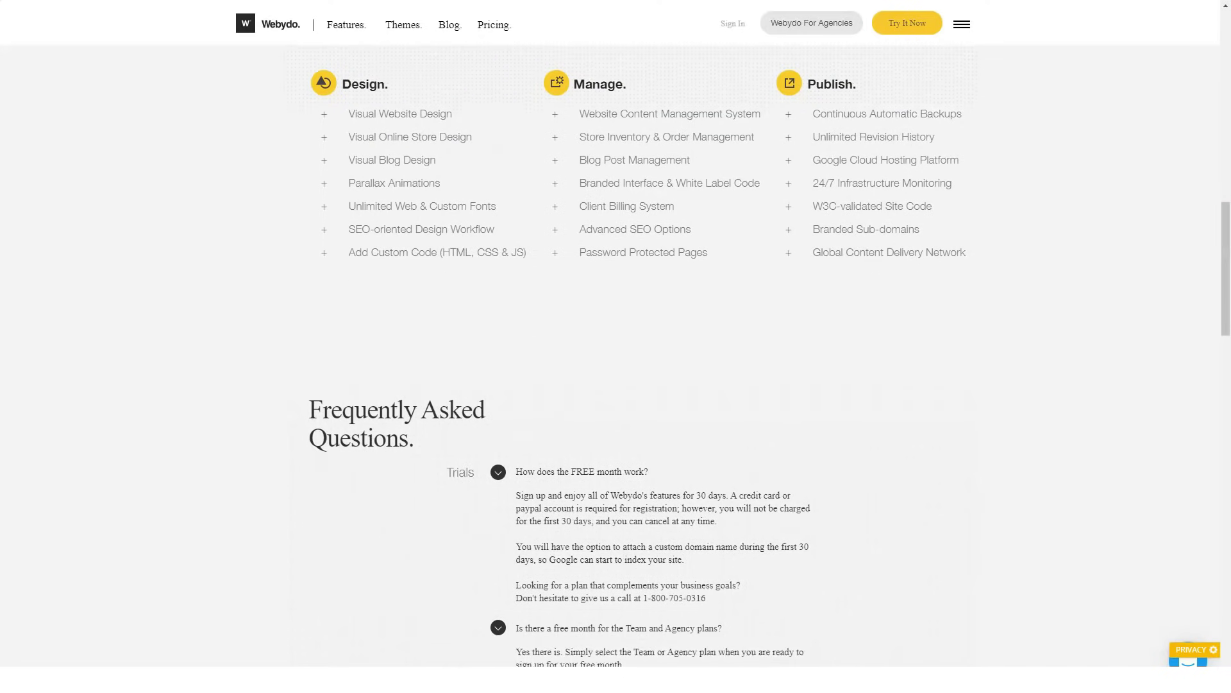
pyautogui.scroll(-1, 616, 347)
pyautogui.scroll(-1, 616, 346)
pyautogui.scroll(-1, 615, 347)
pyautogui.scroll(-1, 616, 347)
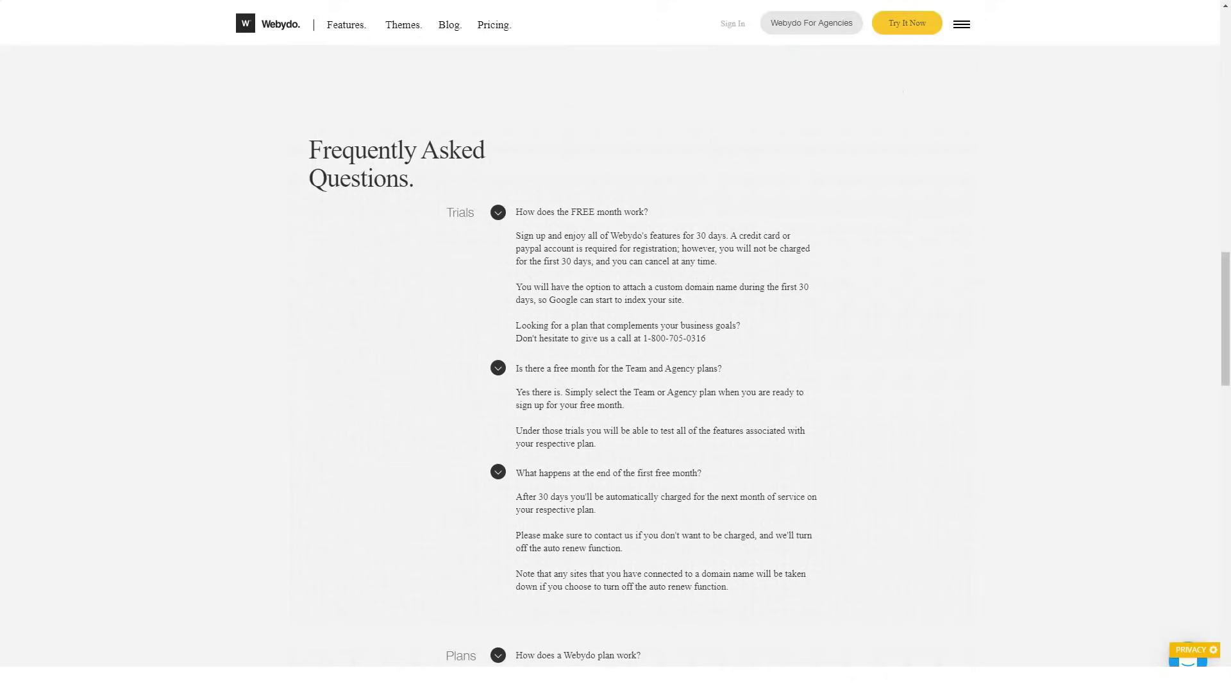
pyautogui.scroll(-1, 616, 347)
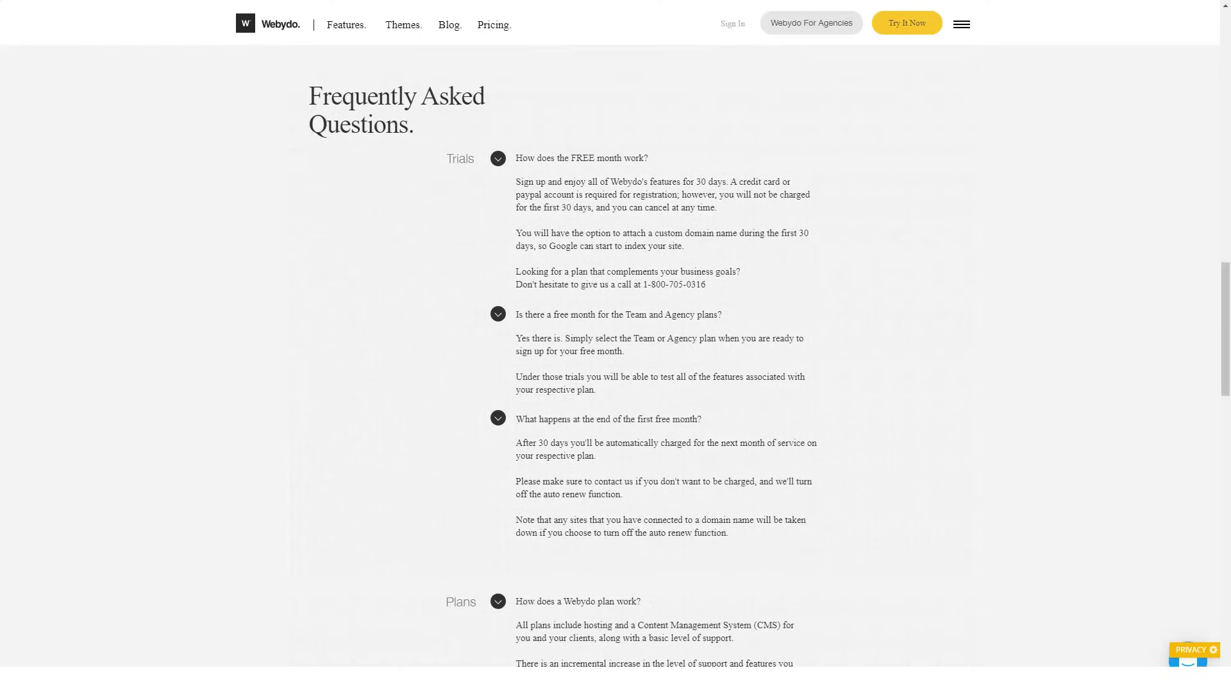
pyautogui.scroll(3, 616, 346)
pyautogui.scroll(5, 616, 346)
pyautogui.scroll(8, 615, 347)
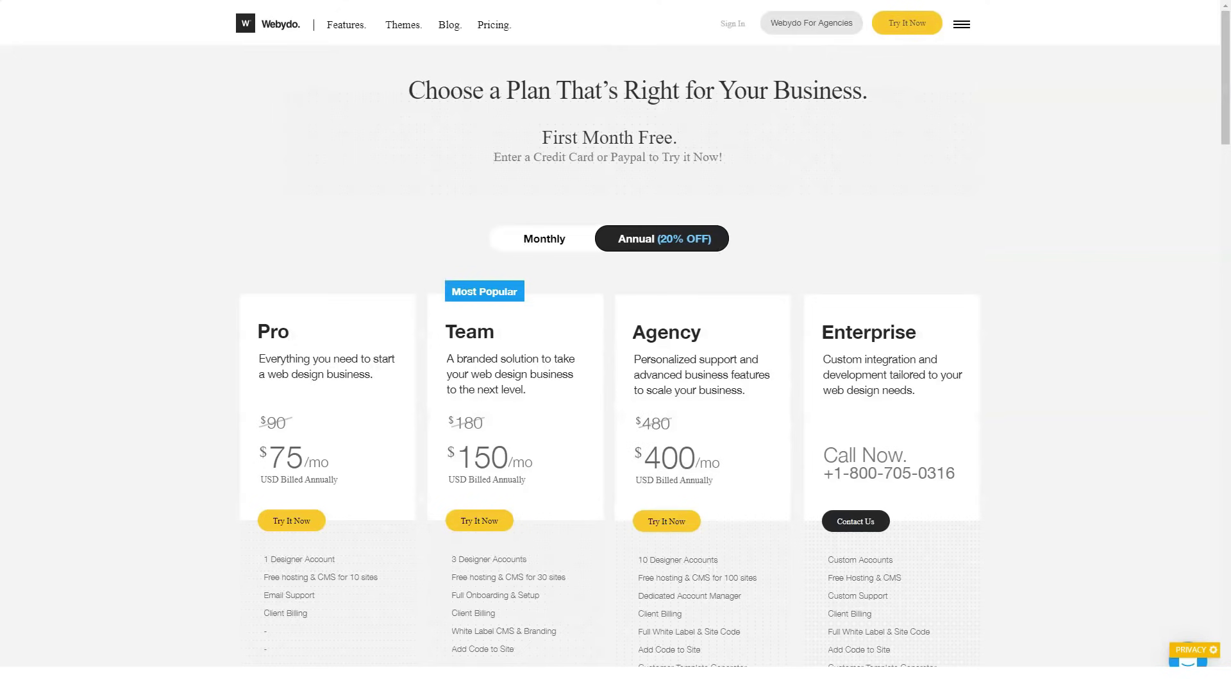
# Step: Compare plan prices billed monthly and Annual (20% OFF)
pyautogui.click(545, 239)
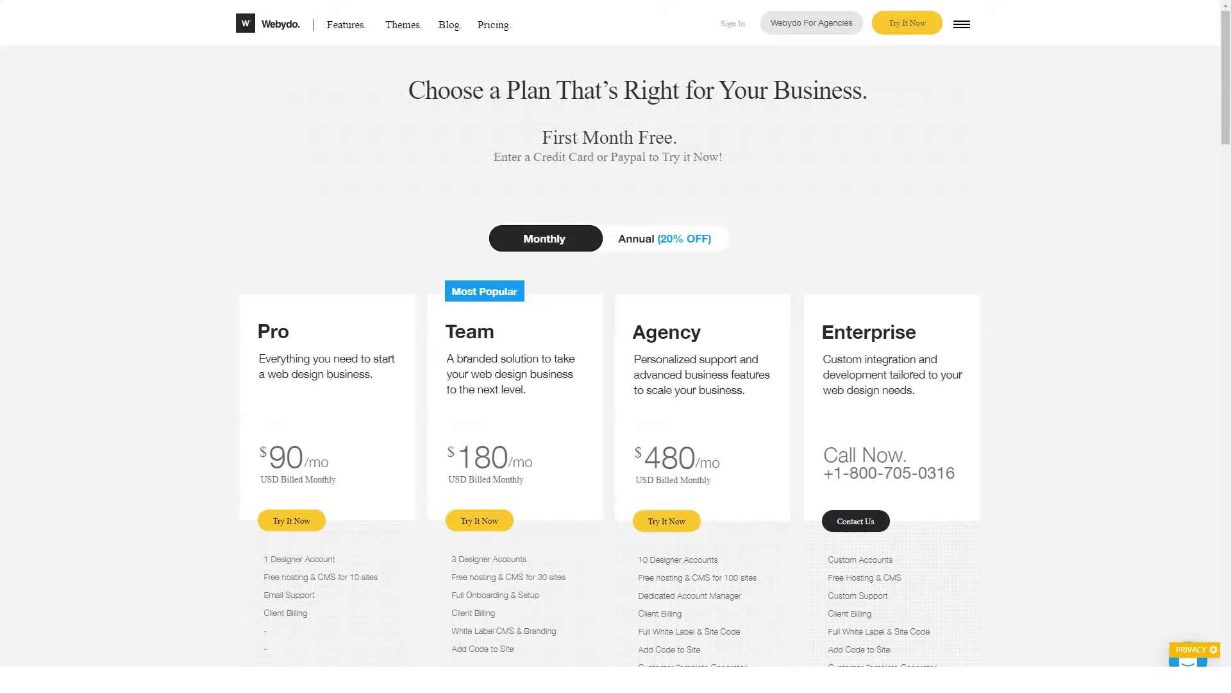
pyautogui.click(663, 238)
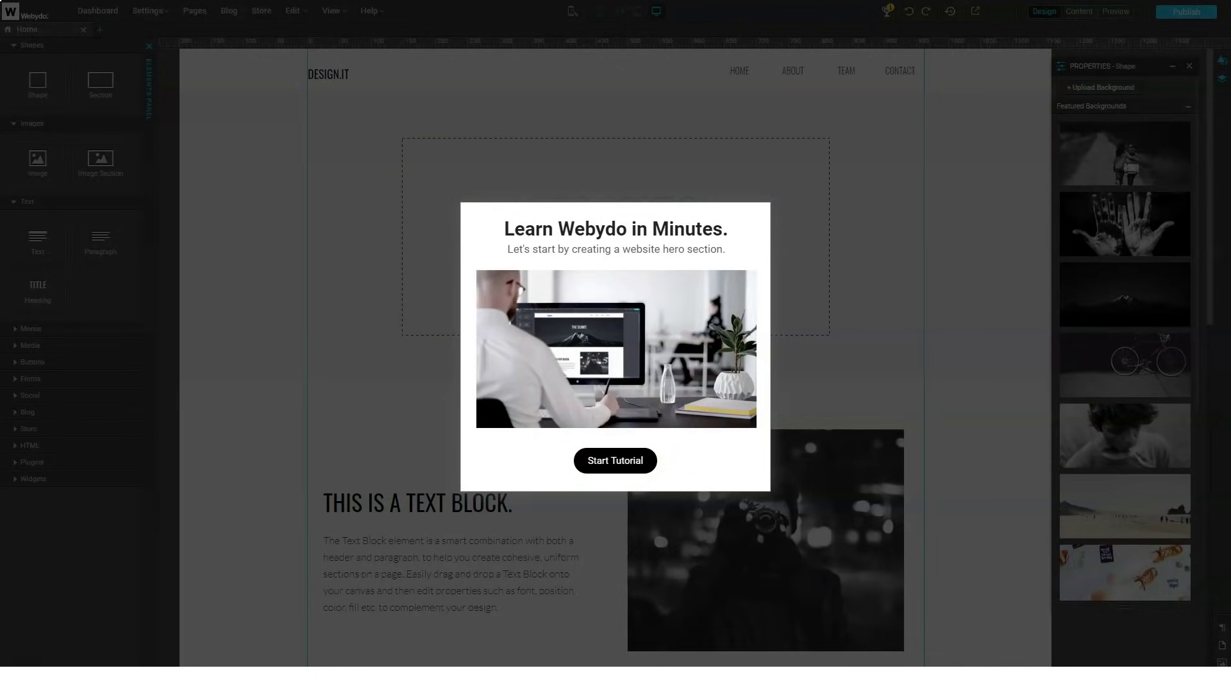
# Step: Start the tutorial, select the gray hero section and apply the misty beach photo
pyautogui.click(615, 460)
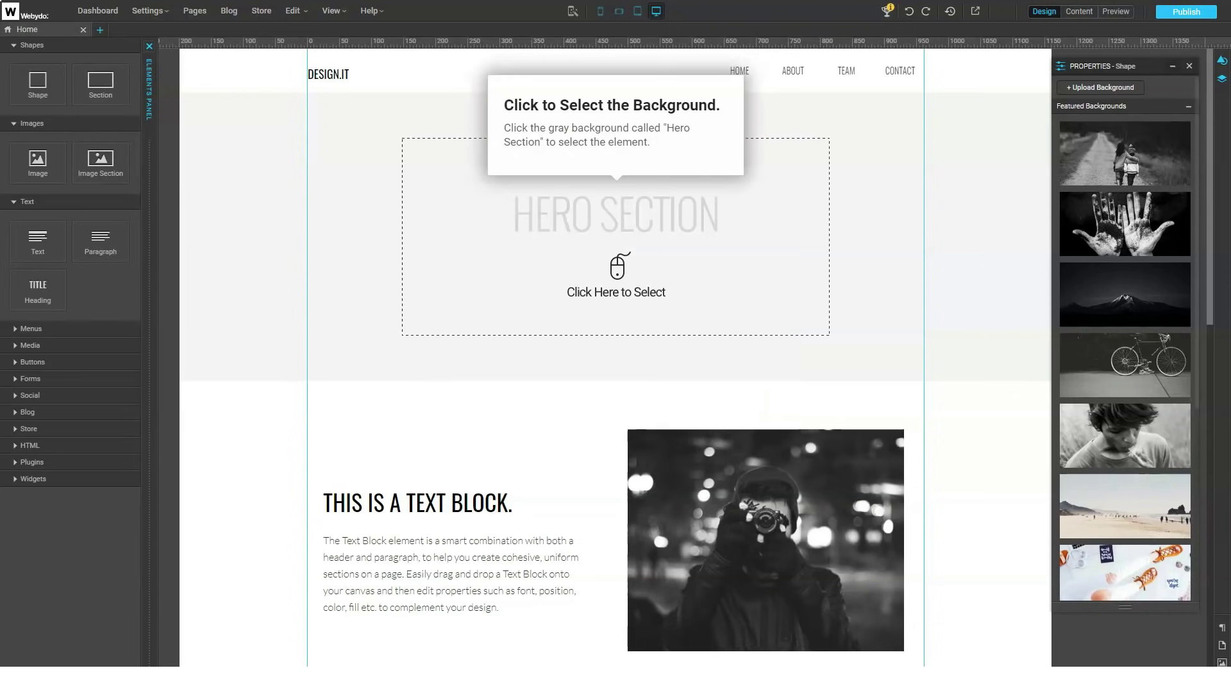
pyautogui.click(616, 357)
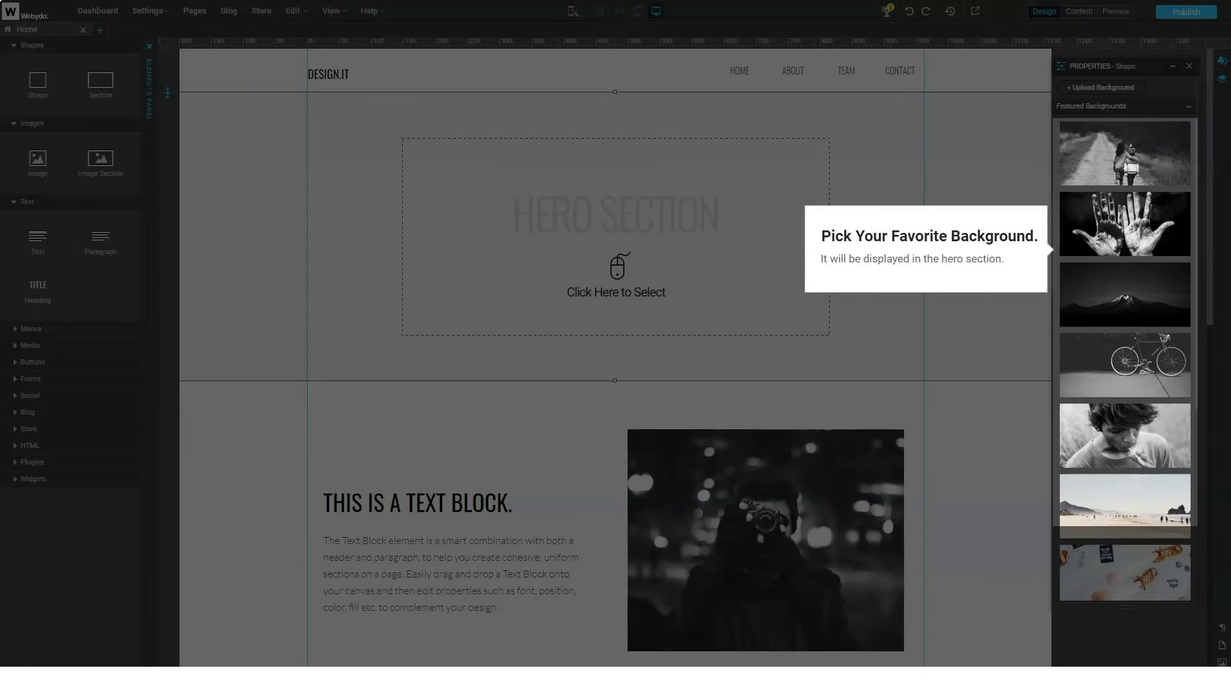
pyautogui.click(1125, 224)
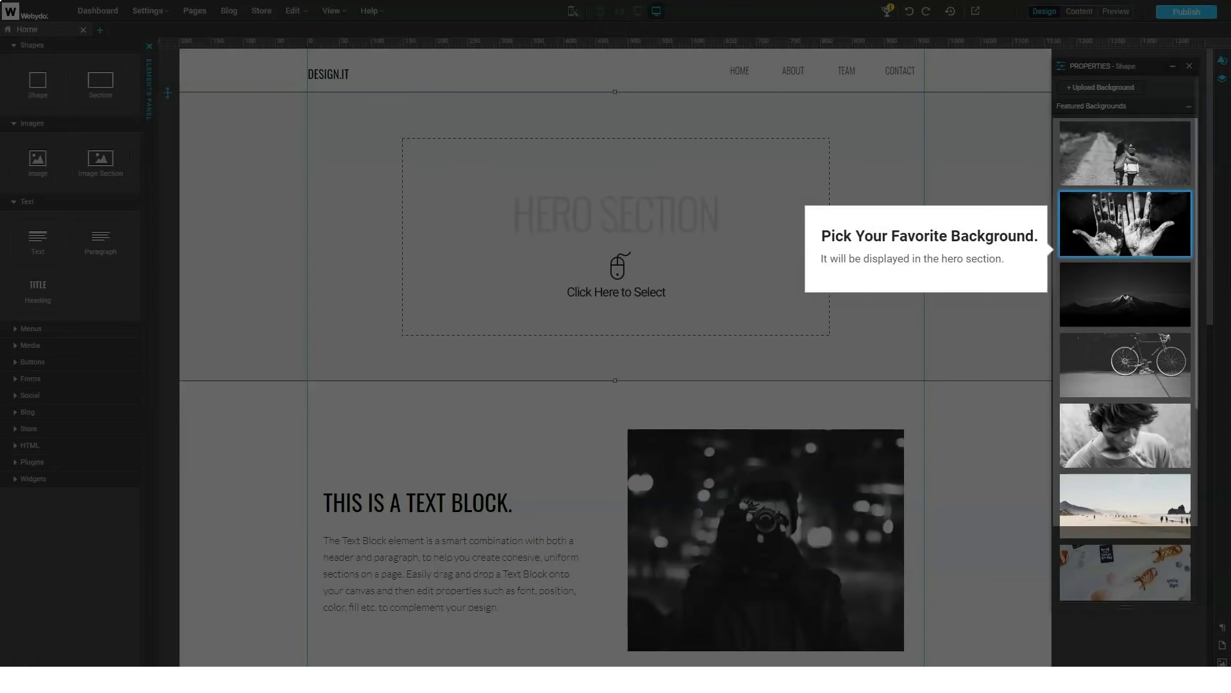
pyautogui.scroll(-3, 1124, 288)
pyautogui.scroll(-2, 1125, 289)
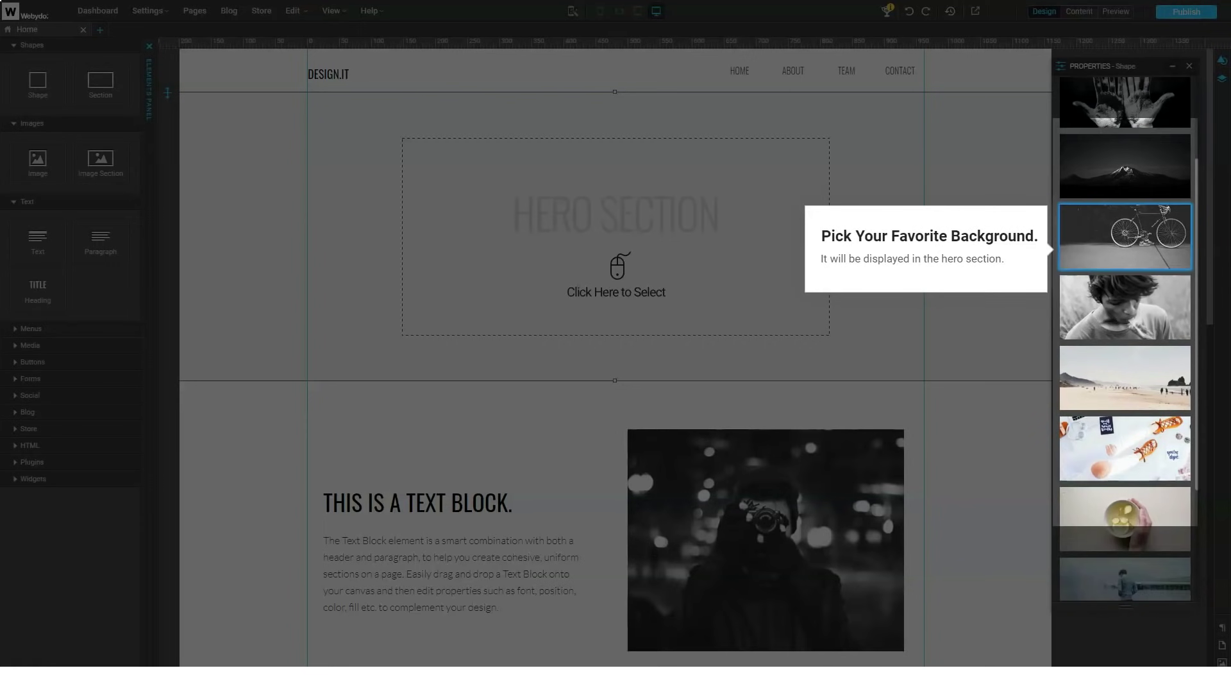
pyautogui.scroll(-2, 1125, 288)
pyautogui.scroll(-2, 1124, 289)
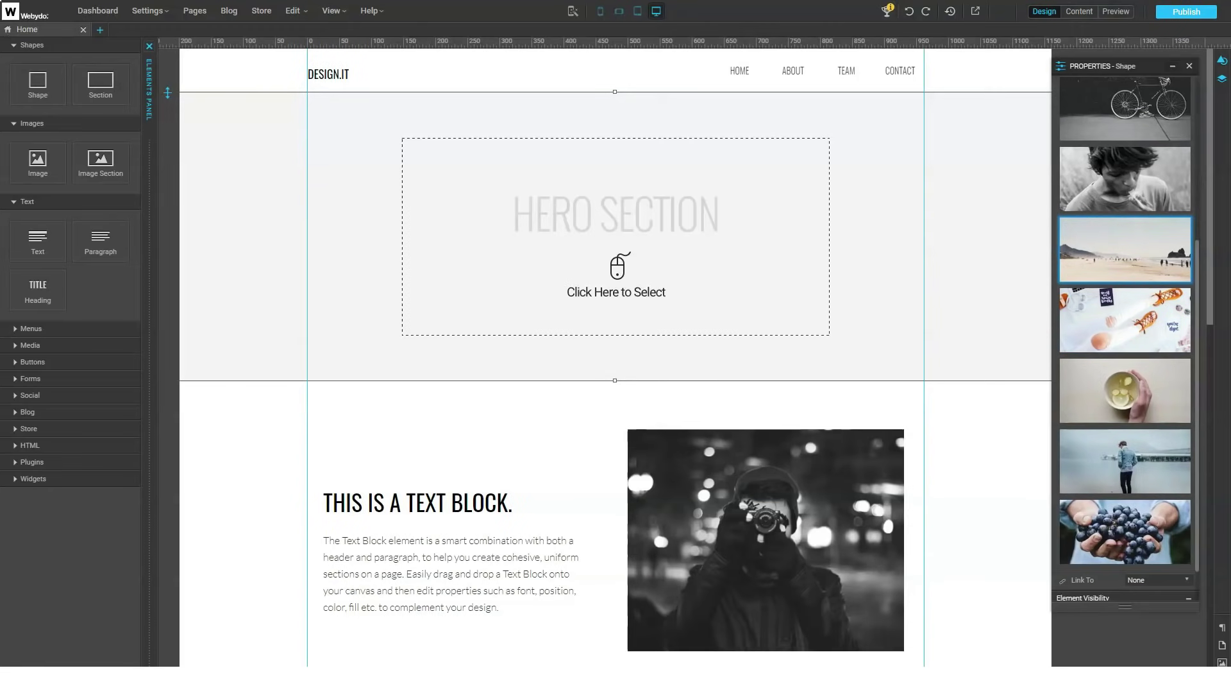
pyautogui.click(1125, 249)
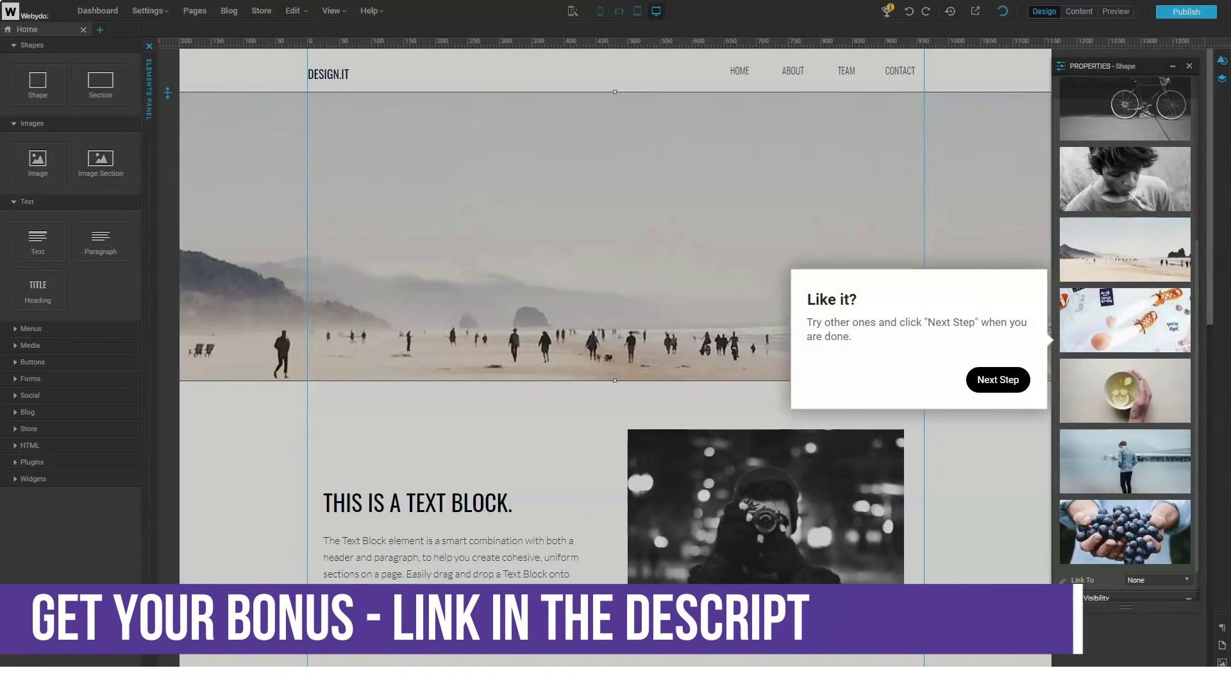
# Step: Set the hero background's Fill opacity to 72% in the Design panel
pyautogui.click(997, 379)
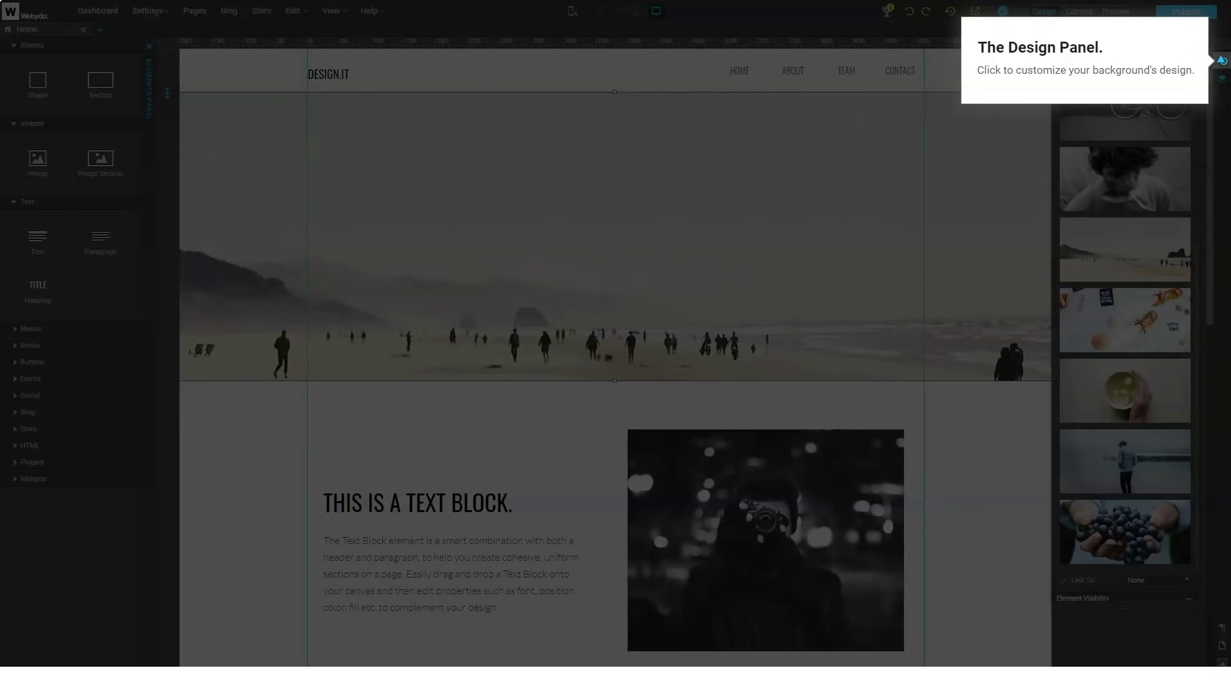
pyautogui.click(1222, 59)
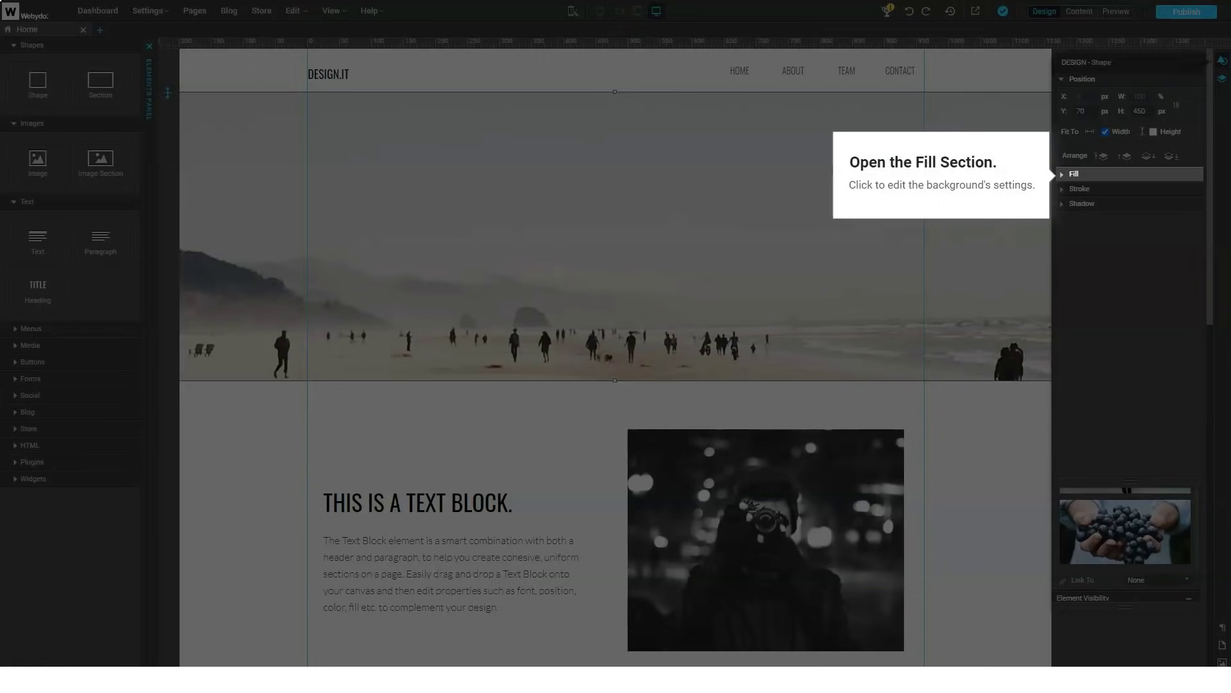
pyautogui.click(1074, 174)
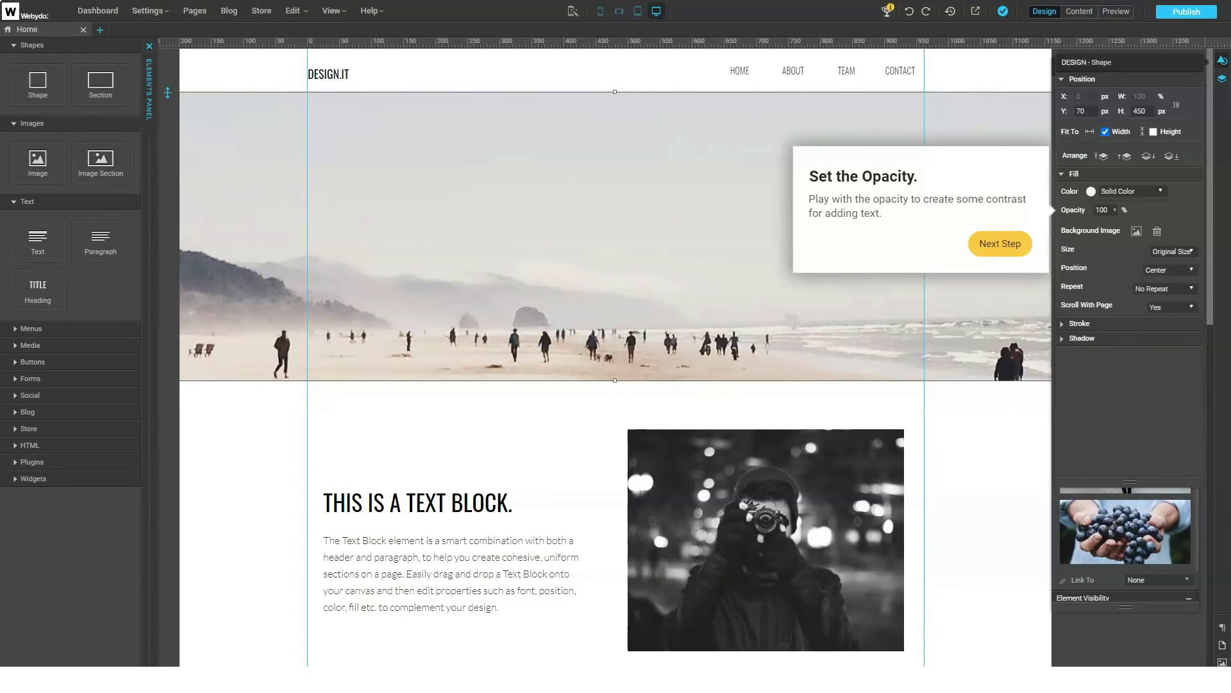
pyautogui.click(1103, 210)
pyautogui.click(1114, 210)
pyautogui.moveTo(1166, 225); pyautogui.dragTo(1146, 225)
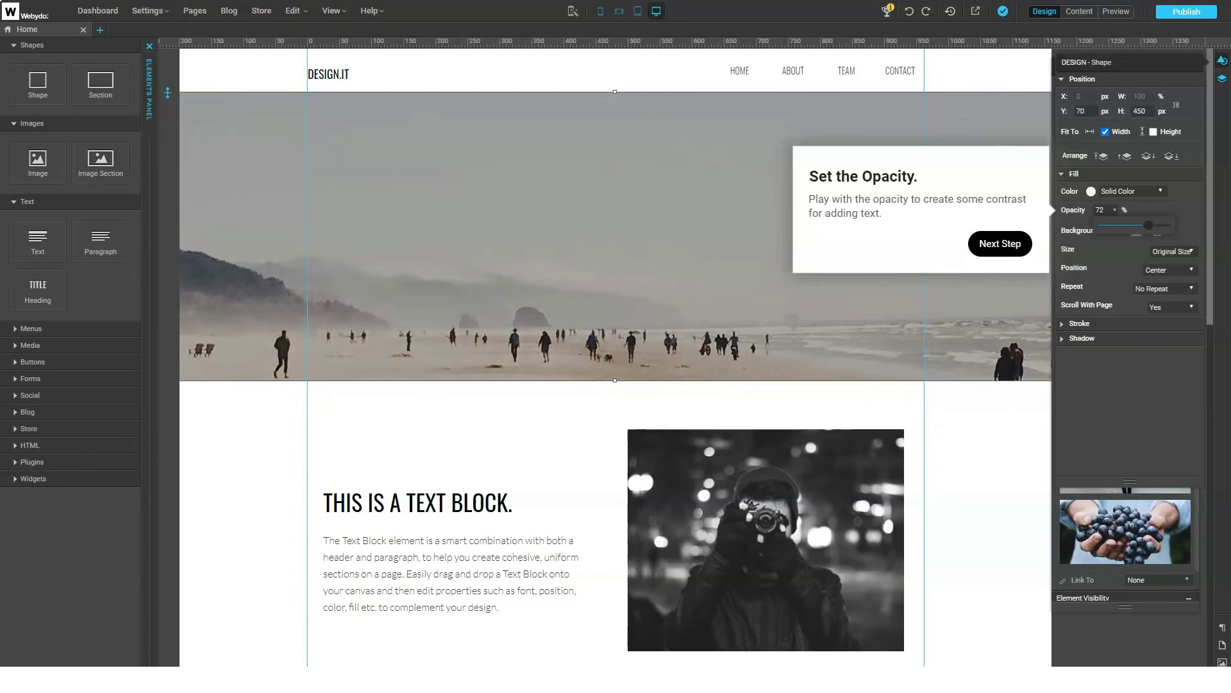
pyautogui.click(999, 244)
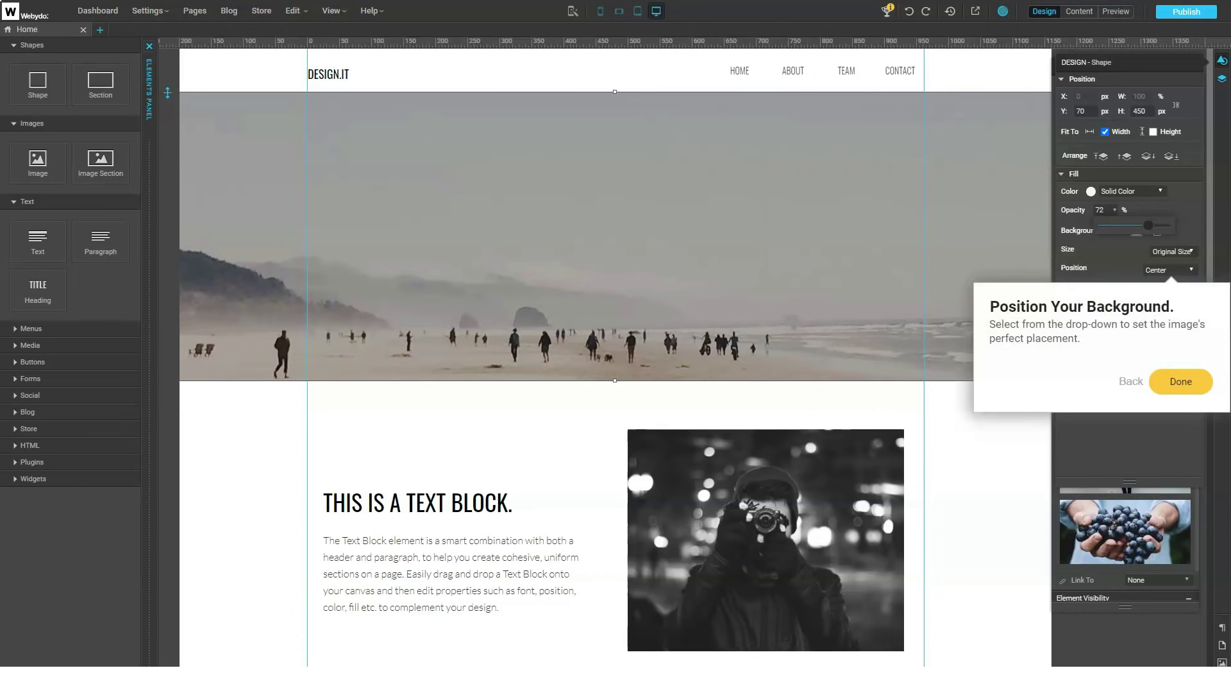
# Step: Try Top Left and Top Right background positions, then keep it at Center
pyautogui.click(1169, 270)
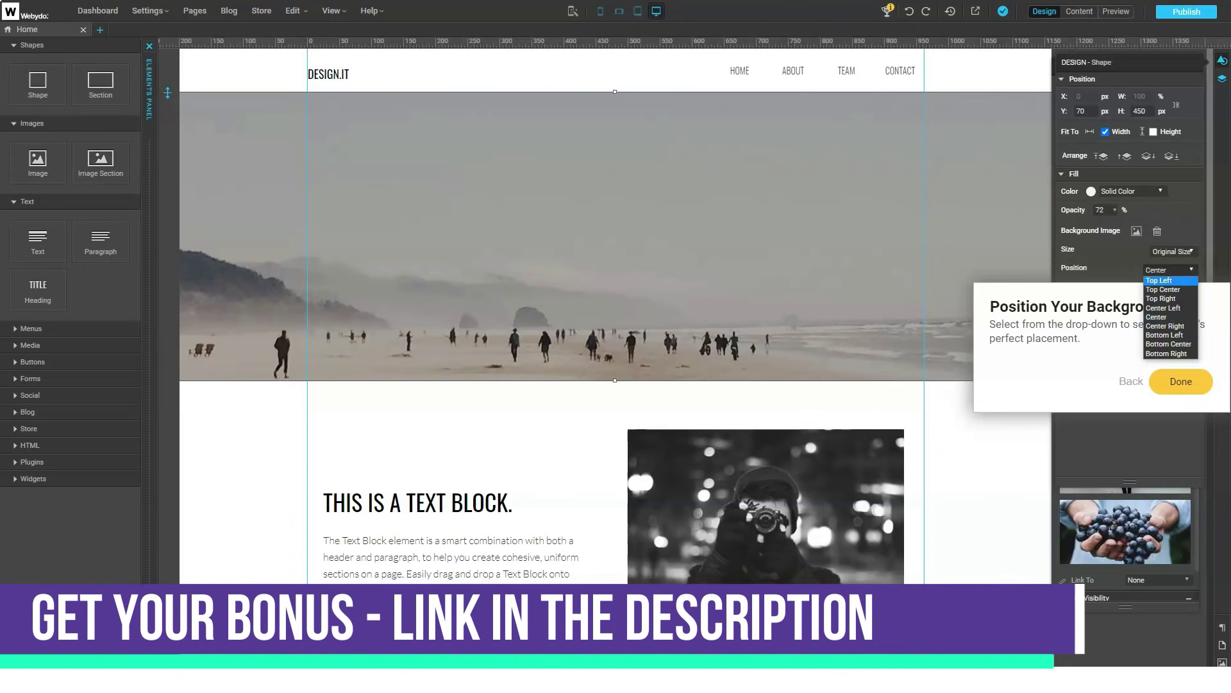
pyautogui.click(1160, 280)
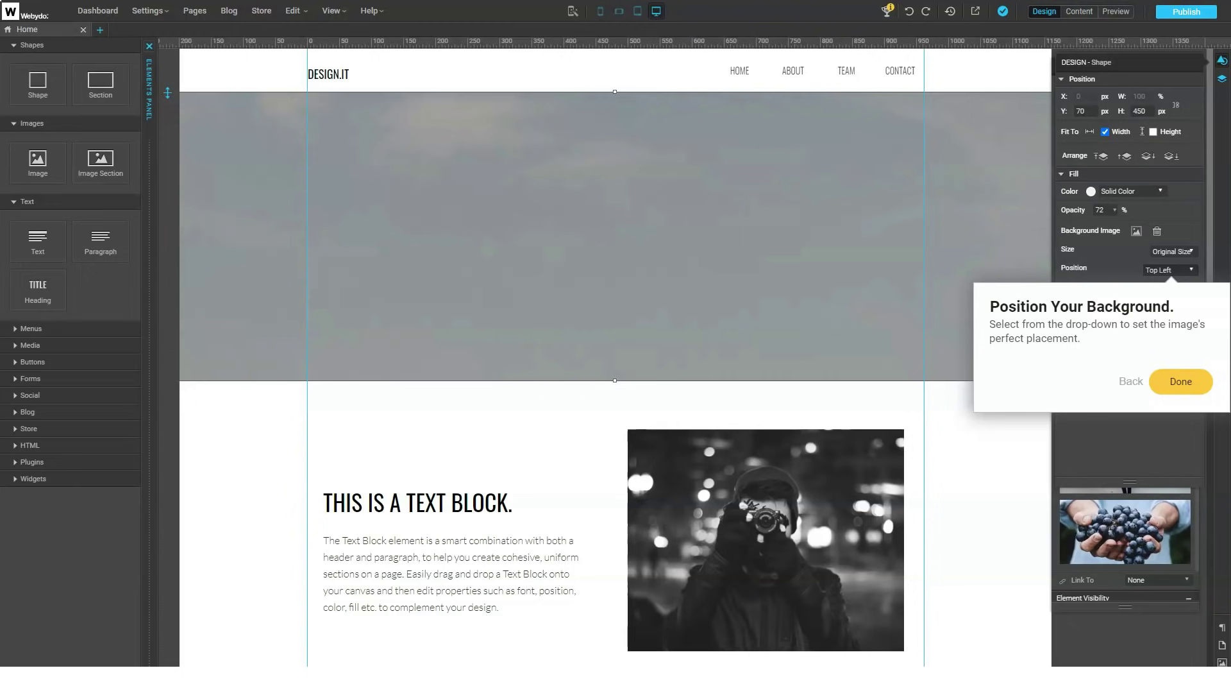
pyautogui.click(1169, 270)
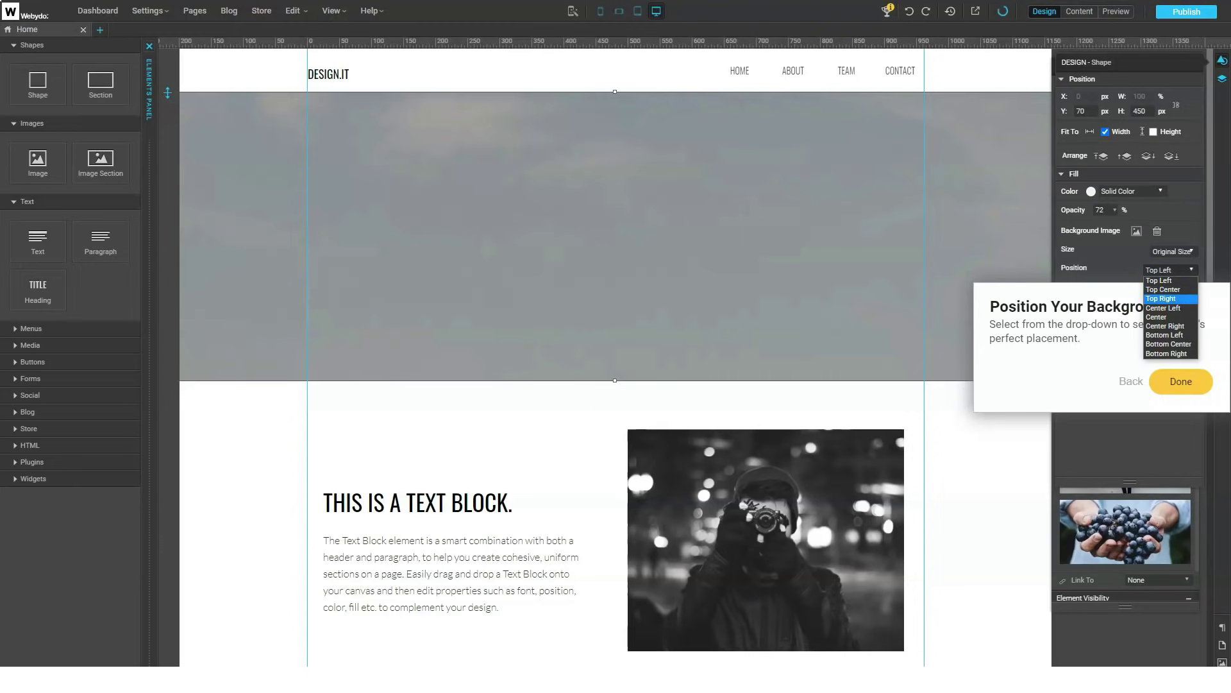
pyautogui.click(1161, 298)
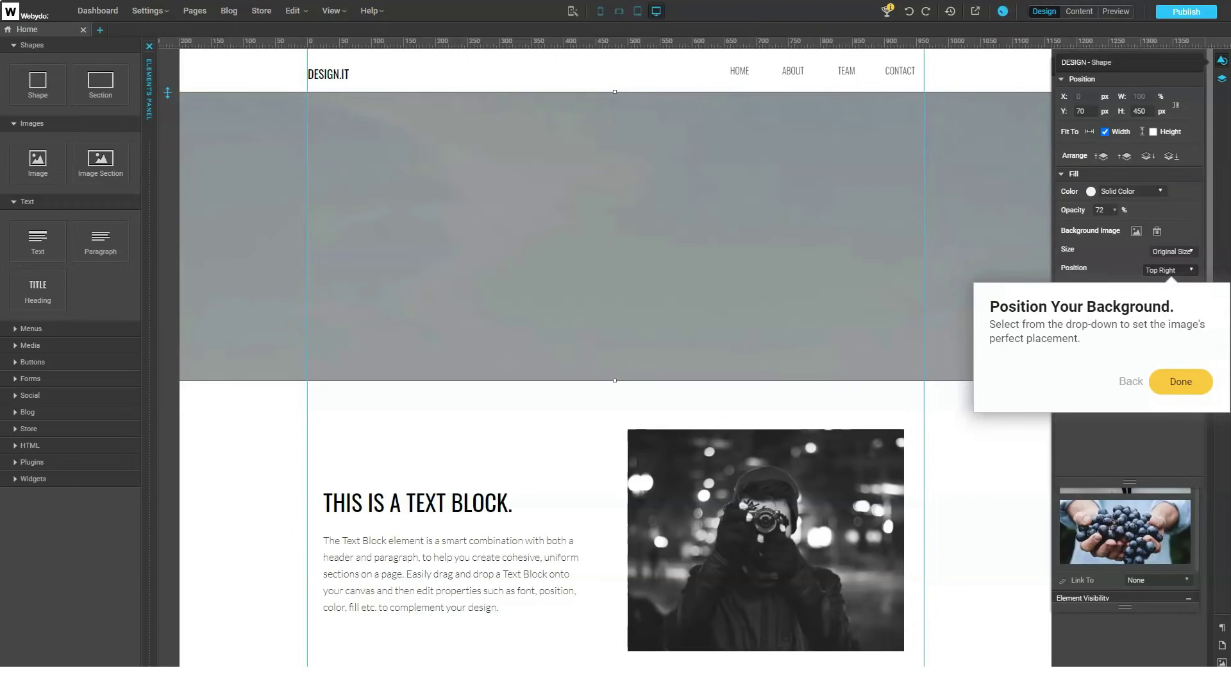
pyautogui.click(1168, 270)
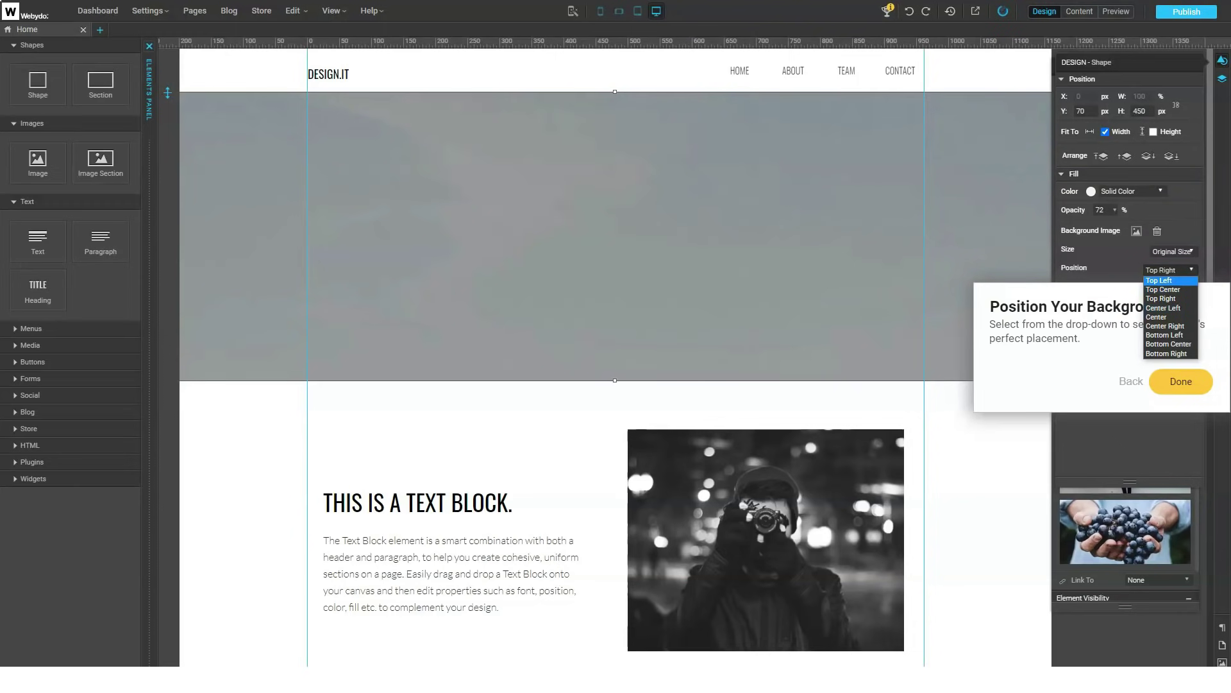
pyautogui.click(1171, 316)
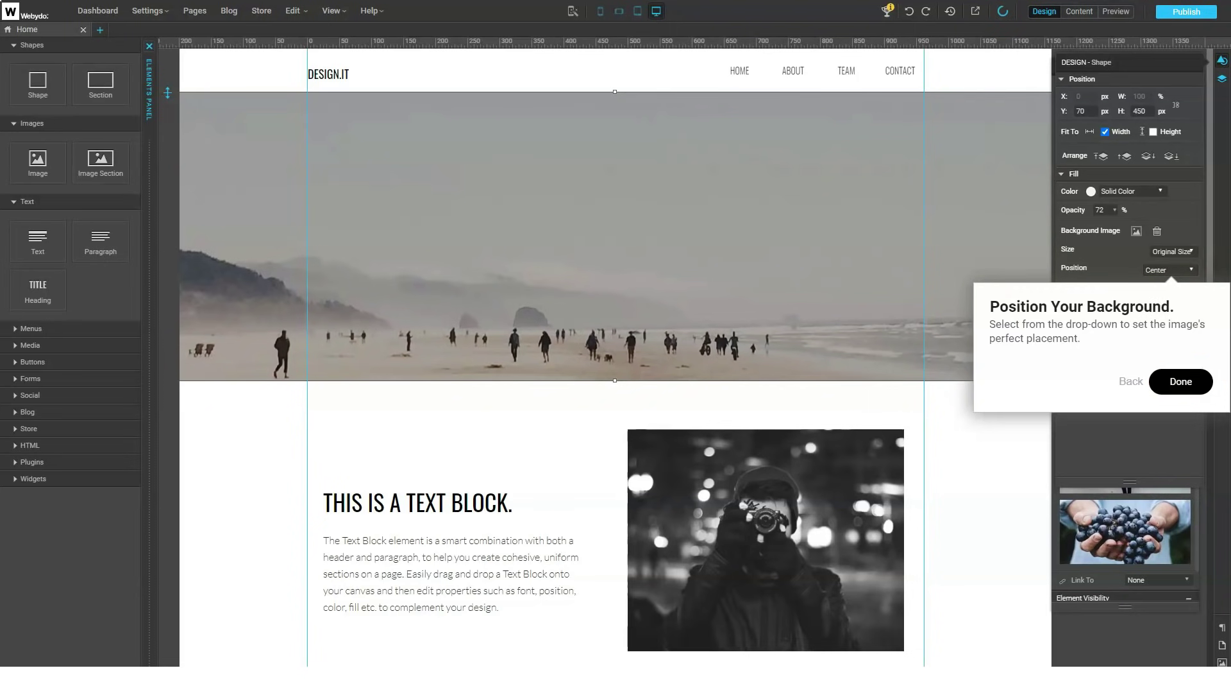
pyautogui.click(1181, 381)
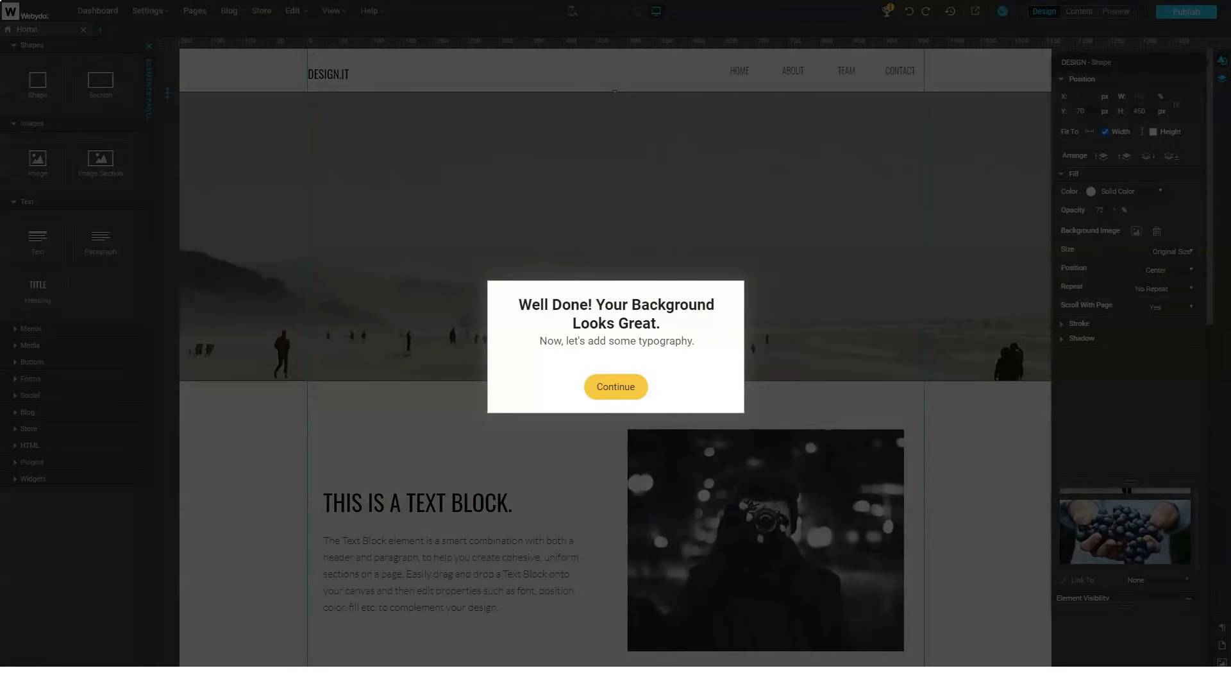
pyautogui.click(617, 386)
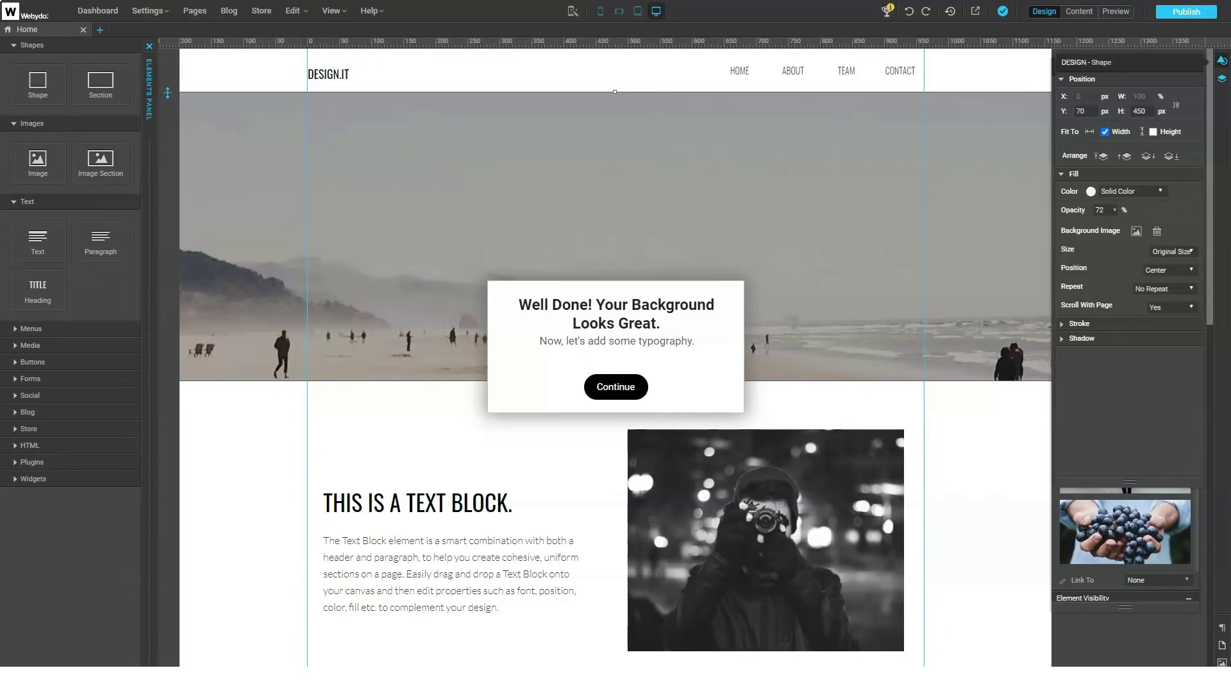
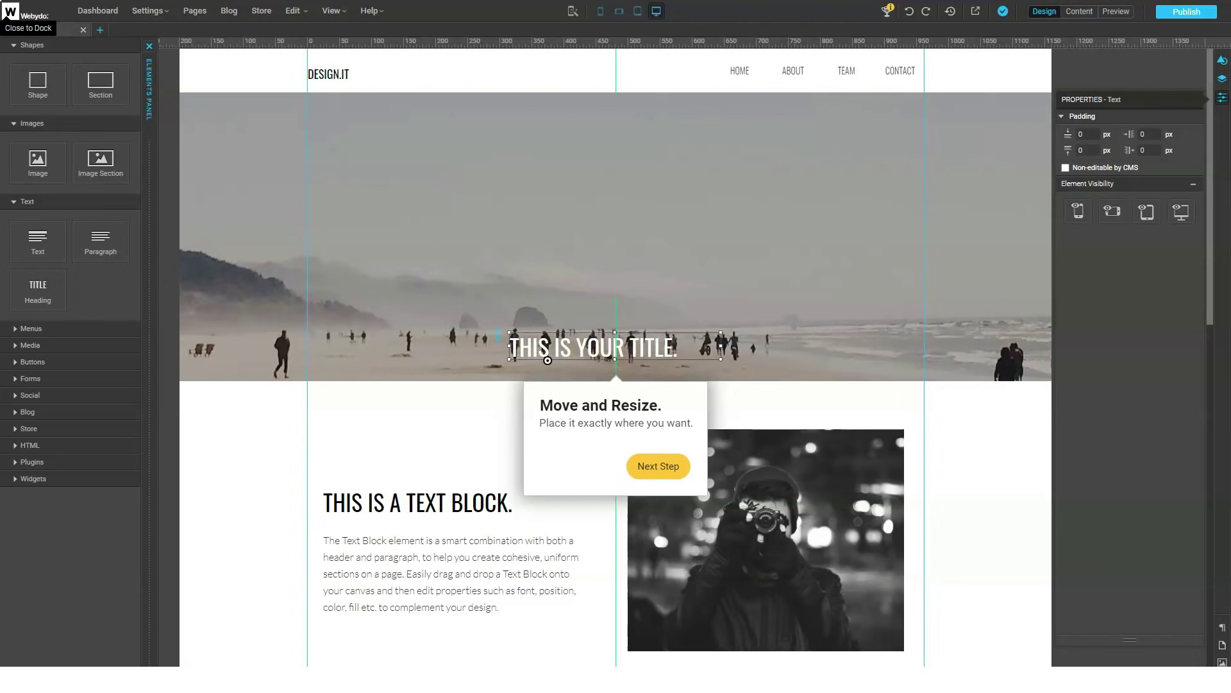
# Step: Drag the hero title up to the banner's middle and widen its text box from the corner
pyautogui.moveTo(547, 375); pyautogui.dragTo(560, 247)
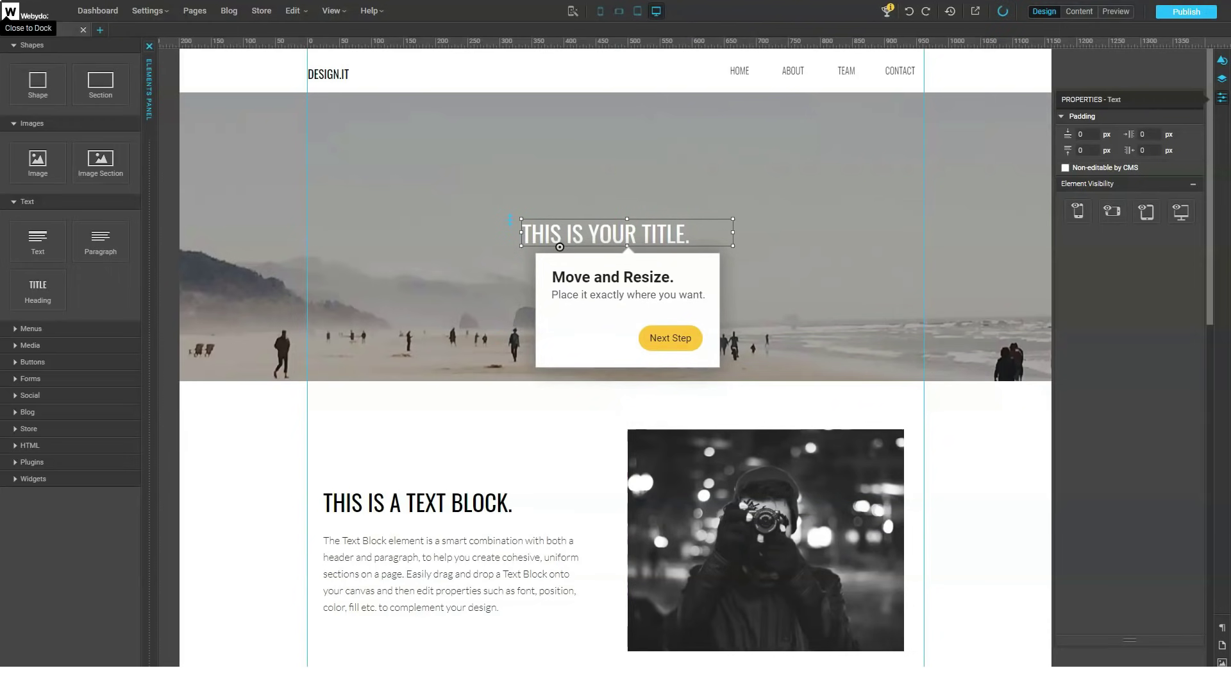
pyautogui.moveTo(733, 246); pyautogui.dragTo(766, 270)
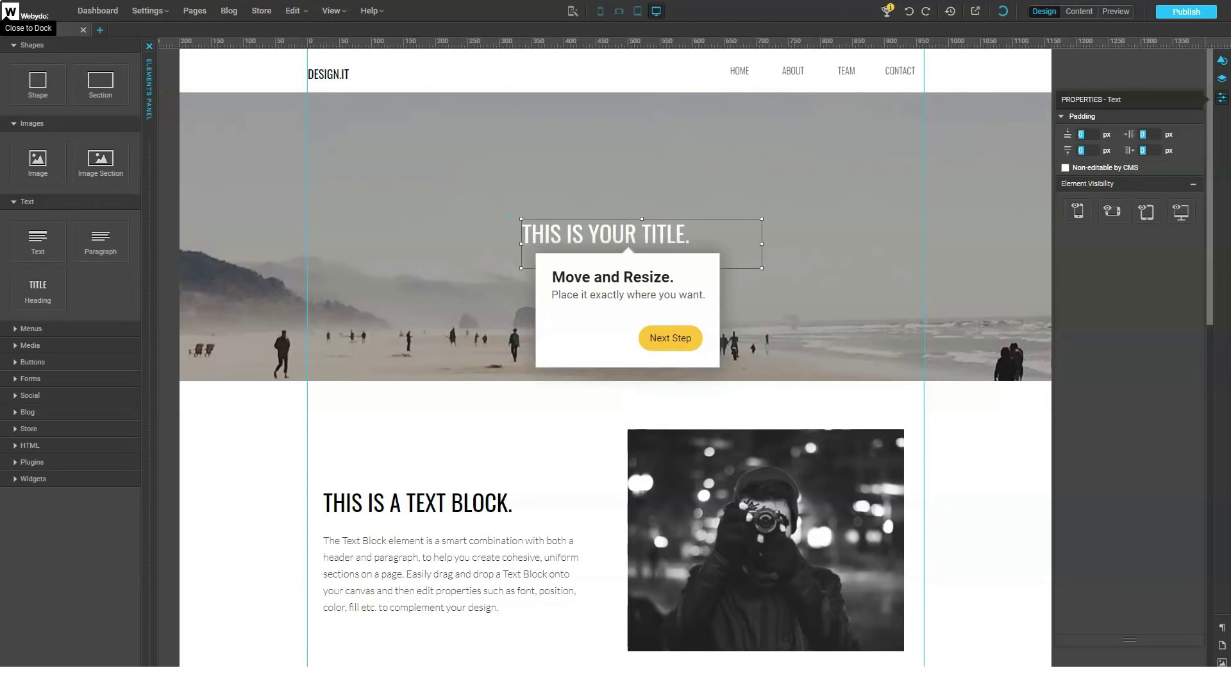
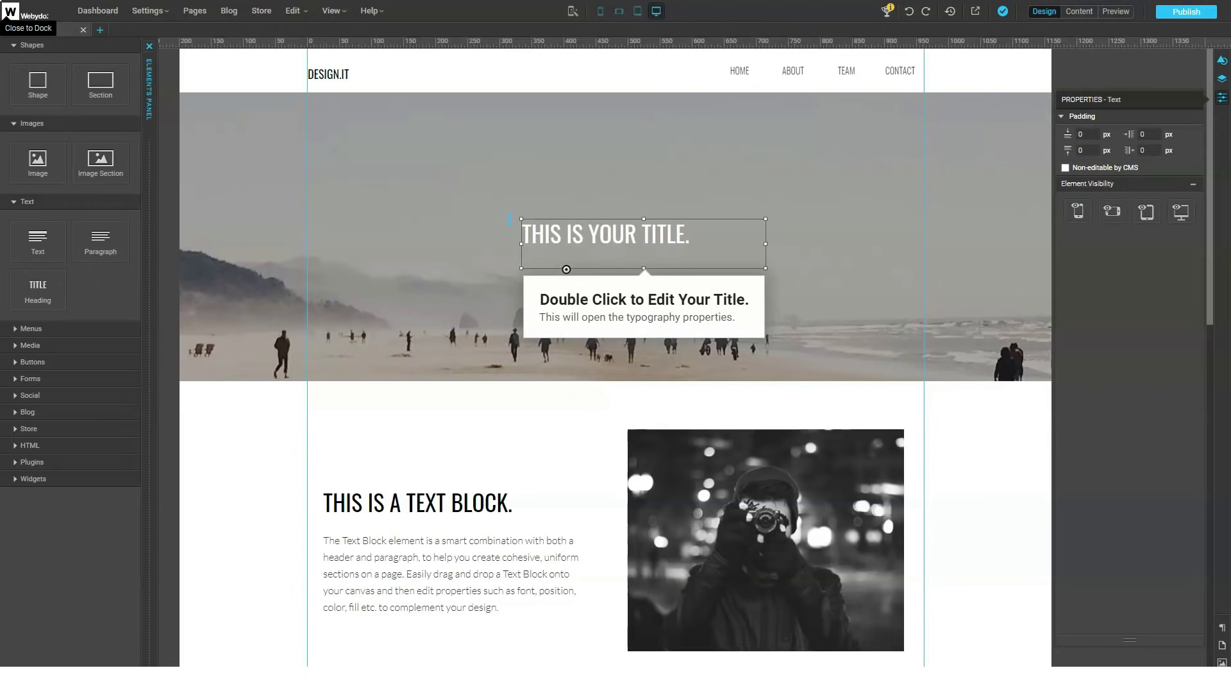
# Step: Open 'THIS IS YOUR TITLE.' for editing and highlight its words
pyautogui.press('Escape')
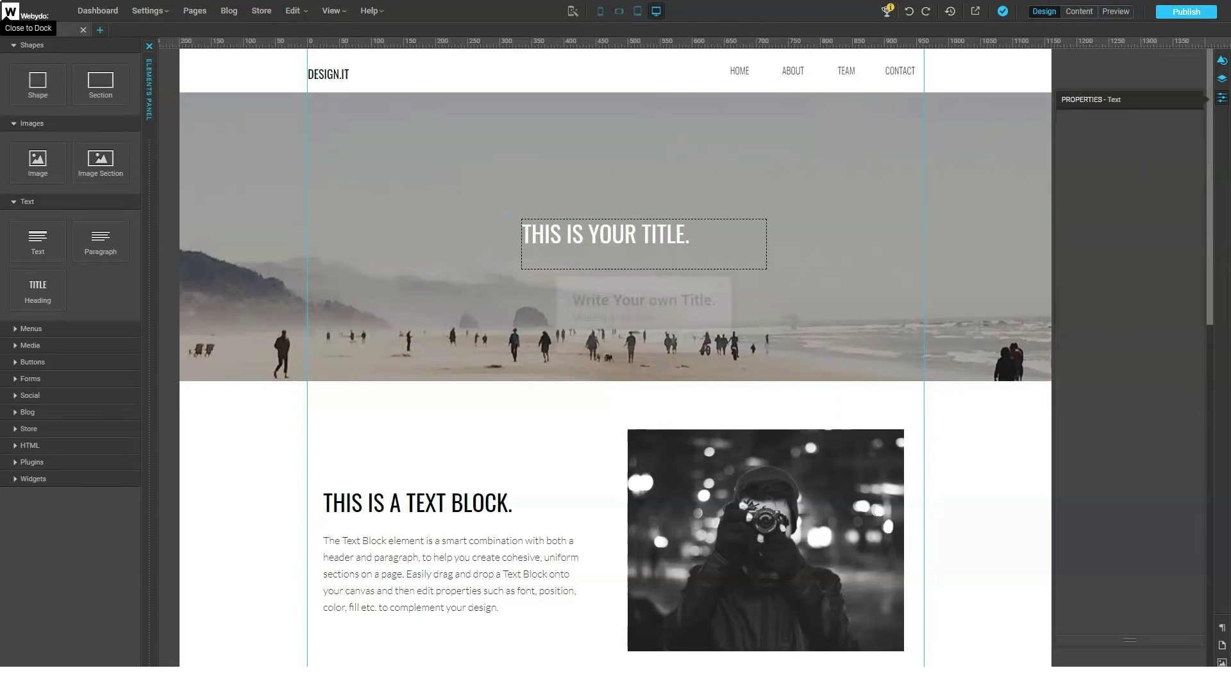
pyautogui.doubleClick(606, 234)
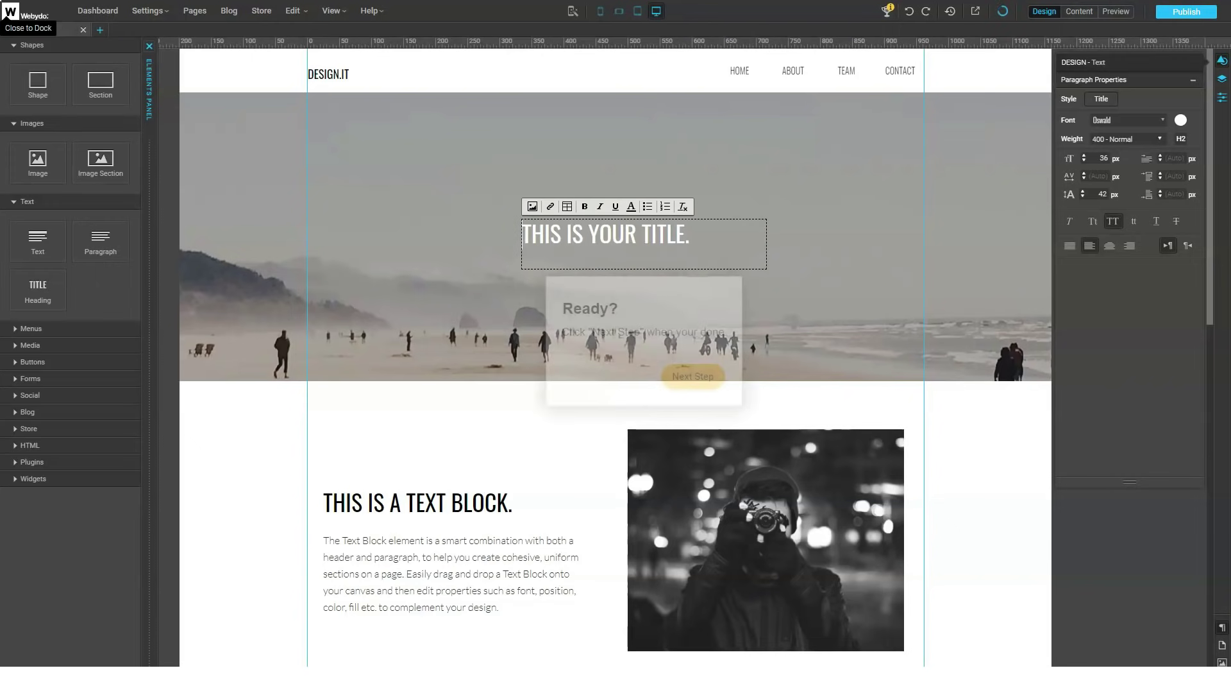
pyautogui.moveTo(528, 234); pyautogui.dragTo(675, 234)
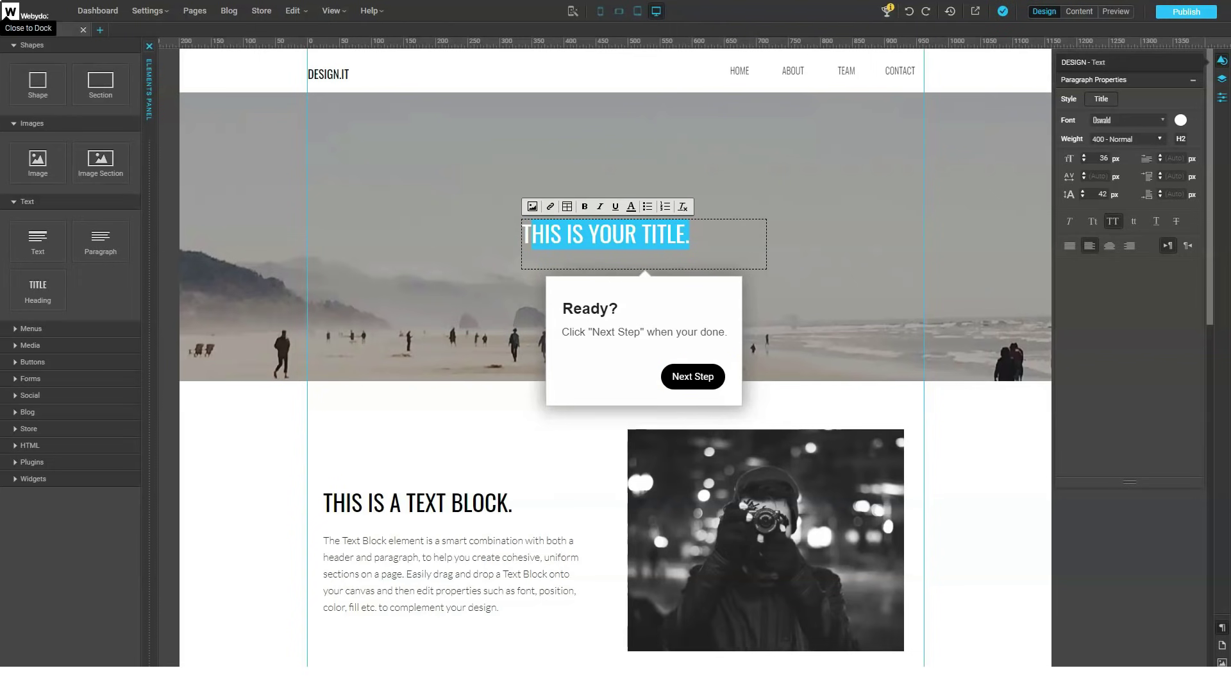
# Step: Select all title text, test right and left alignment, and leave it centered
pyautogui.click(693, 376)
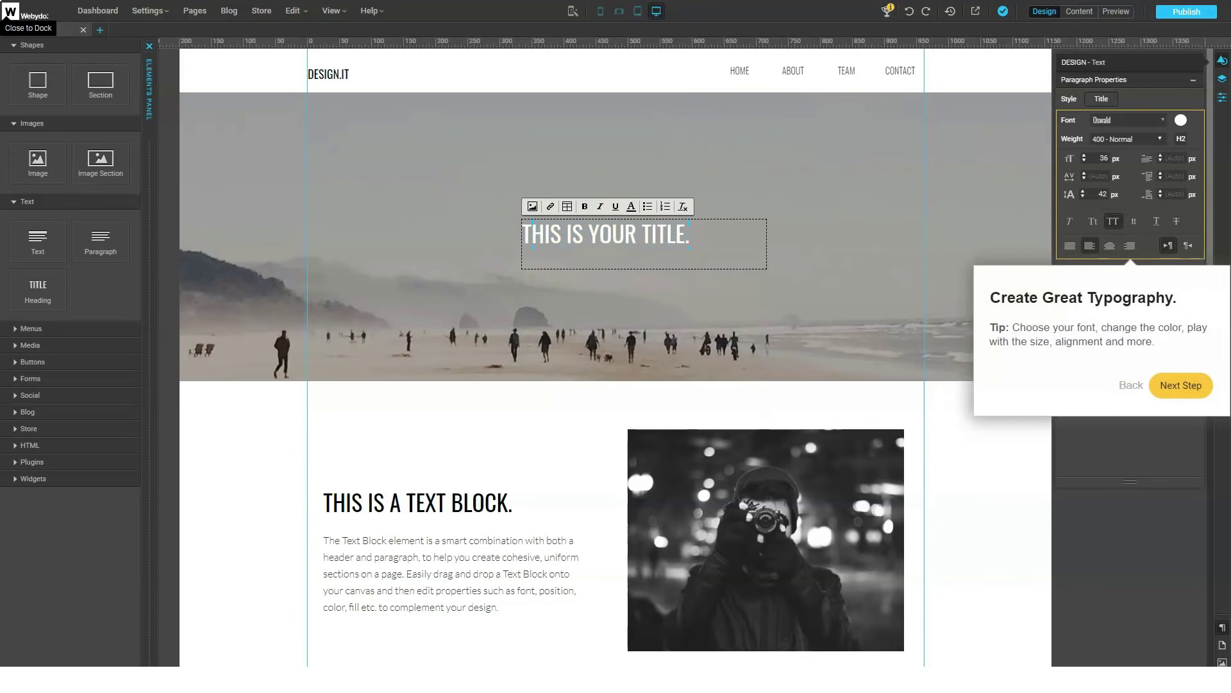
pyautogui.hotkey('ctrl', 'a')
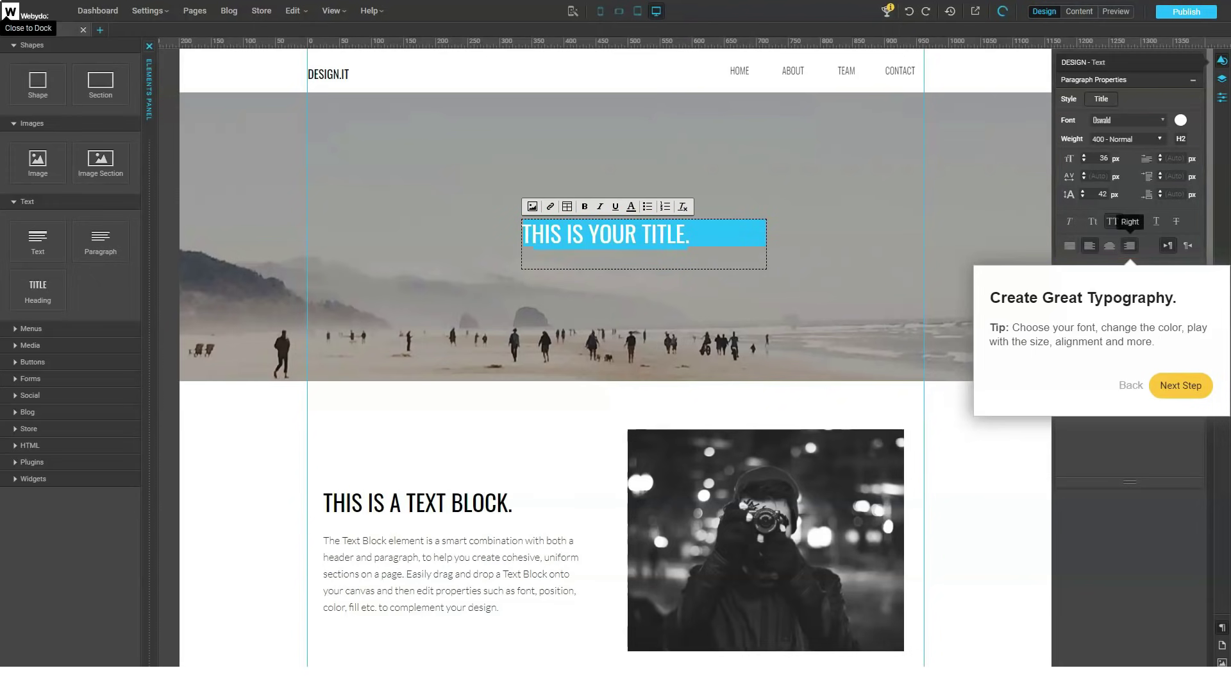
pyautogui.click(1129, 245)
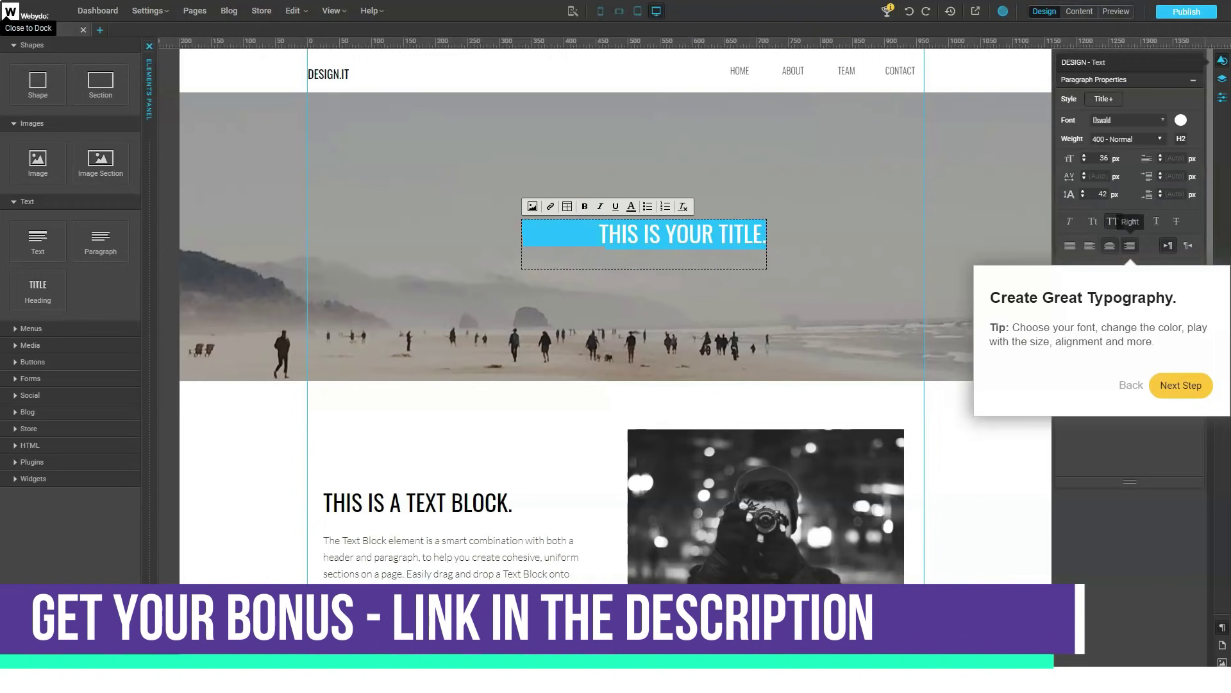
pyautogui.click(1108, 246)
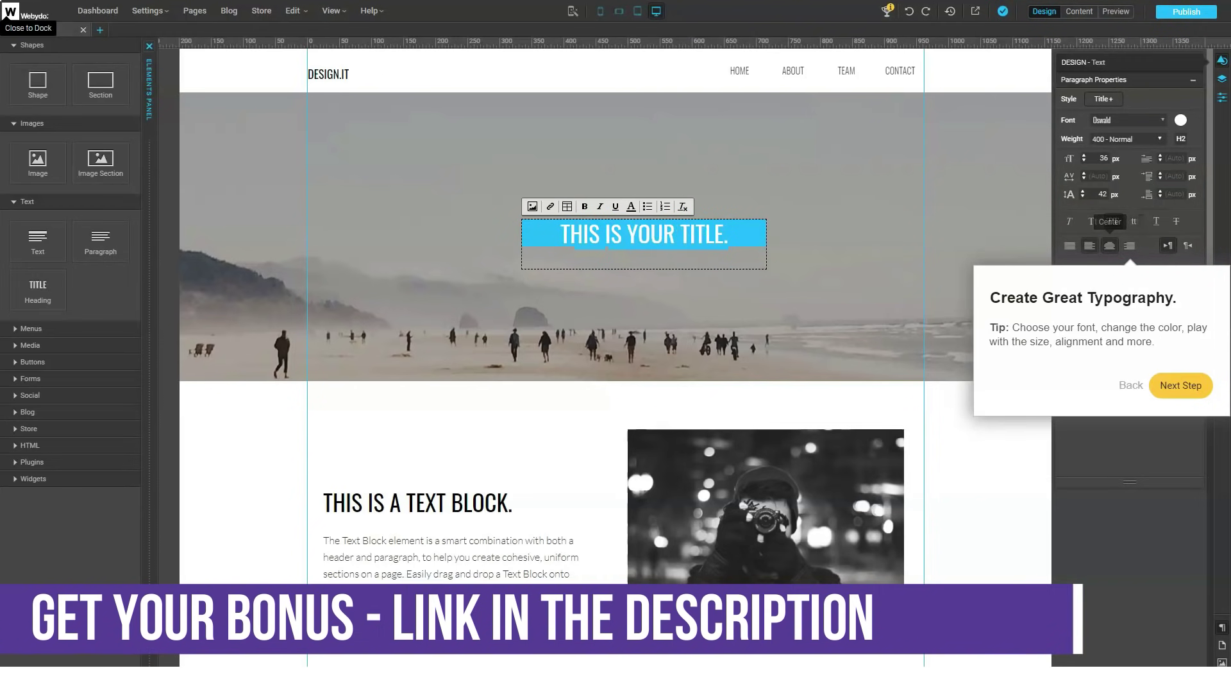
pyautogui.click(1070, 246)
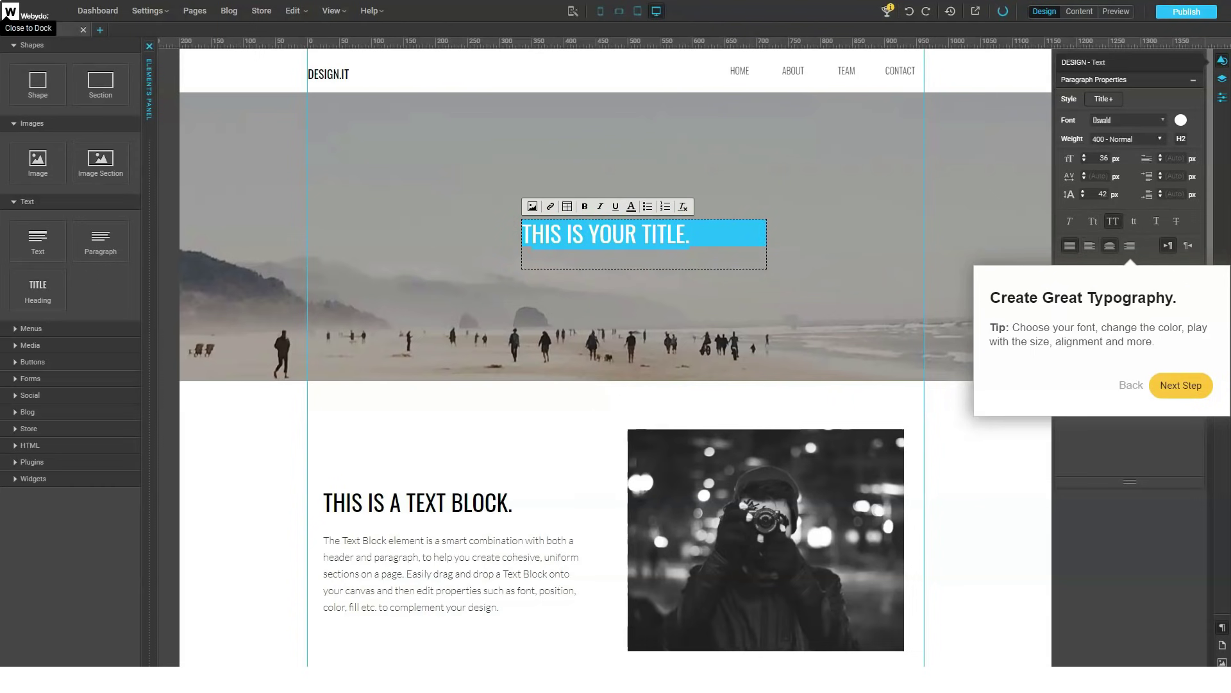
pyautogui.click(1109, 245)
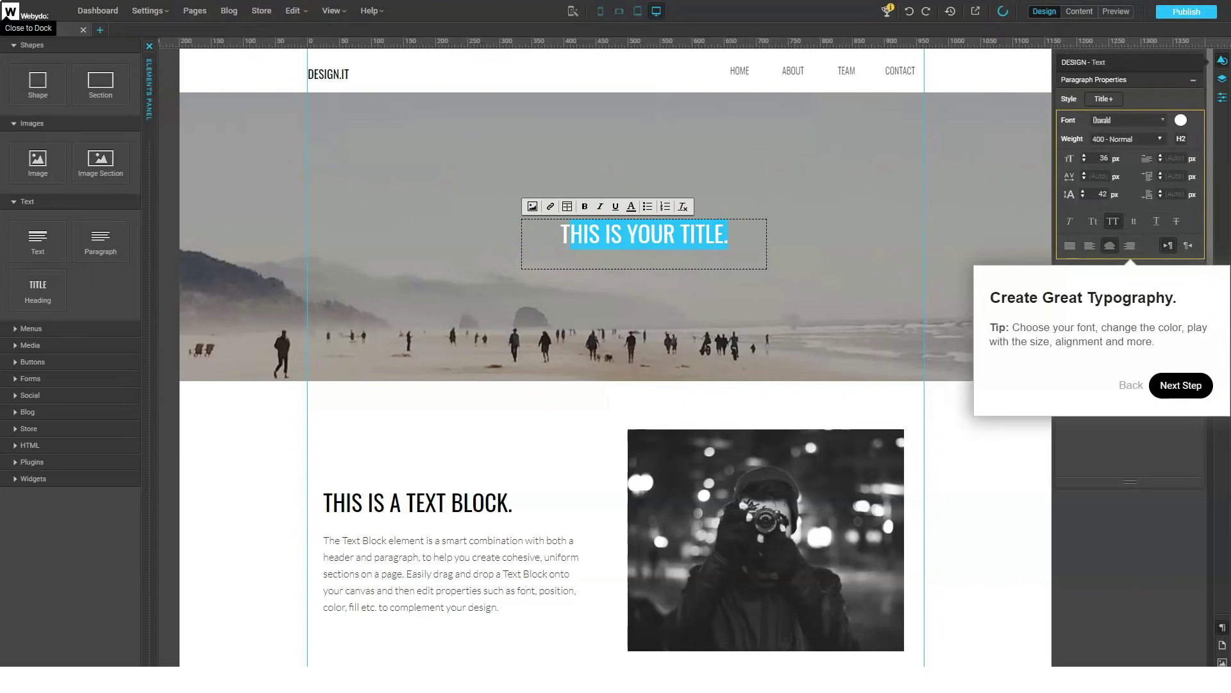
pyautogui.click(1180, 384)
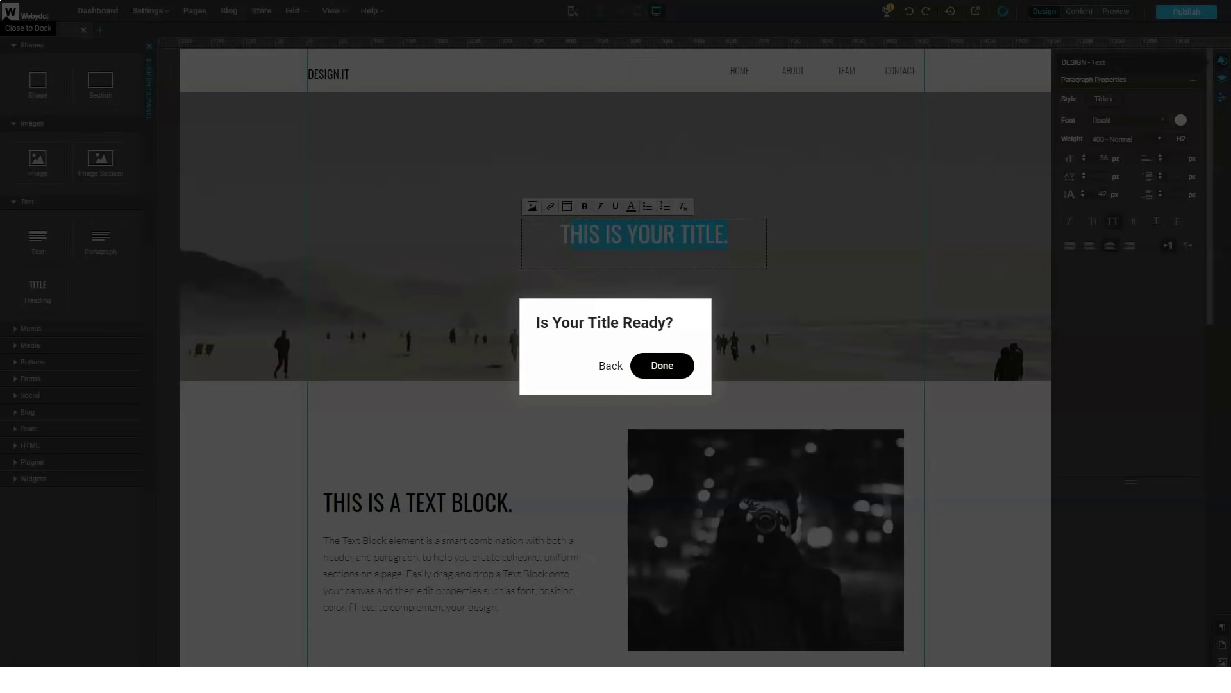
# Step: Mark the title as ready and continue to the tour's mobile-view step
pyautogui.click(662, 365)
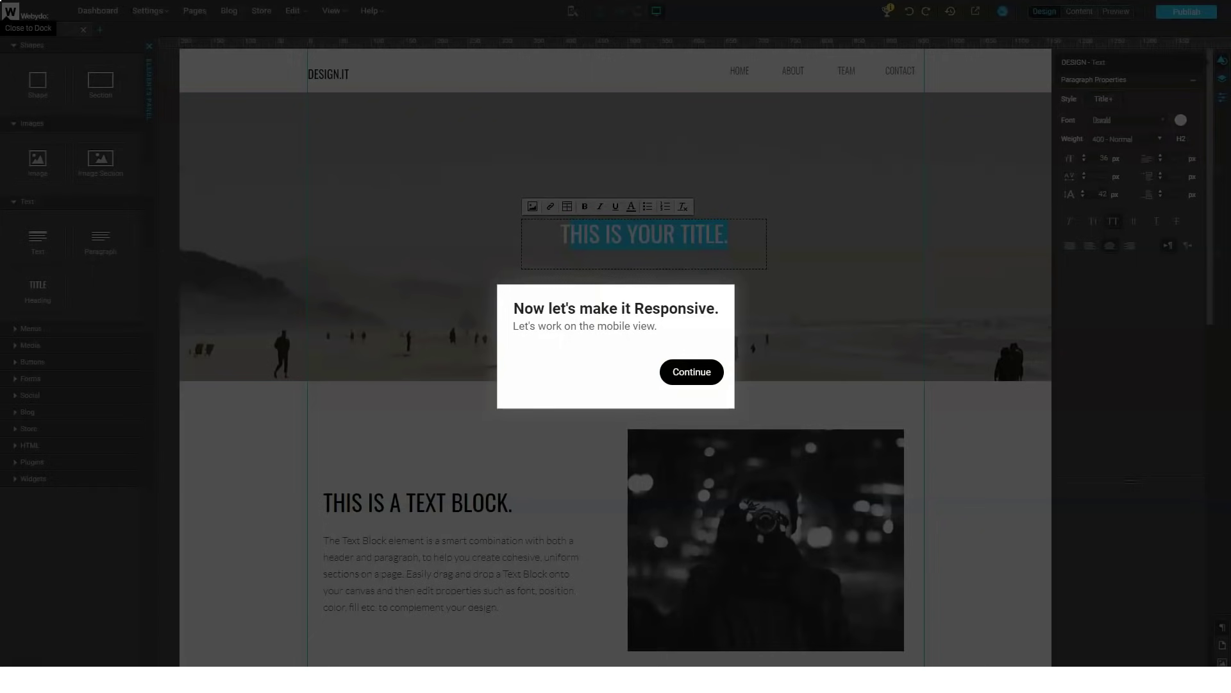
pyautogui.click(692, 371)
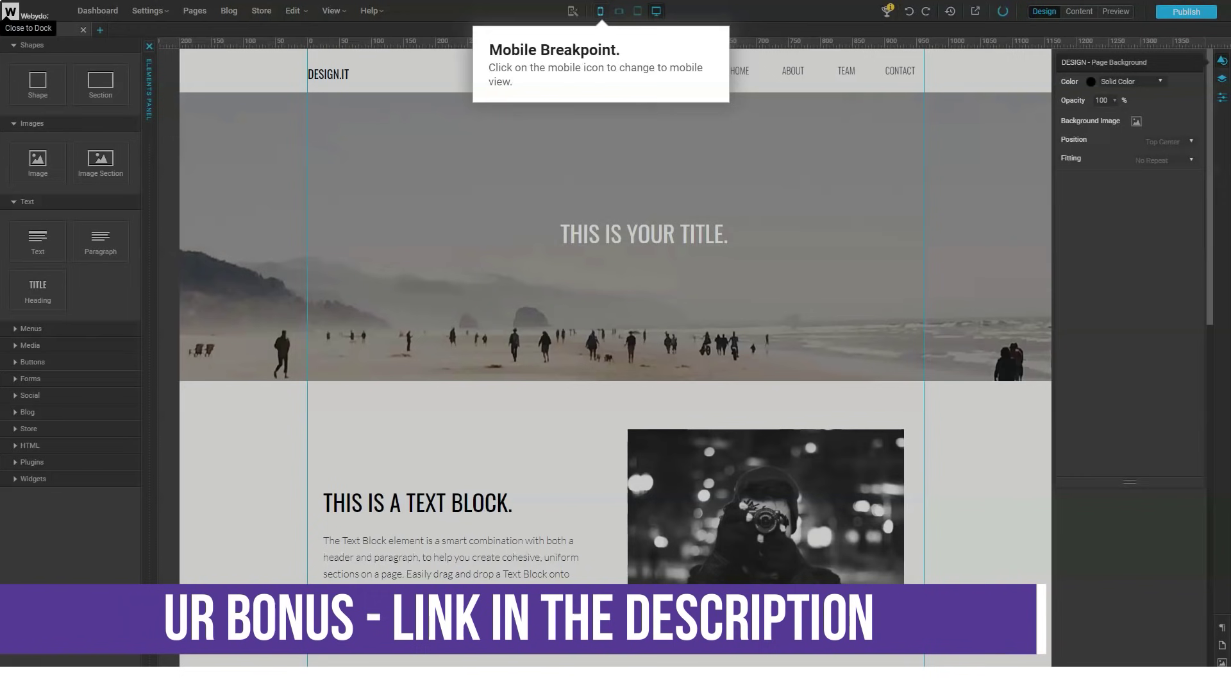
# Step: In the mobile portrait layout, drag the hero title onto the top of the hero image
pyautogui.click(600, 11)
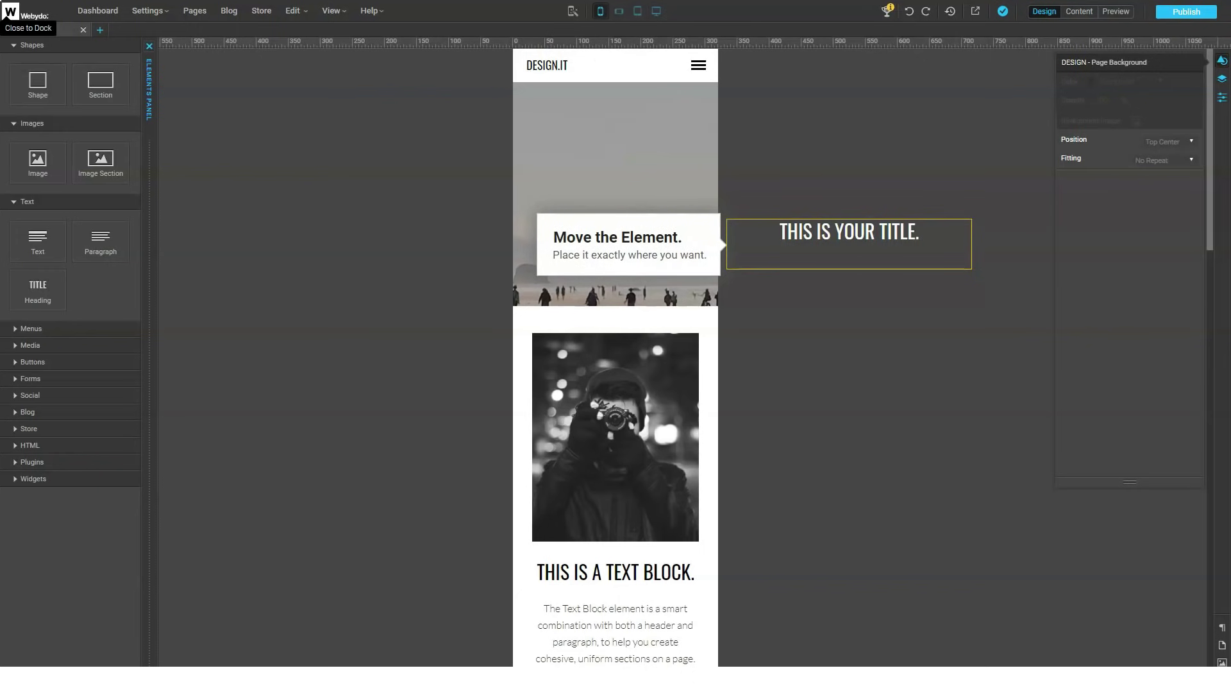
pyautogui.moveTo(850, 241); pyautogui.dragTo(824, 237)
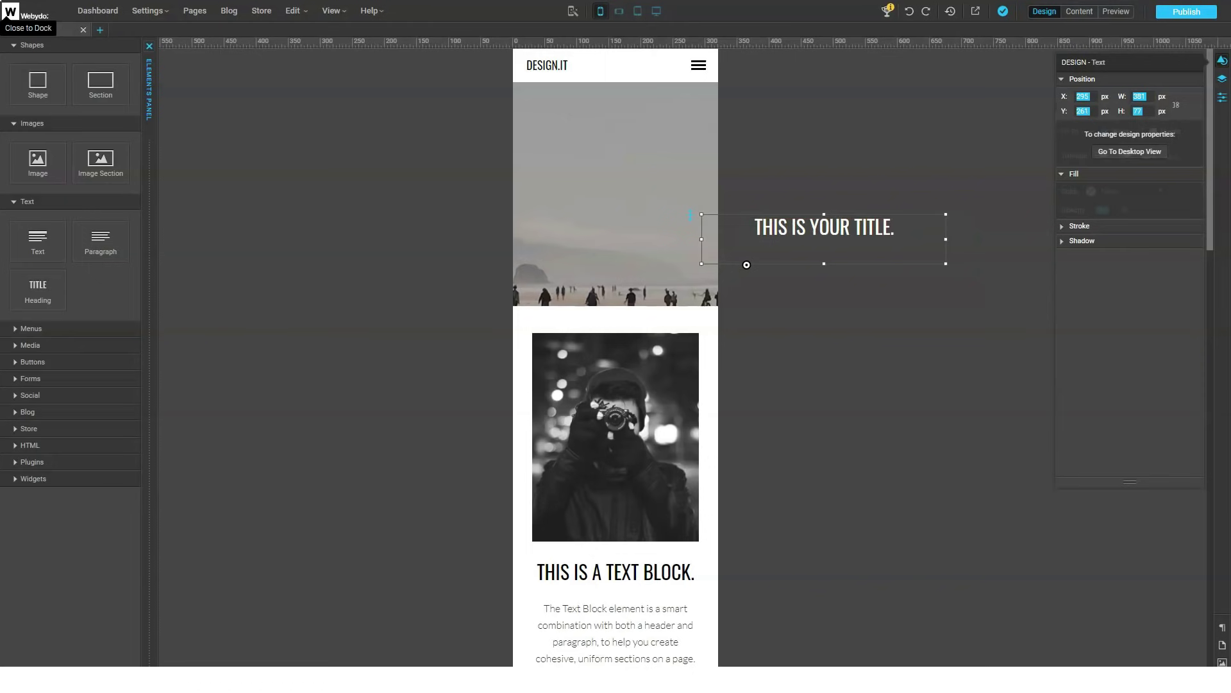
pyautogui.moveTo(746, 265); pyautogui.dragTo(615, 144)
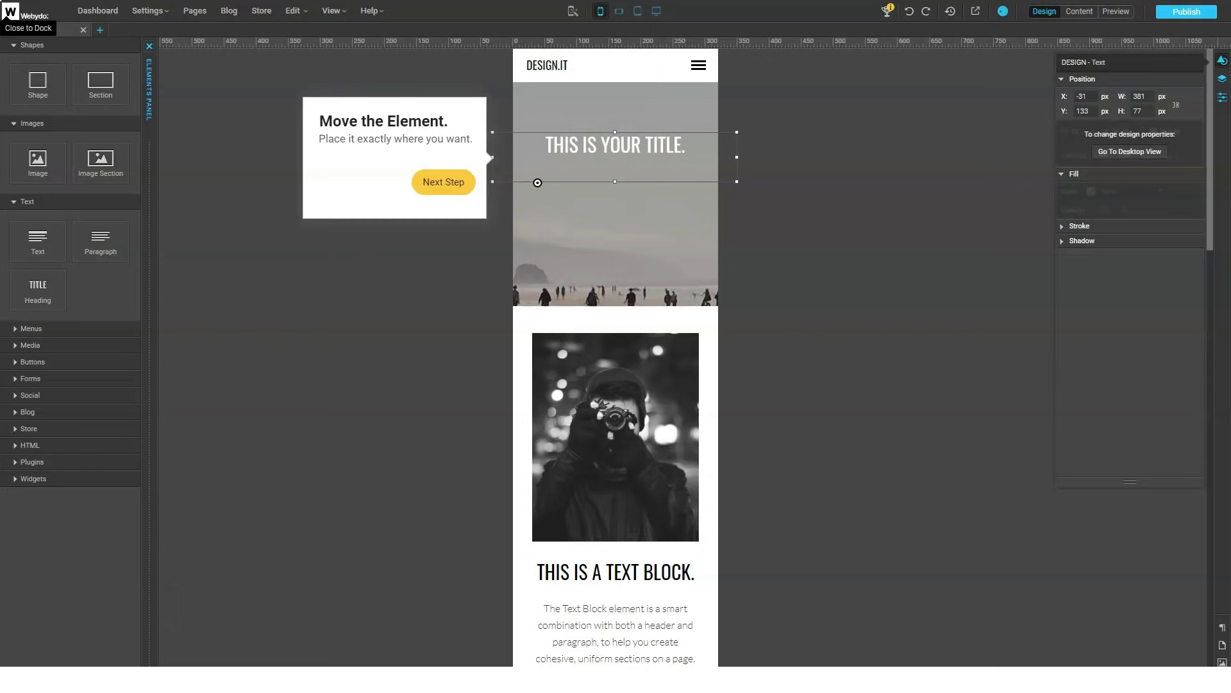
pyautogui.click(443, 182)
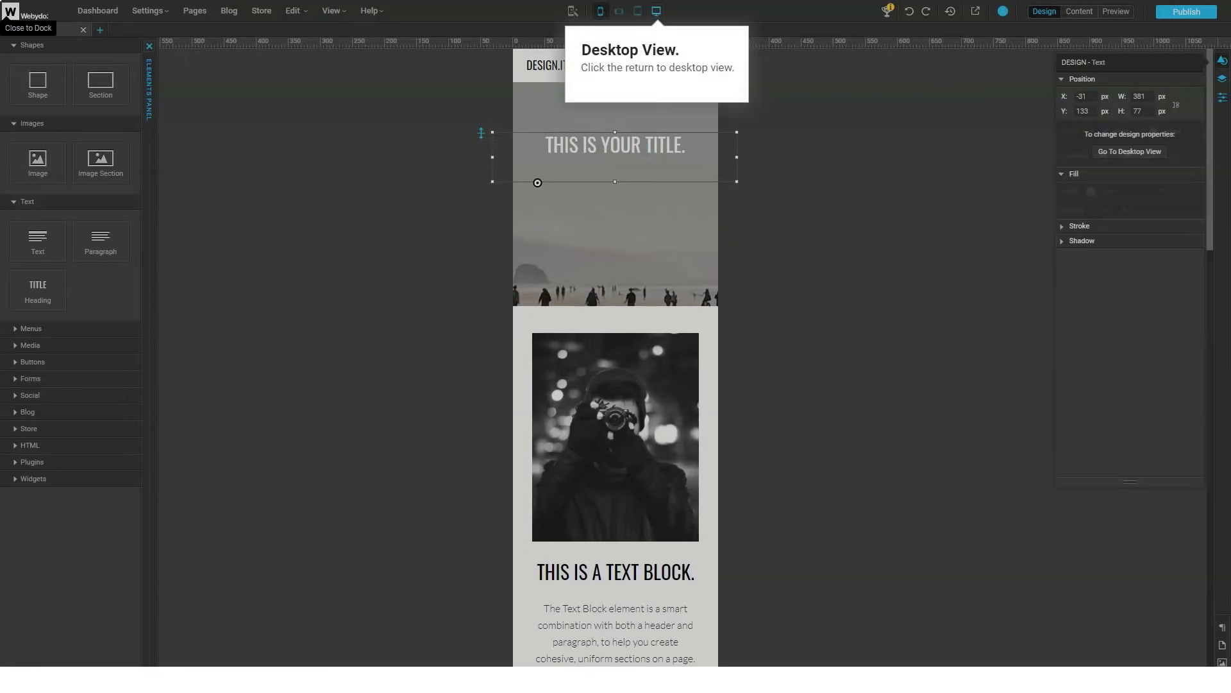
# Step: Switch back to the desktop layout and publish the site
pyautogui.click(657, 11)
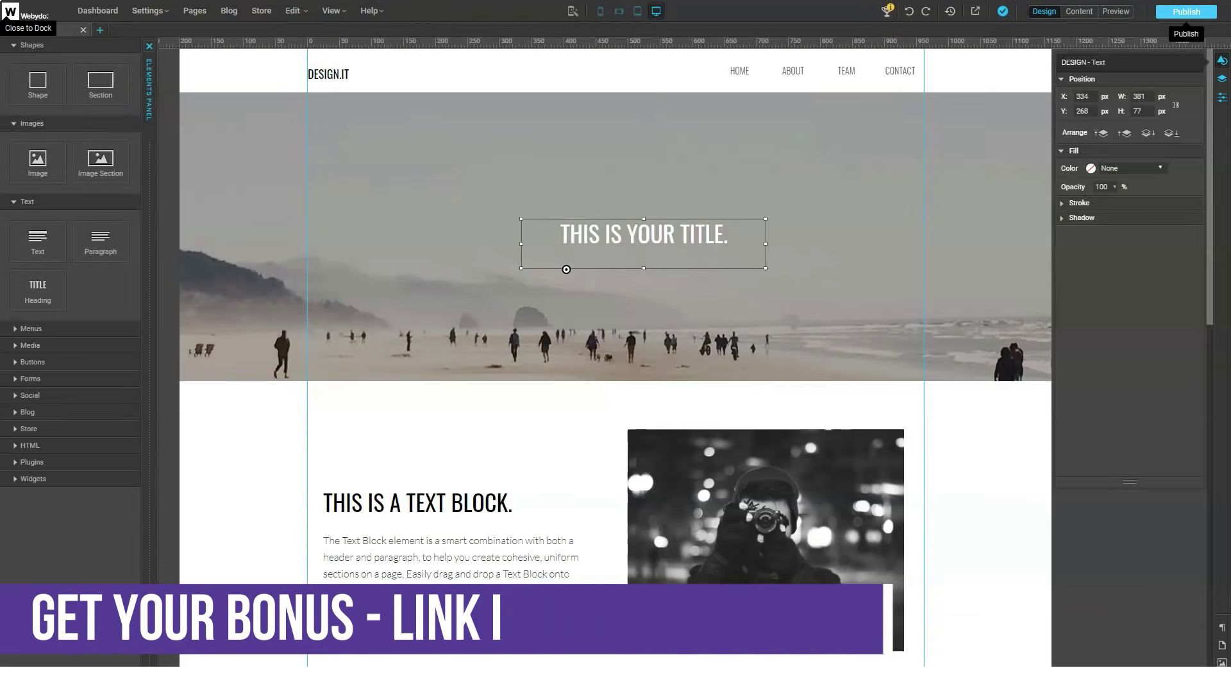
pyautogui.click(1185, 12)
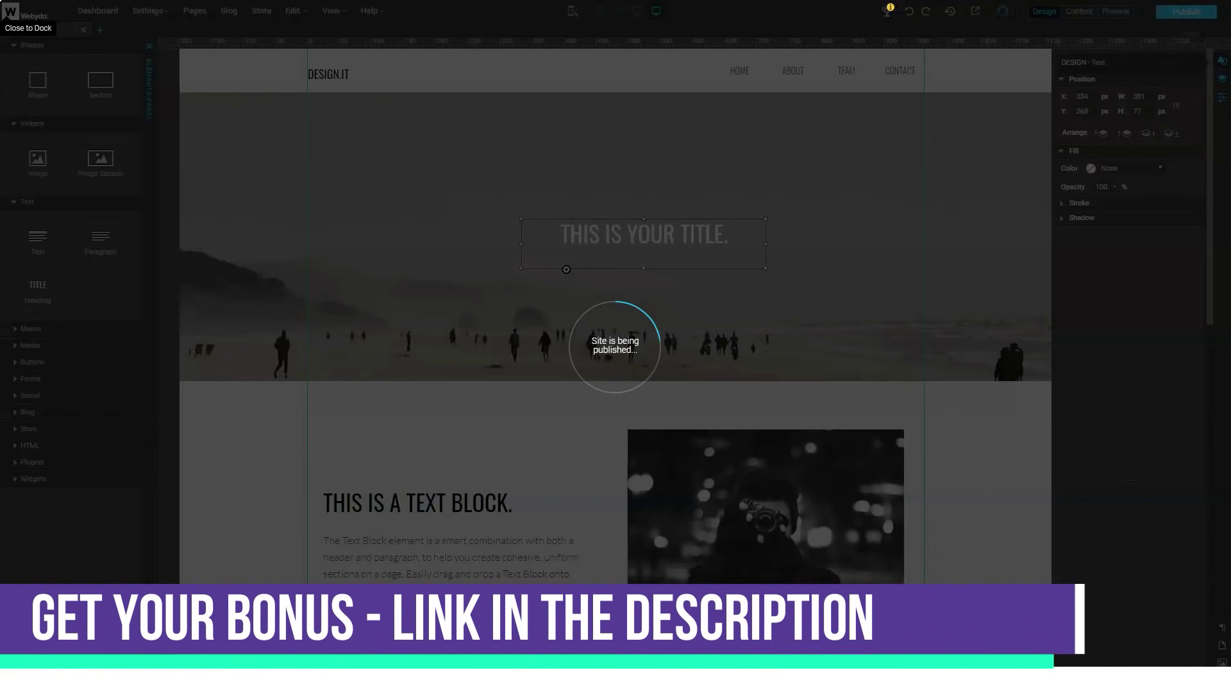